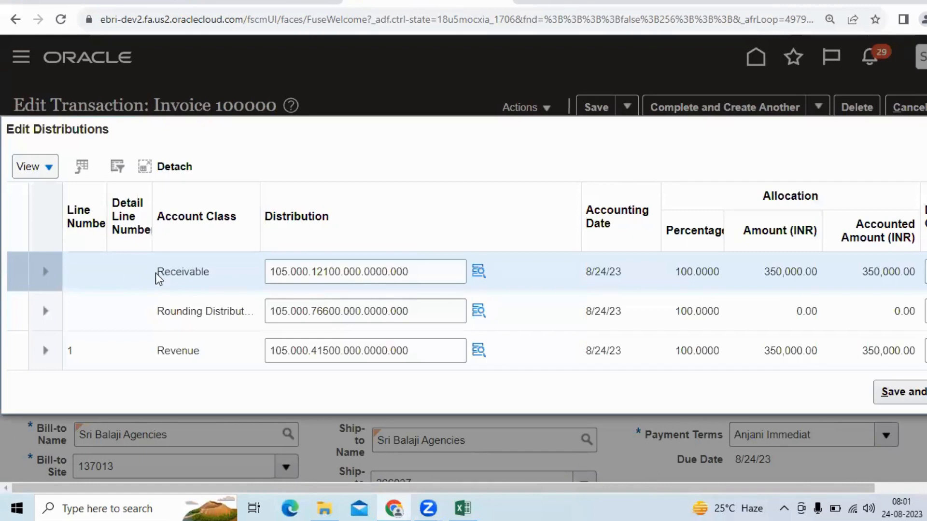
Show all columns in the invoice's distributions table, and save and close the distributions.
left_click_drag(157, 273, 241, 275)
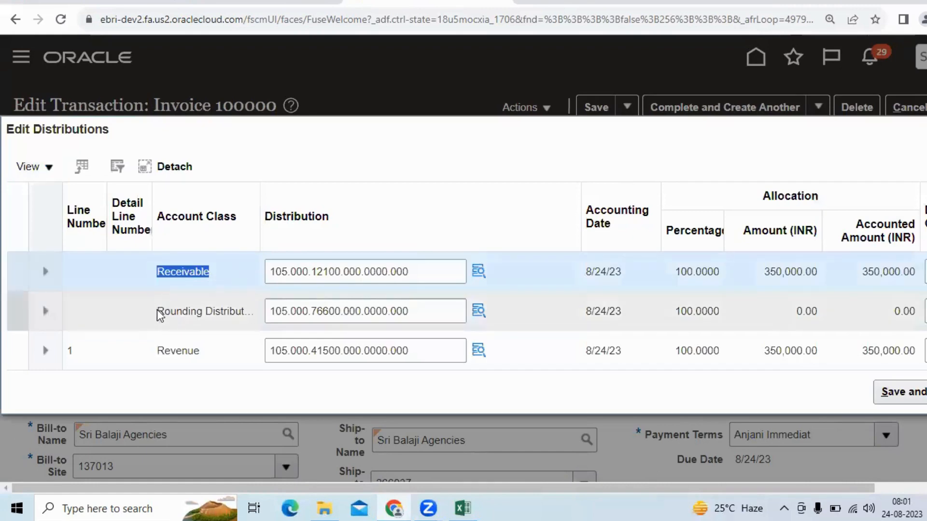
left_click(208, 309)
left_click(195, 350)
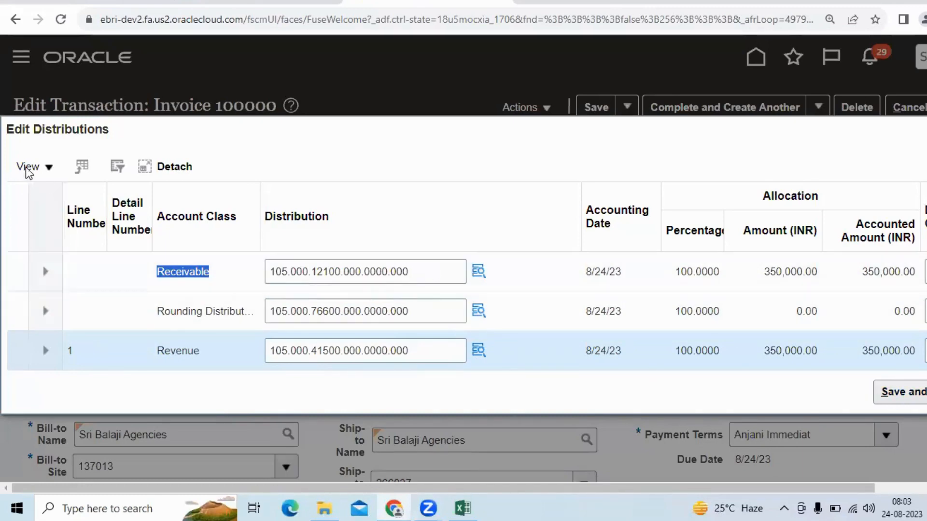
left_click(51, 165)
mouse_move(85, 219)
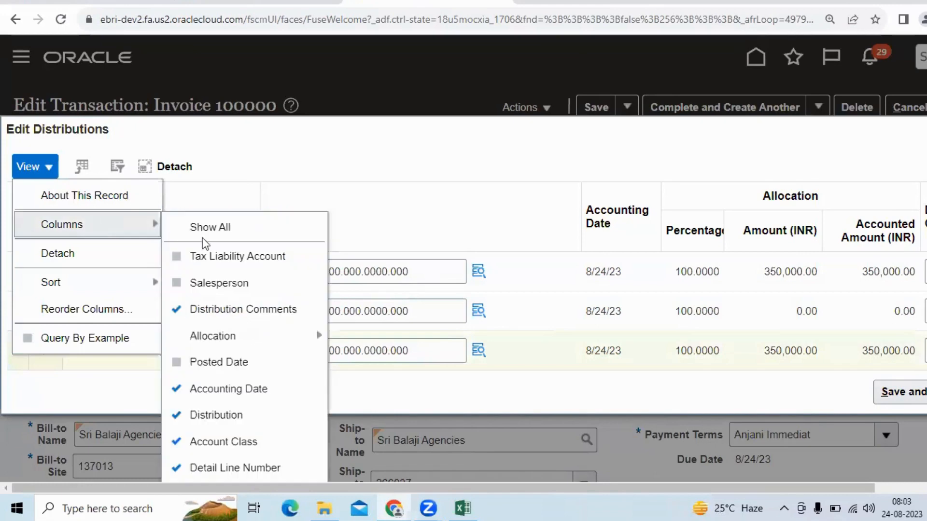
left_click(228, 236)
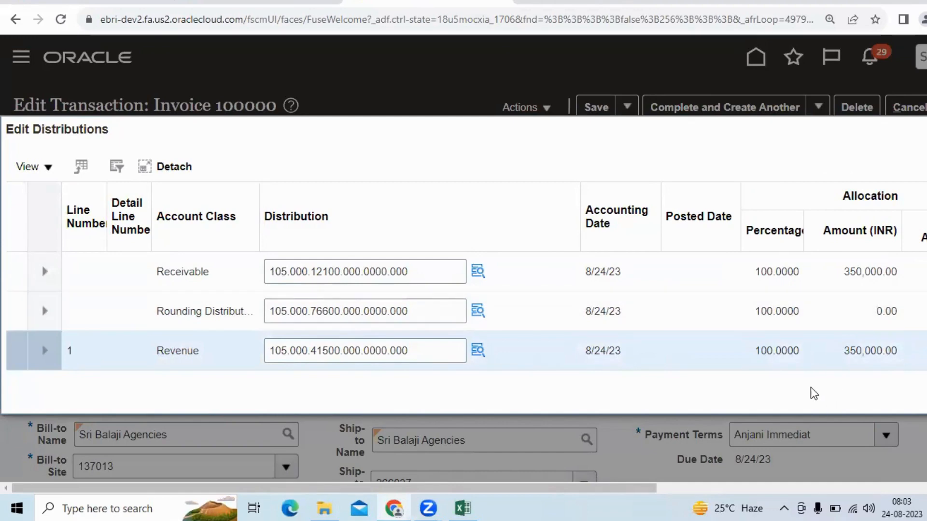
key("ctrl+minus")
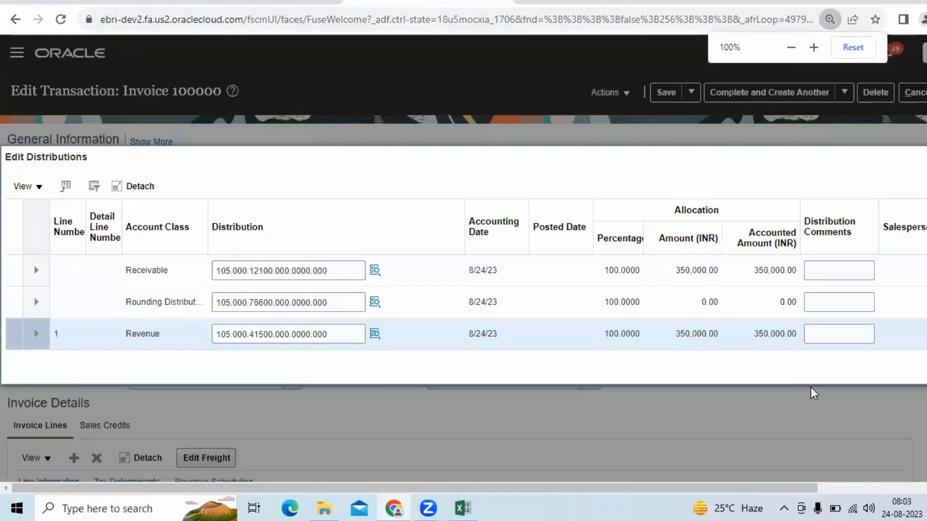
left_click(909, 489)
left_click(869, 367)
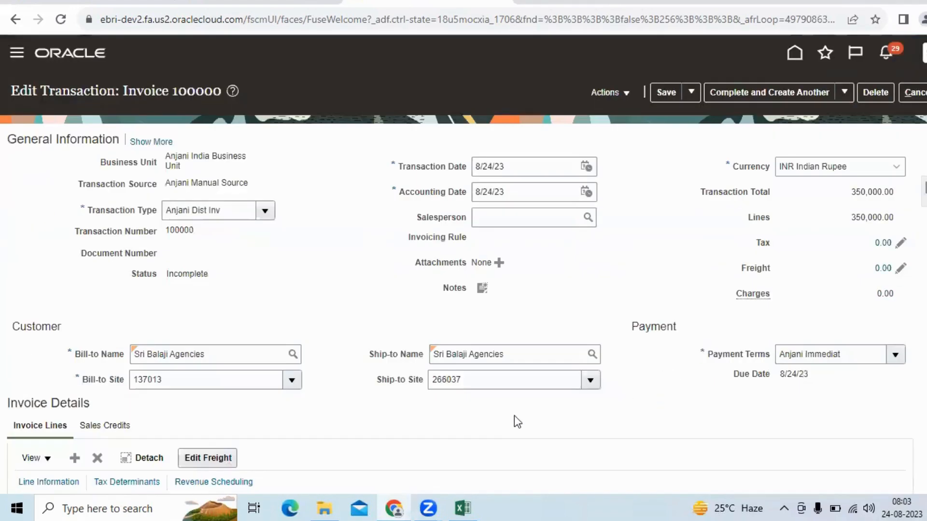
Complete the invoice with the Complete and Review option.
key("ctrl+plus")
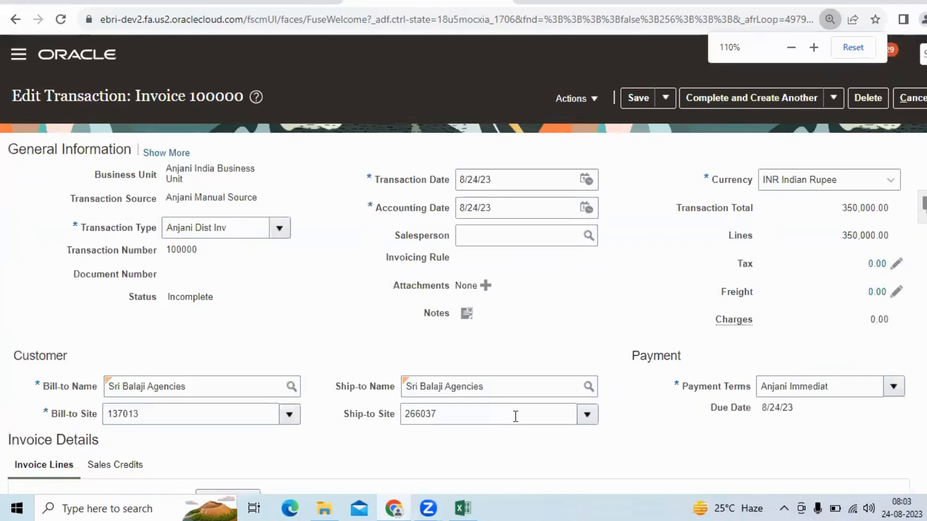
key("ctrl+plus")
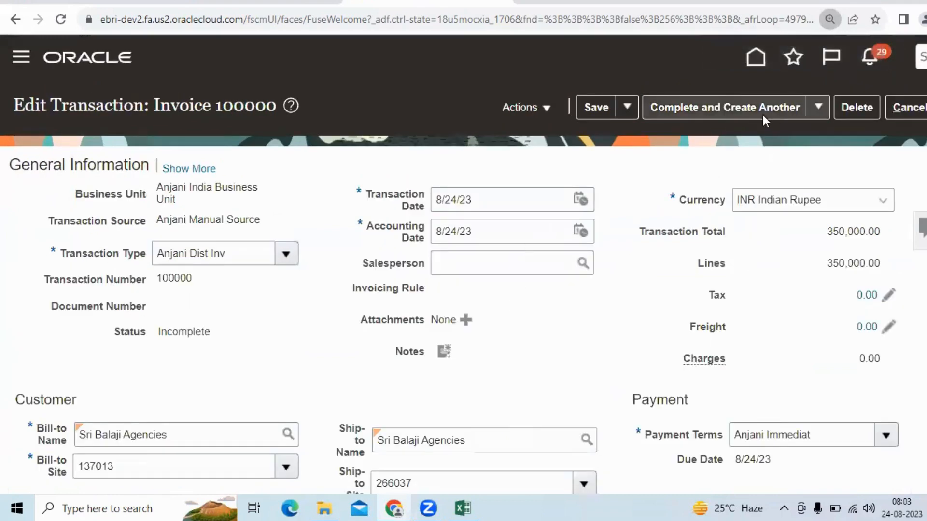
left_click(820, 106)
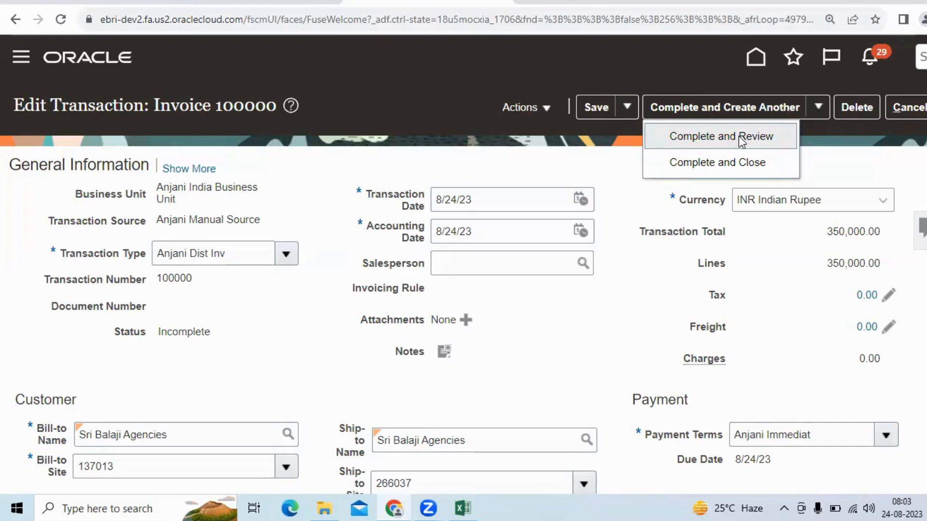
left_click(741, 162)
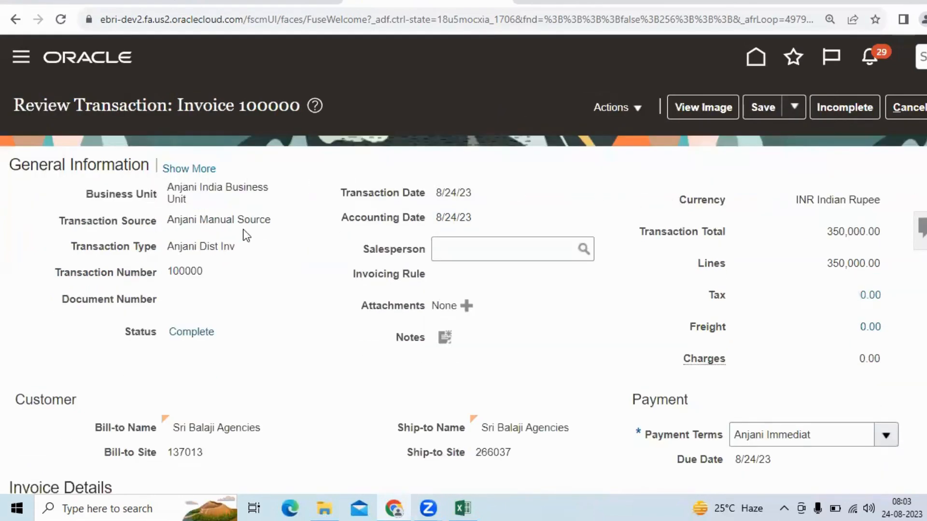
Examine the completed invoice's Status Tracker for its complete, accounted, posted, paid, credited, printed and void states, and close it.
left_click(638, 109)
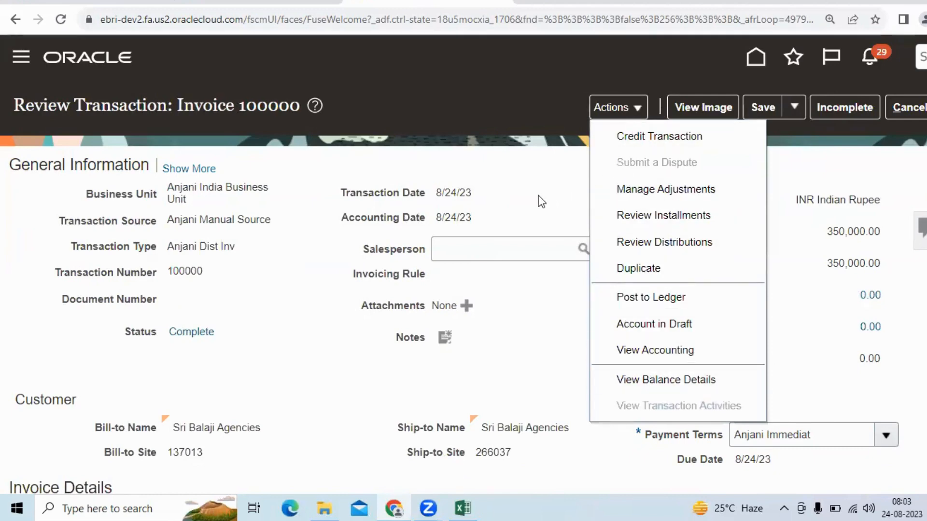
left_click(529, 206)
left_click_drag(125, 331, 277, 334)
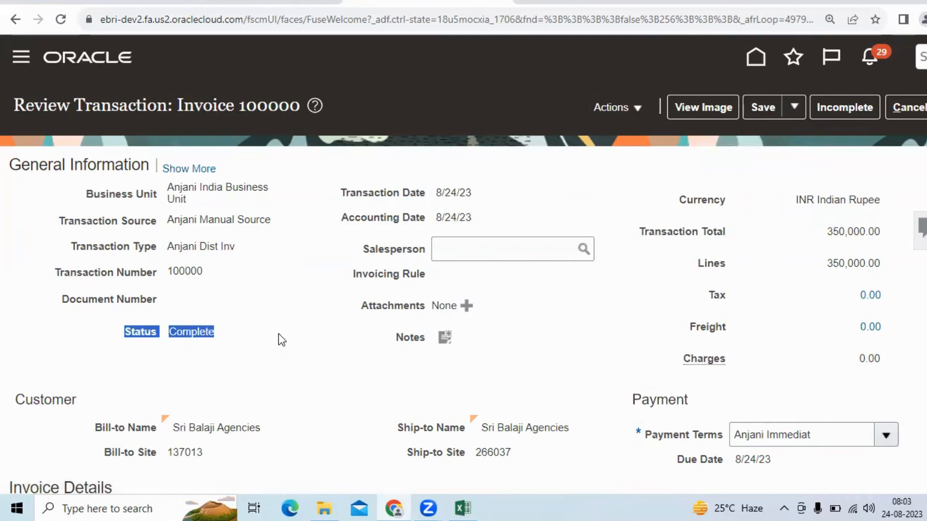
left_click(278, 338)
left_click(196, 333)
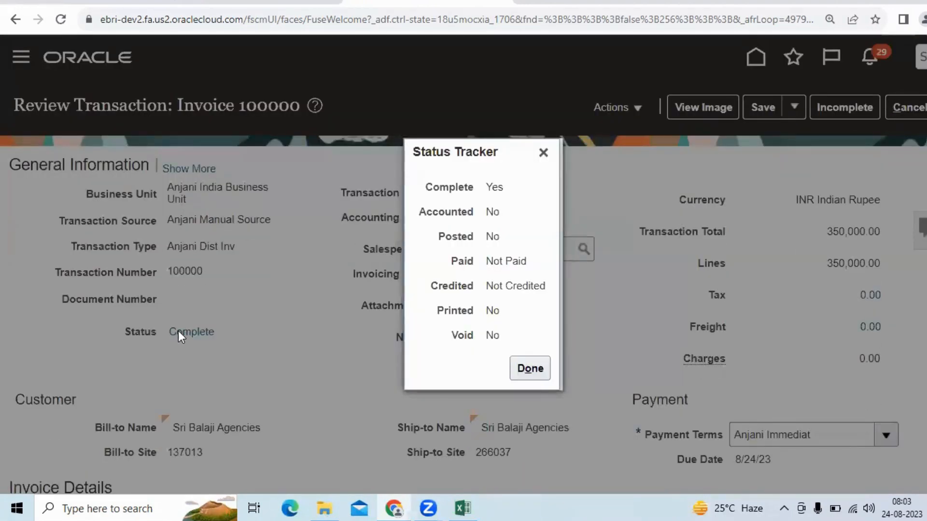
left_click_drag(425, 186, 506, 189)
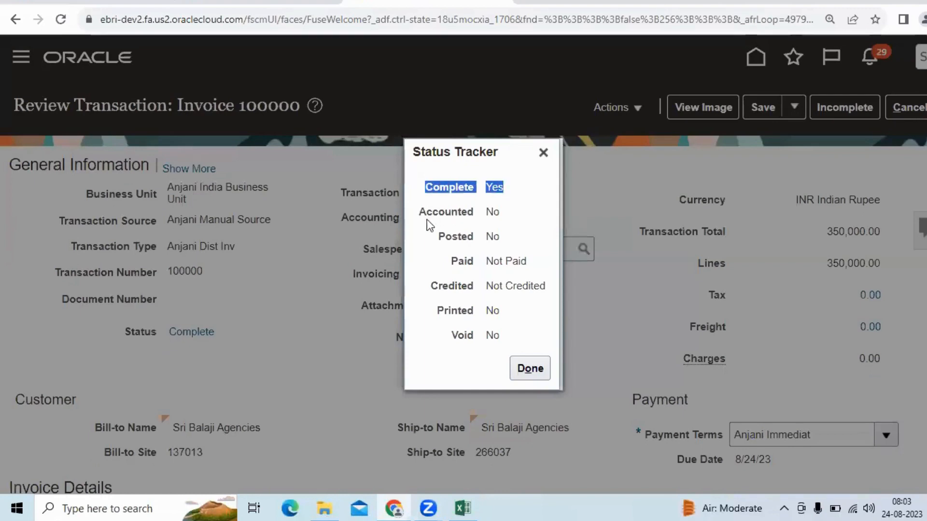
left_click_drag(423, 215, 499, 213)
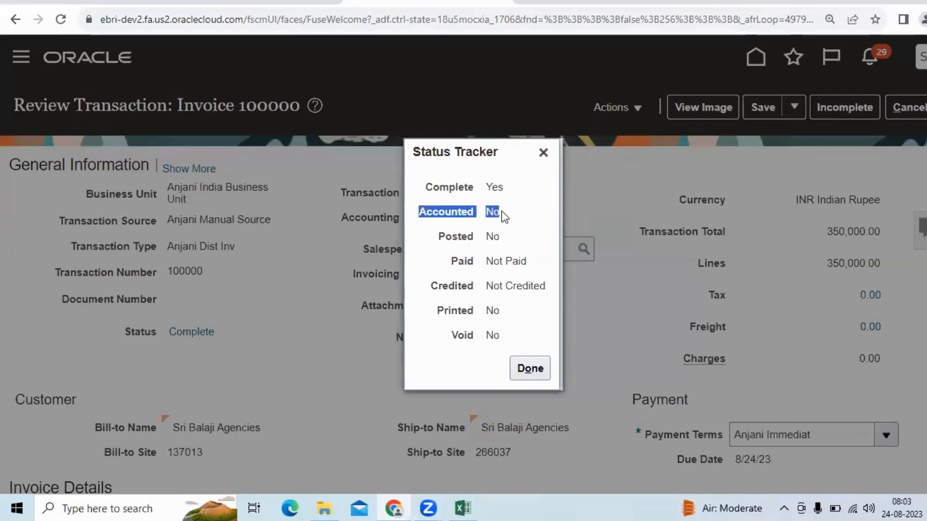
left_click(440, 237)
left_click_drag(439, 236, 502, 239)
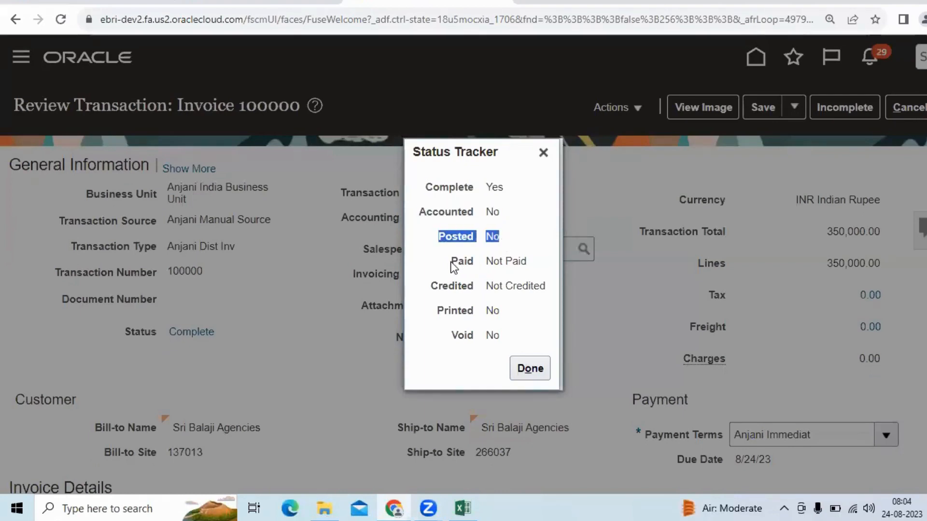
left_click_drag(452, 261, 527, 261)
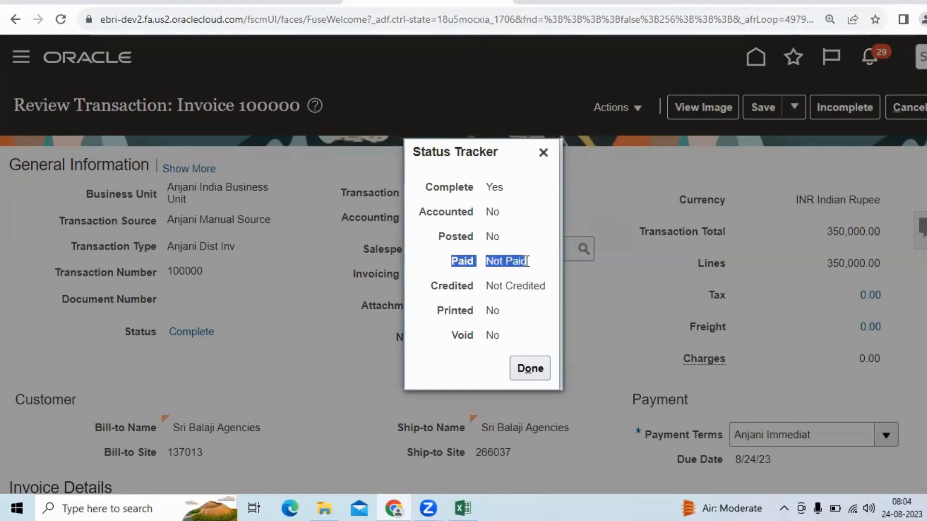
left_click(431, 285)
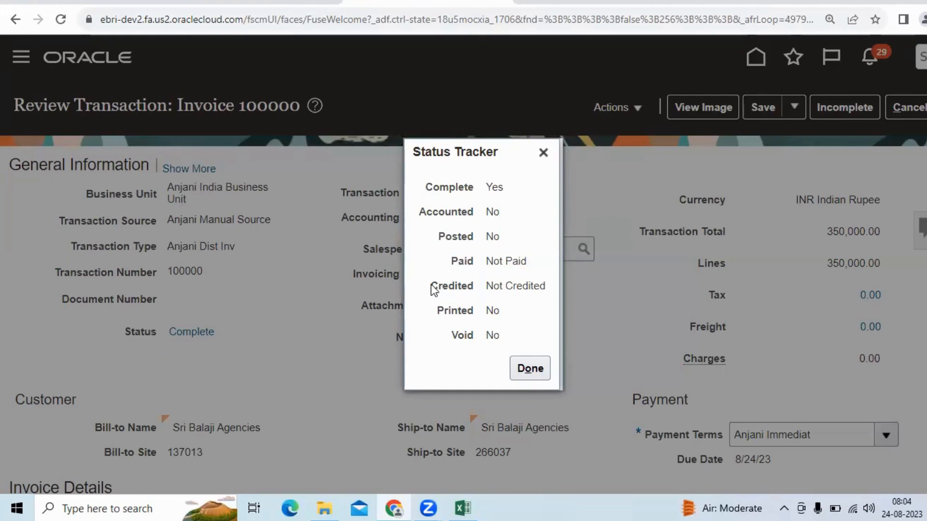
left_click_drag(432, 287, 531, 311)
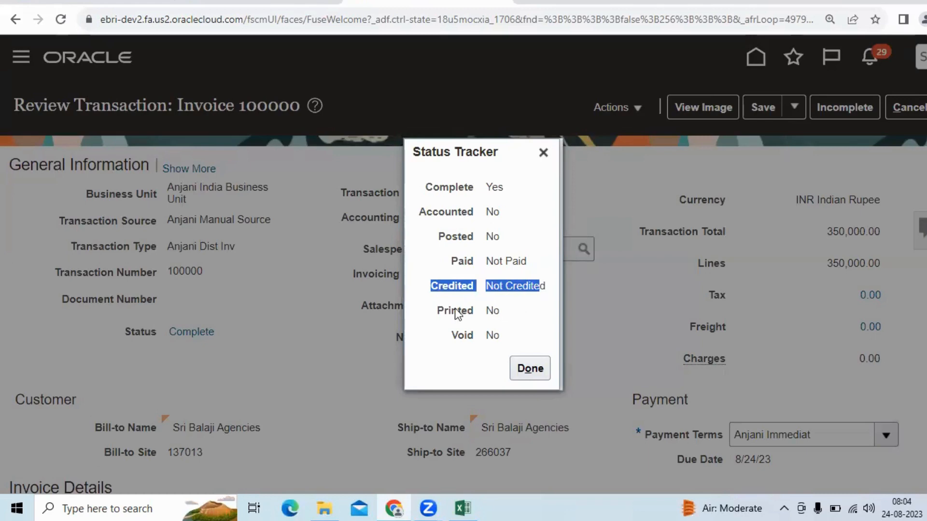
left_click_drag(435, 311, 513, 309)
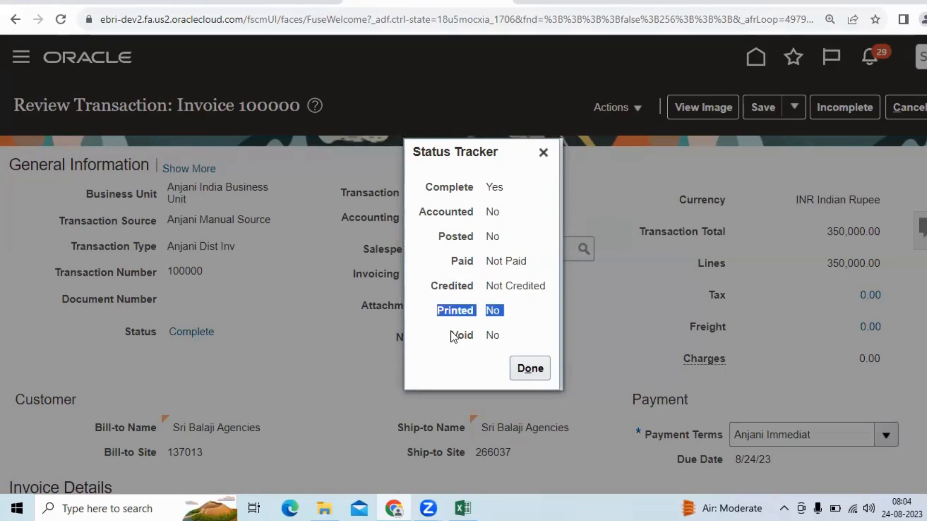
left_click_drag(452, 336, 508, 331)
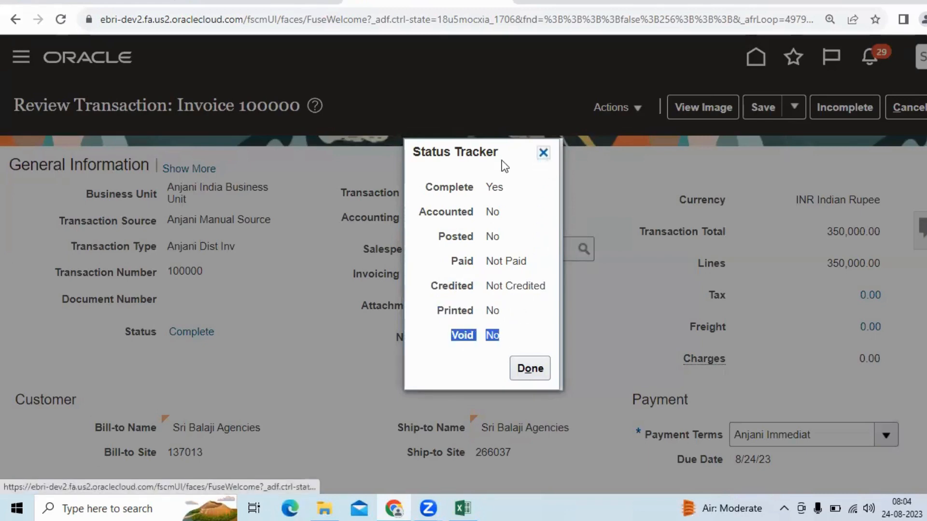
left_click_drag(508, 154, 430, 158)
left_click(470, 155)
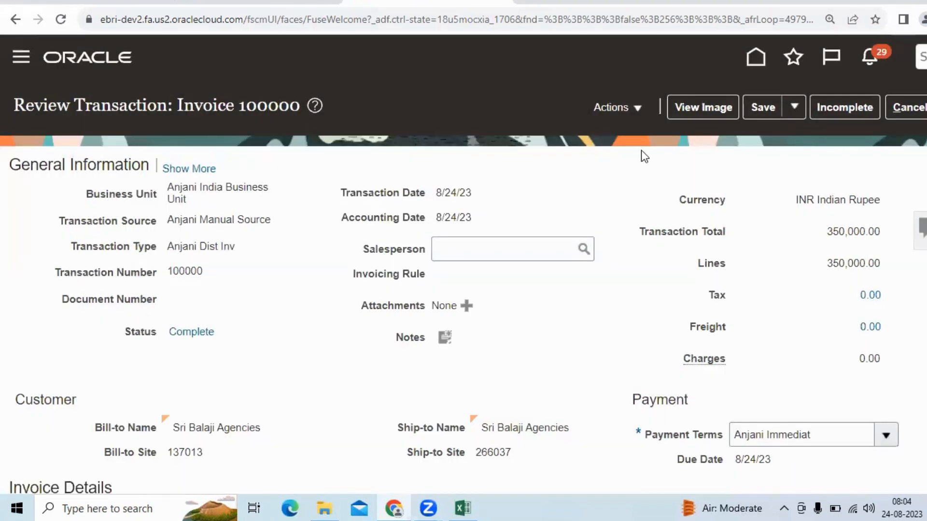
Review the invoice's installments, checking the due date of the first sequence, and save and close the installments.
left_click(635, 109)
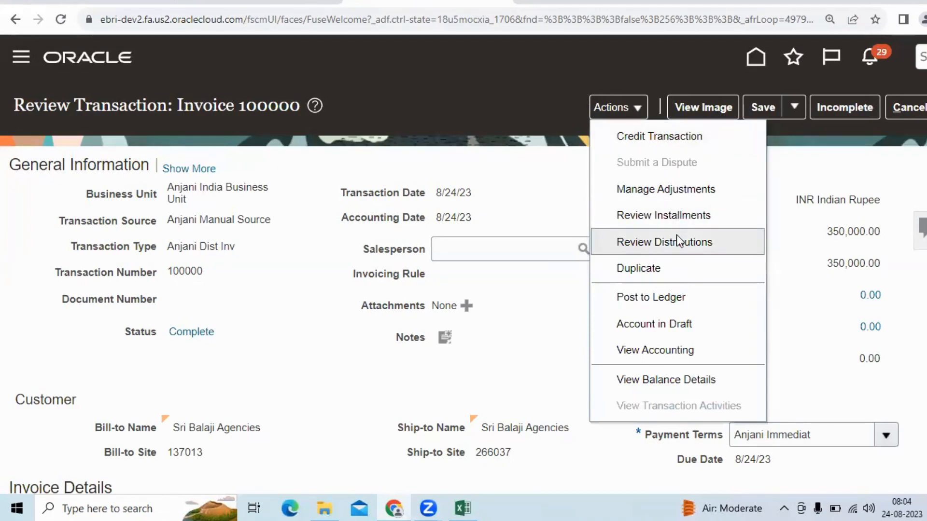
left_click(684, 218)
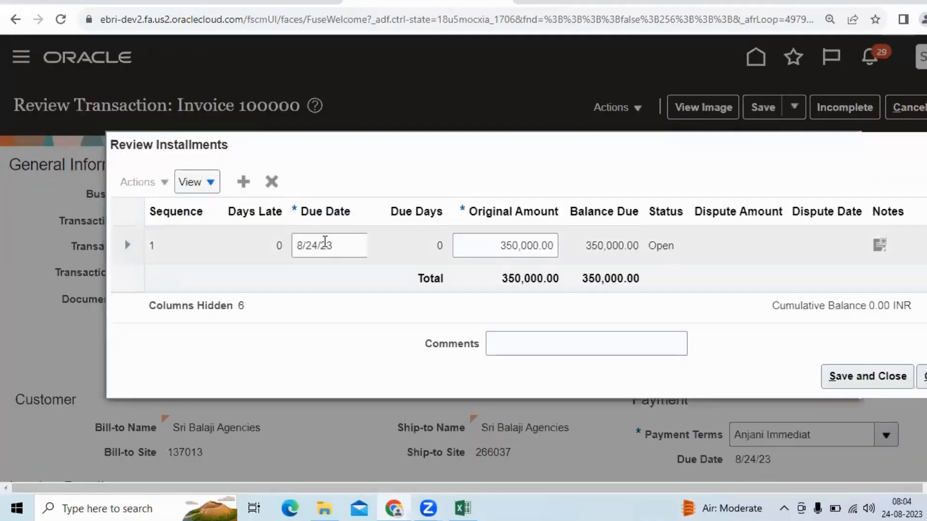
left_click(350, 242)
left_click_drag(350, 244, 289, 245)
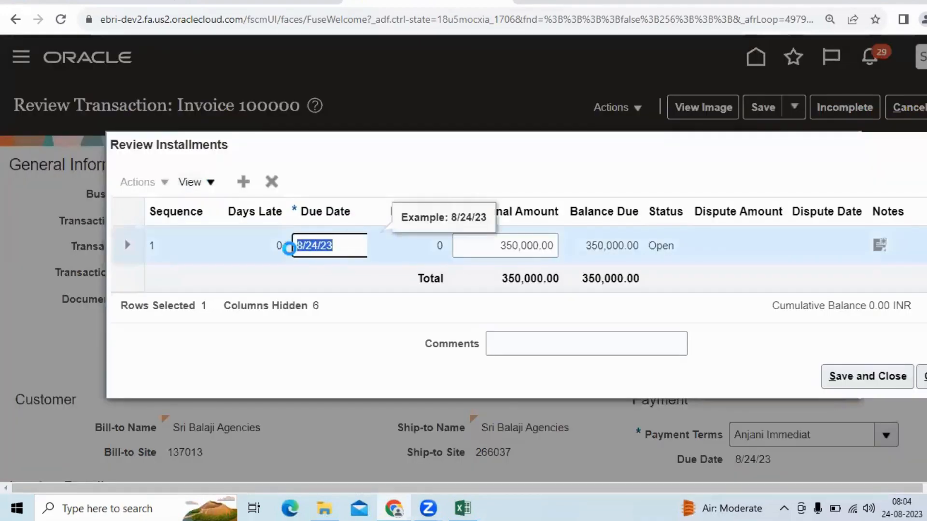
left_click(292, 246)
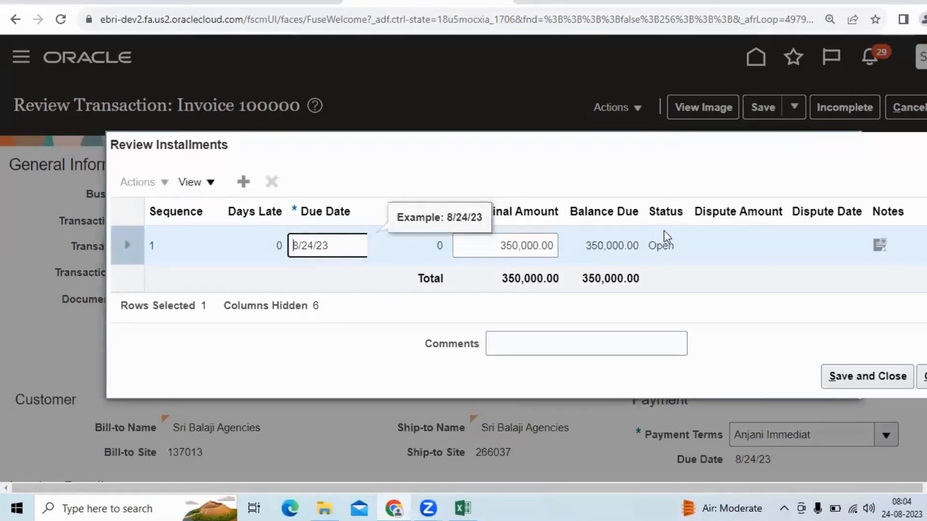
left_click(888, 378)
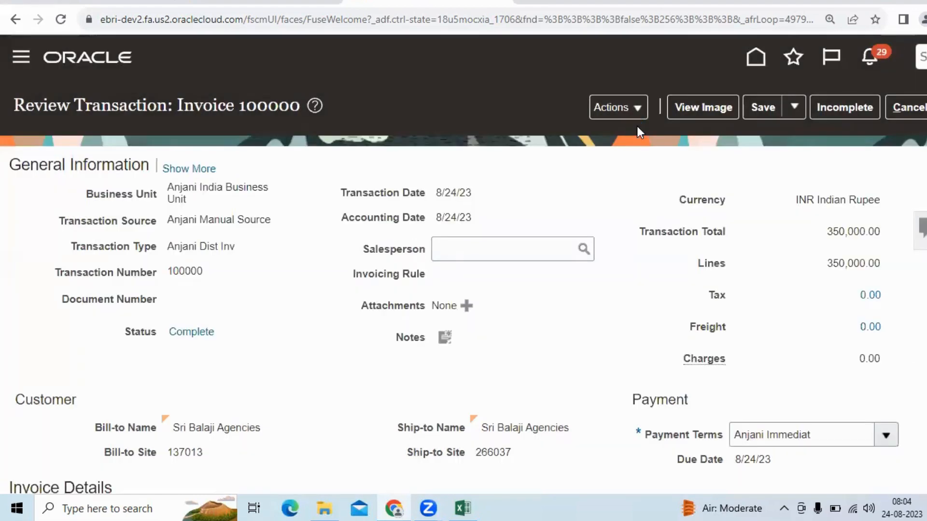
Review the invoice's distributions, agreeing to save the transaction first, check all columns across to Tax Liability Account, and close the distributions.
left_click(636, 108)
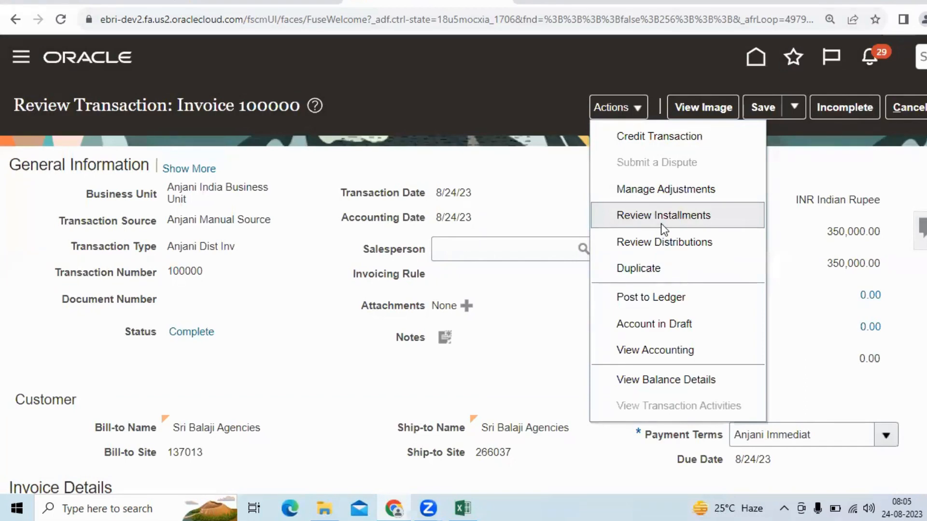
left_click(657, 243)
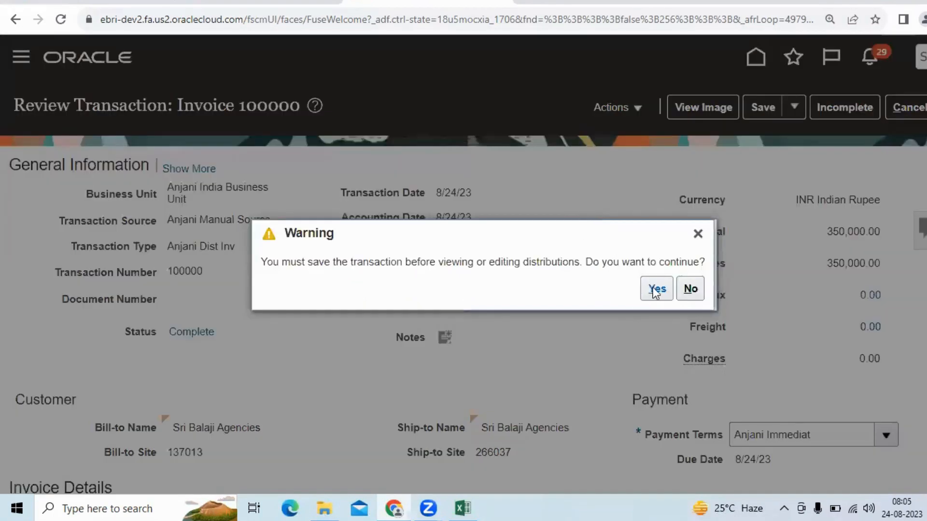
left_click(657, 288)
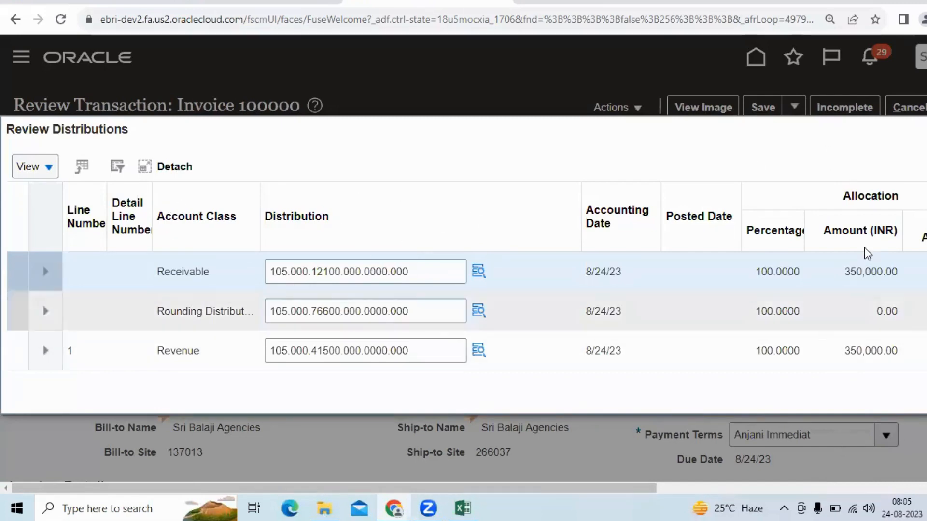
key("ctrl+minus")
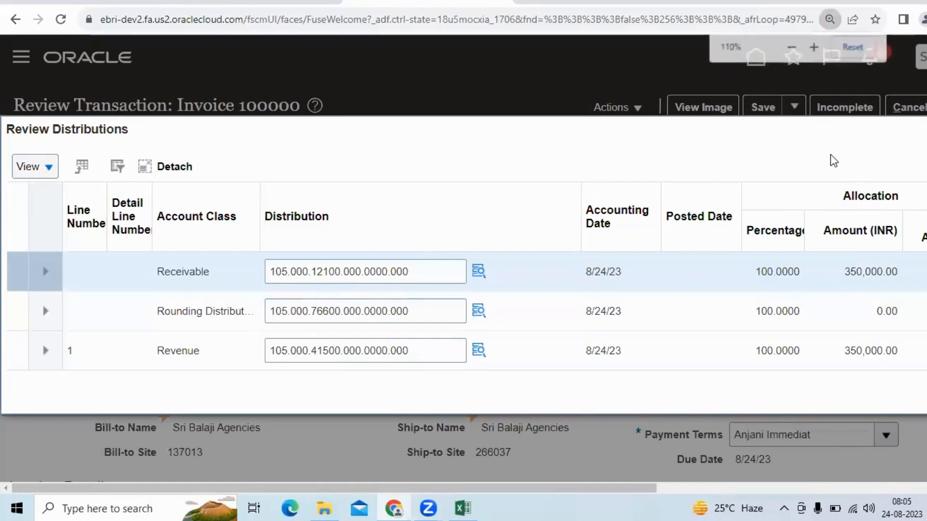
key("ctrl+minus")
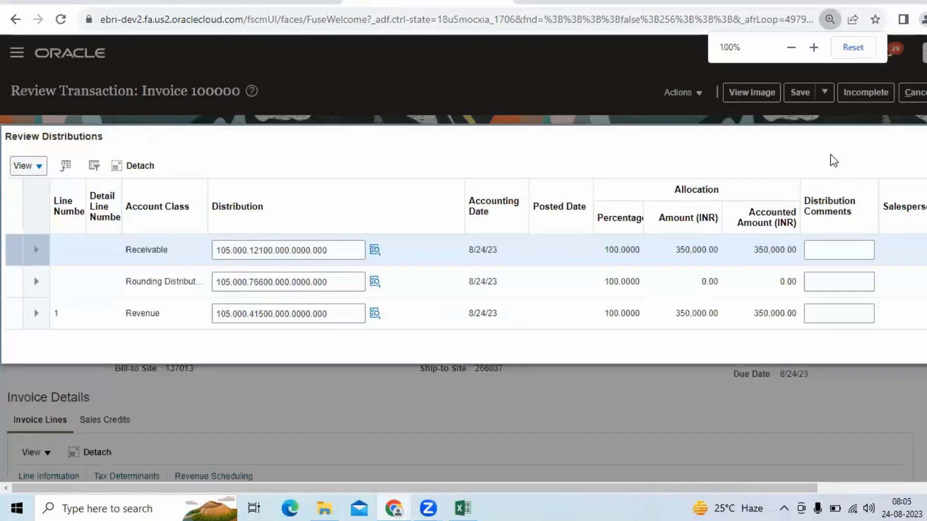
left_click(898, 489)
left_click(889, 348)
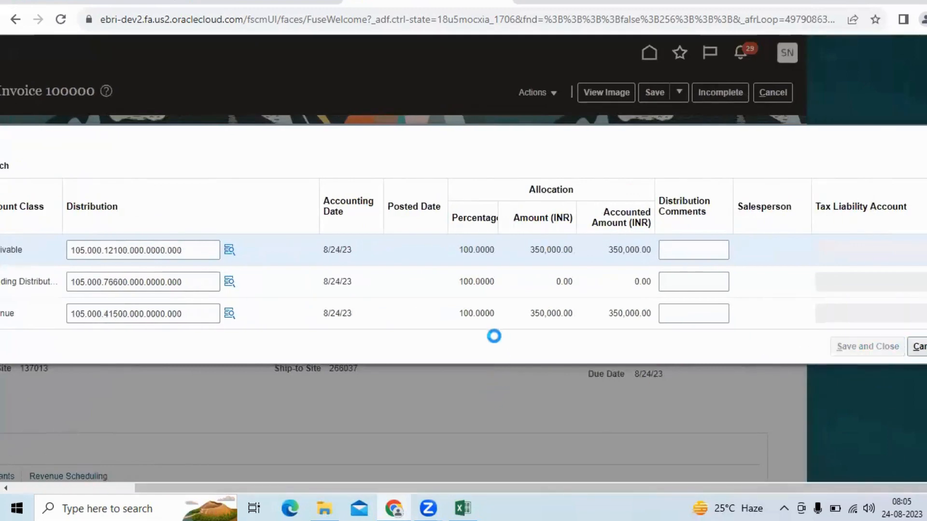
key("ctrl+plus")
key("ctrl+plus")
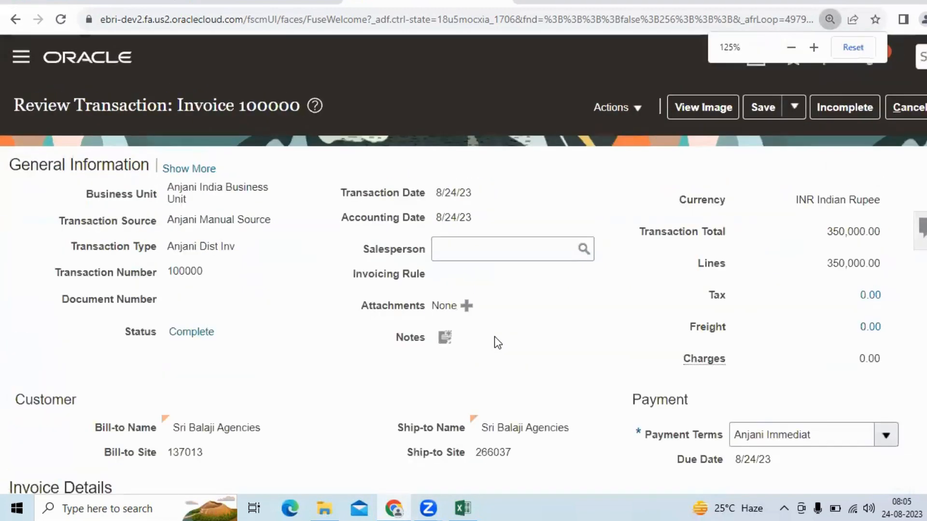
key("ctrl+plus")
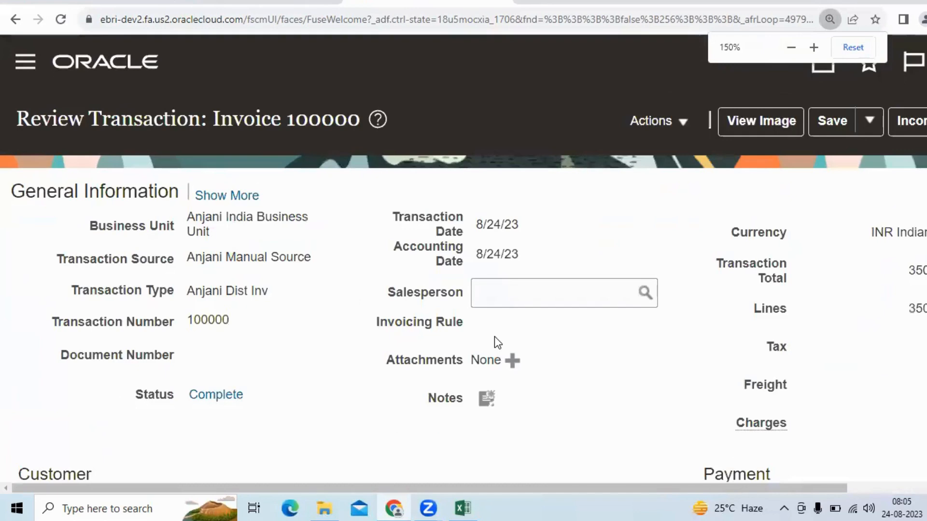
Account the completed invoice in draft.
key("ctrl+minus")
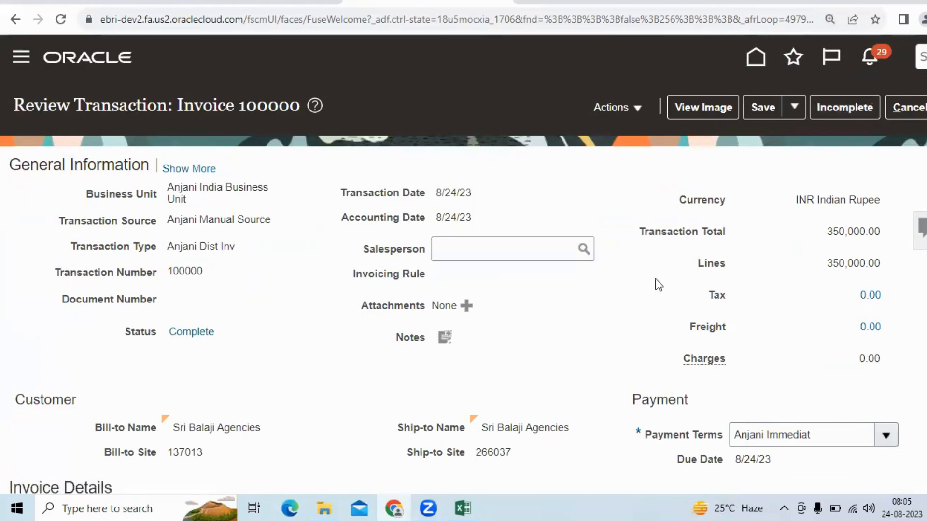
scroll(644, 238, "down", 5)
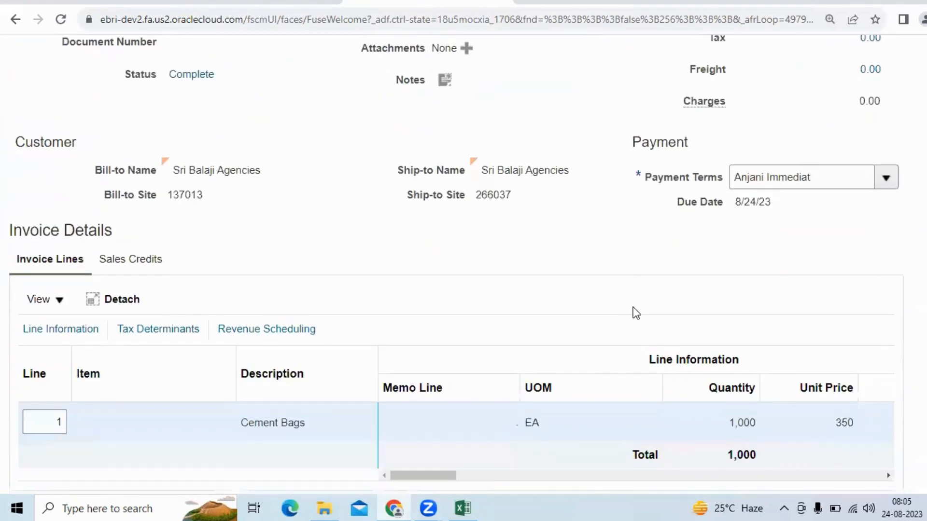
scroll(636, 313, "up", 5)
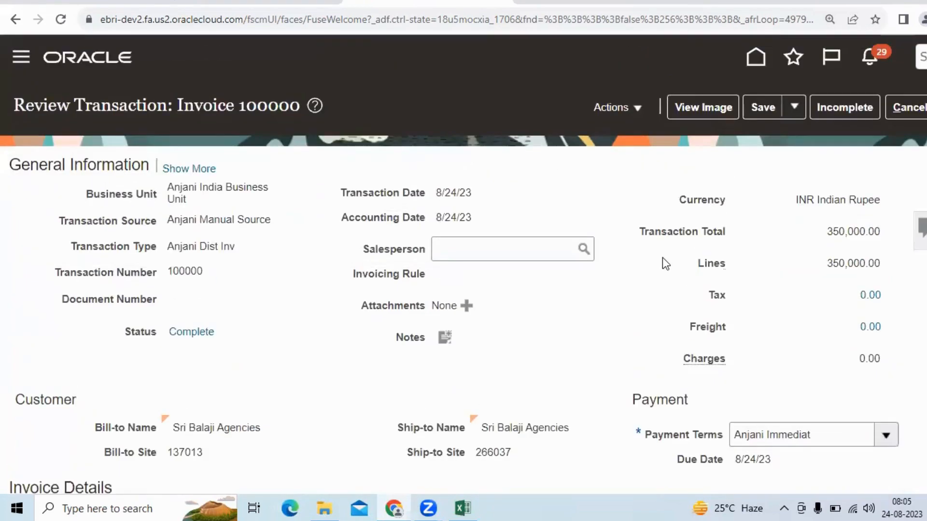
left_click(641, 109)
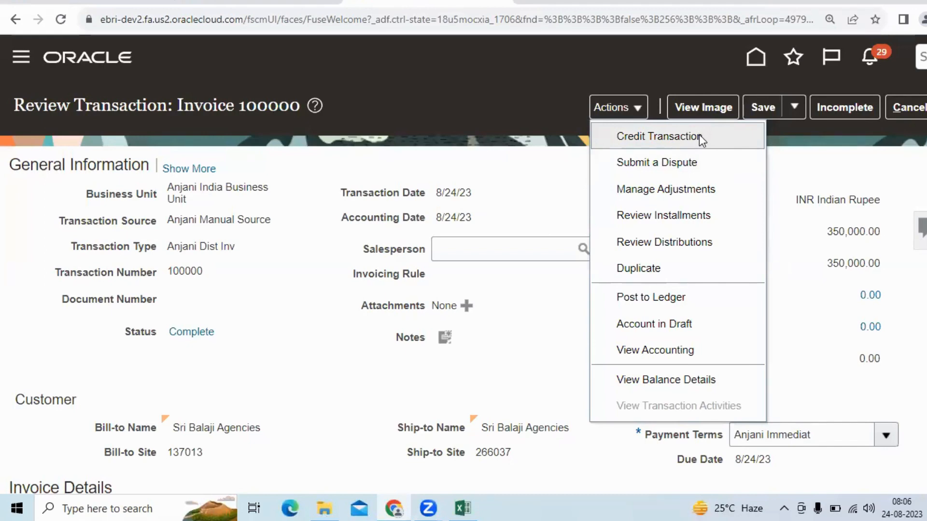
left_click(690, 329)
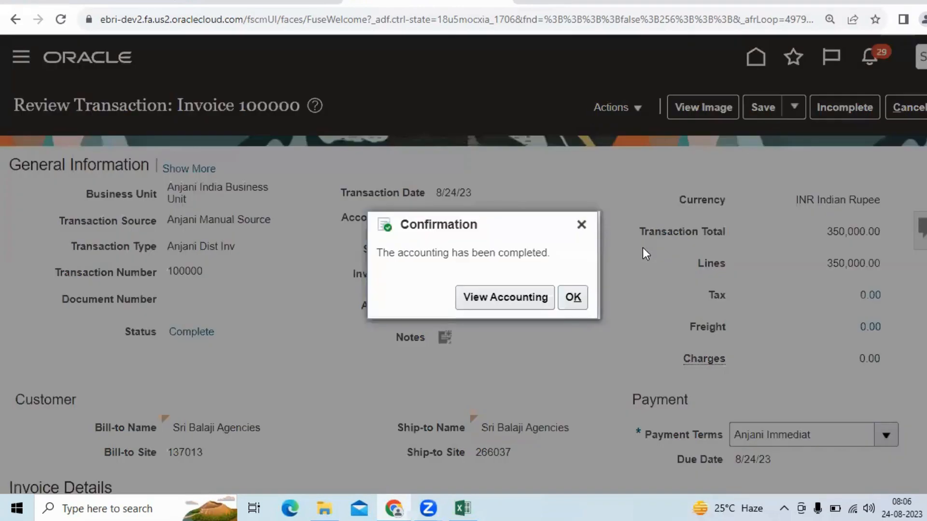
View the draft accounting lines of the invoice, checking all columns, and close them.
left_click(520, 297)
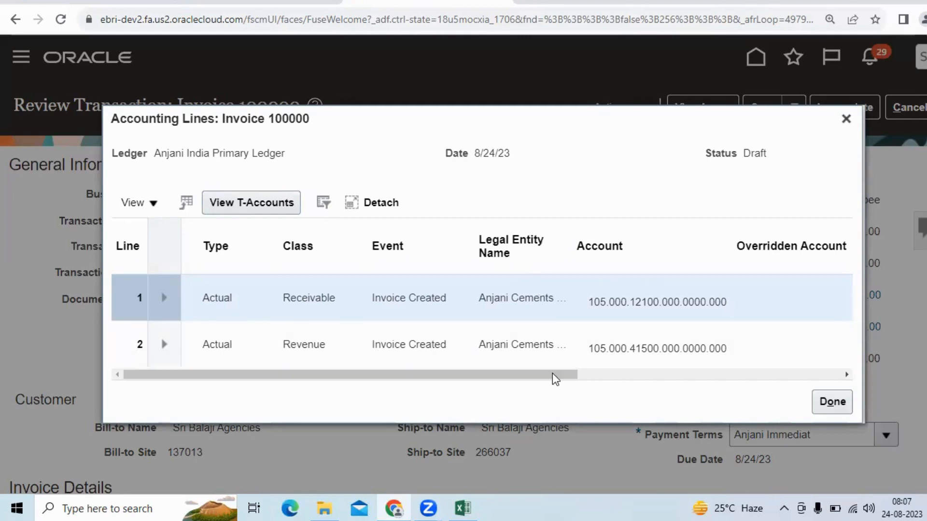
left_click_drag(549, 378, 410, 397)
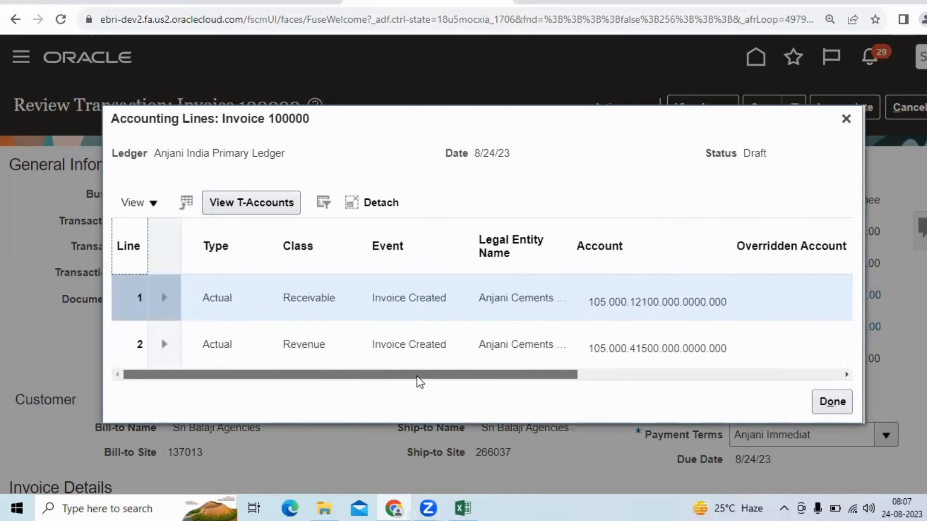
left_click(846, 119)
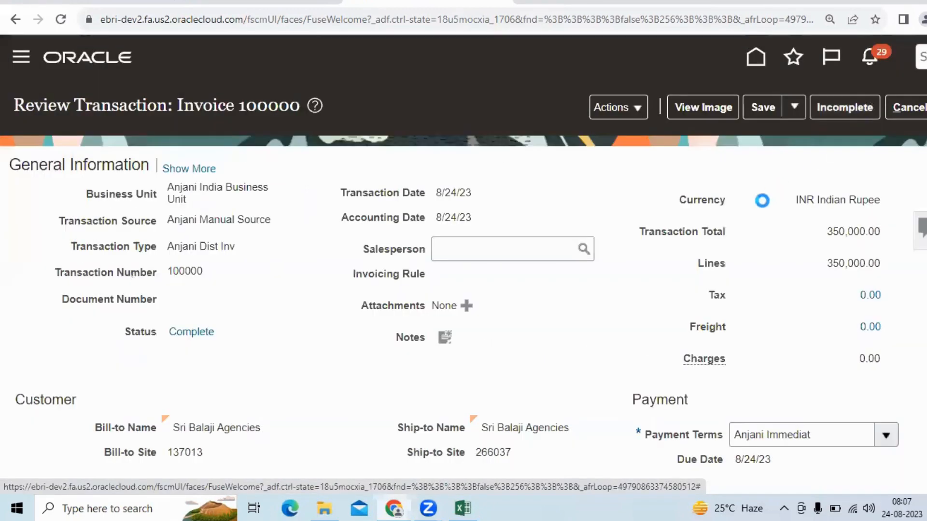
Post the invoice to the ledger and view the resulting accounting lines, expanding the receivable line before closing them.
left_click(637, 110)
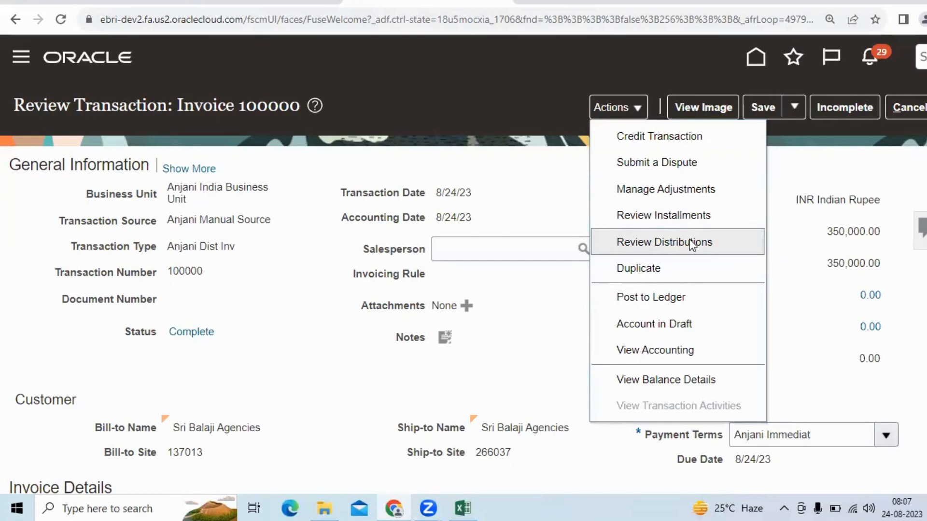
left_click(694, 299)
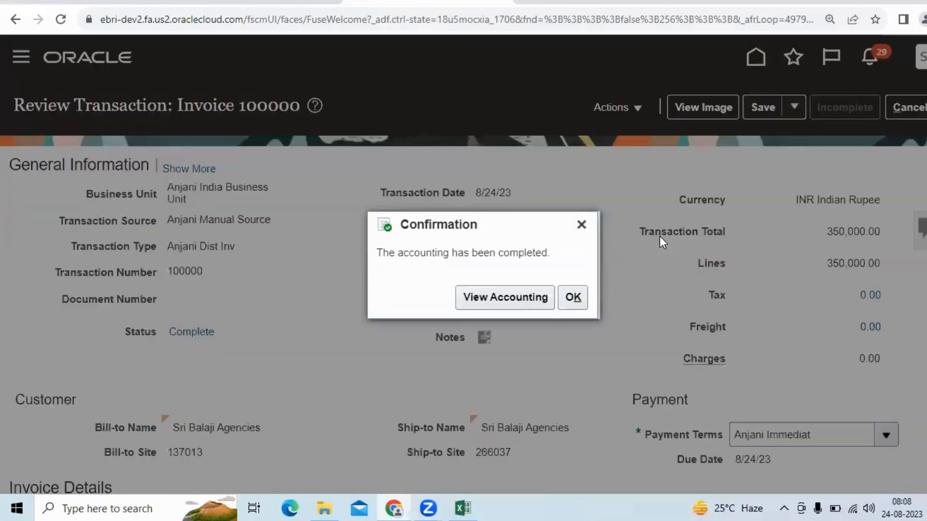
left_click(531, 295)
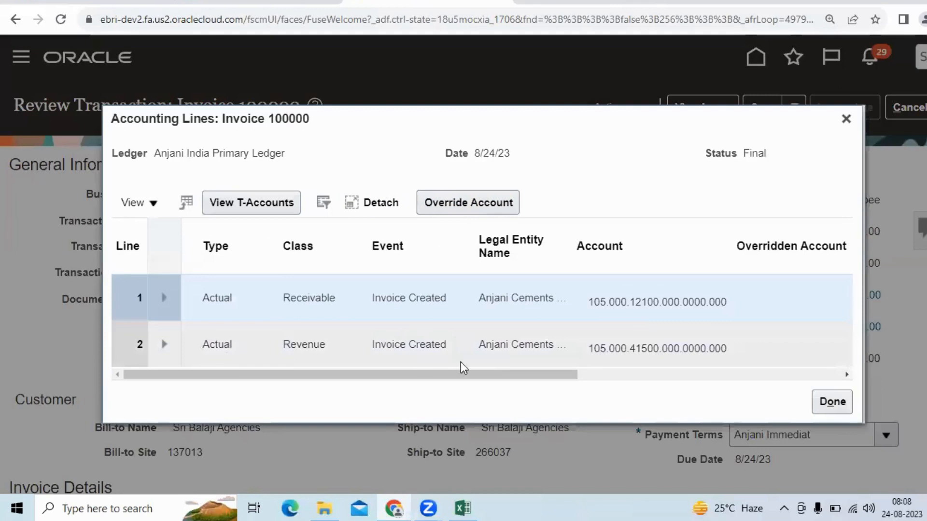
left_click(165, 299)
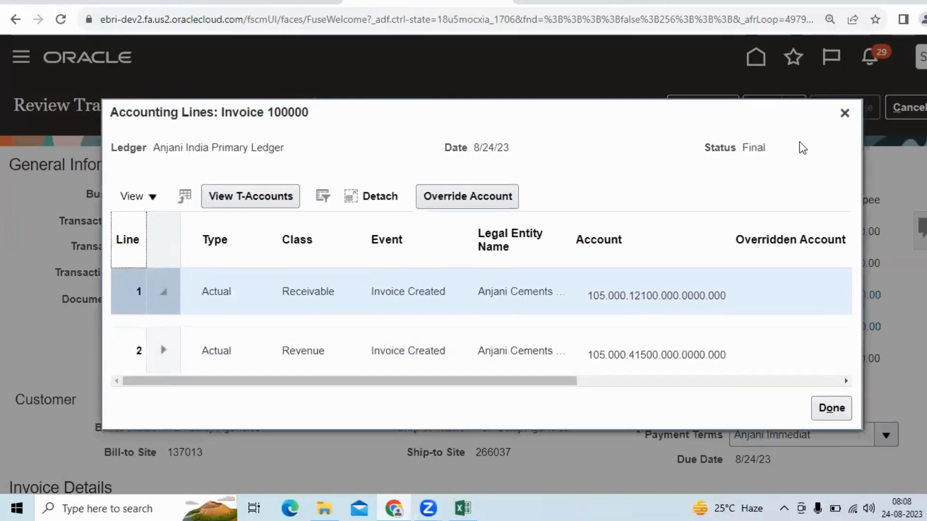
left_click(844, 113)
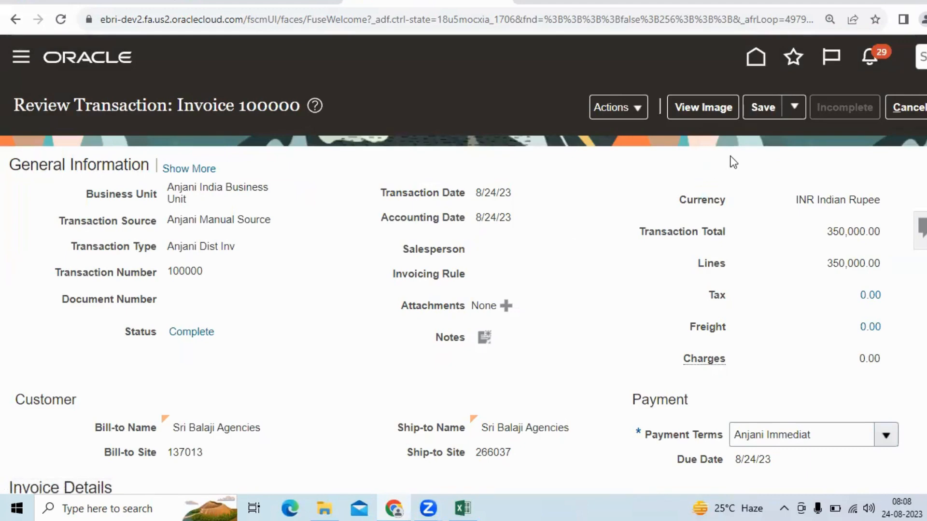
View the invoice's accounting again with all columns shown, collapse the receivable line, and check the segments of its account.
left_click(638, 108)
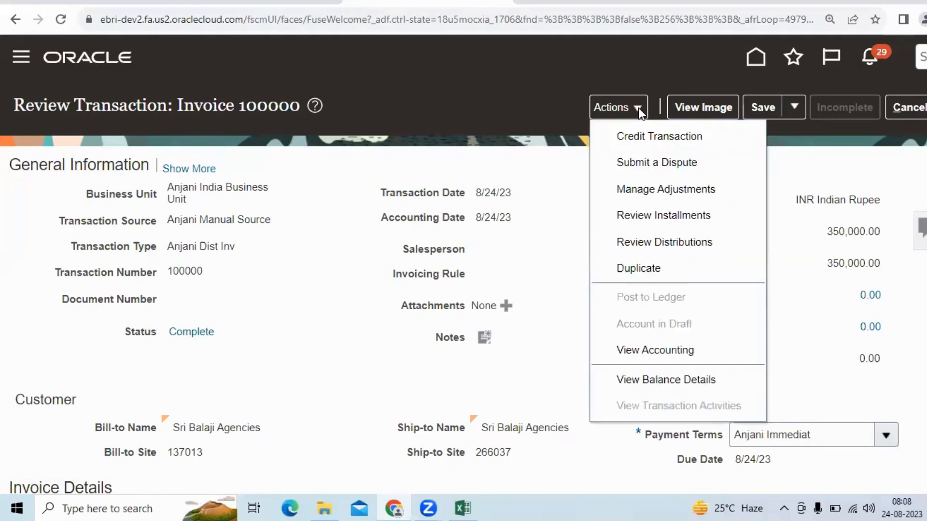
left_click(670, 348)
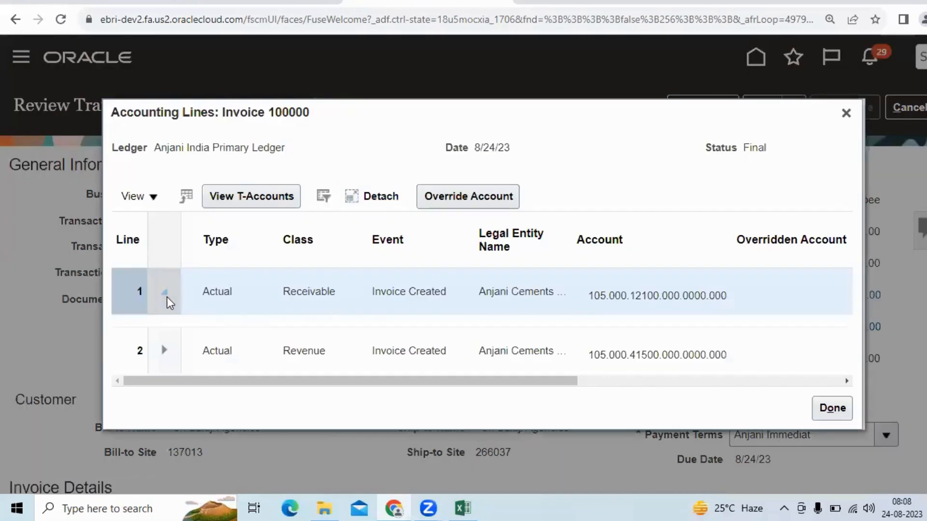
left_click(165, 293)
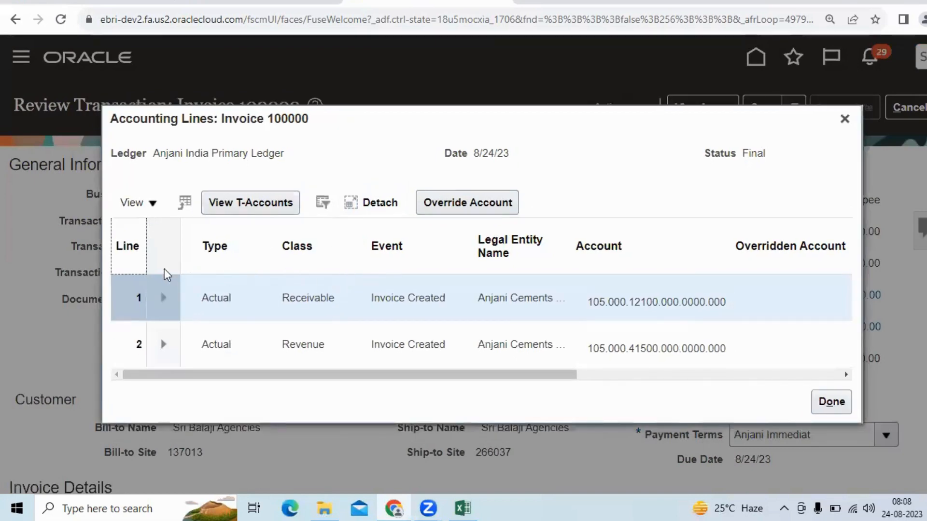
left_click(155, 207)
mouse_move(173, 265)
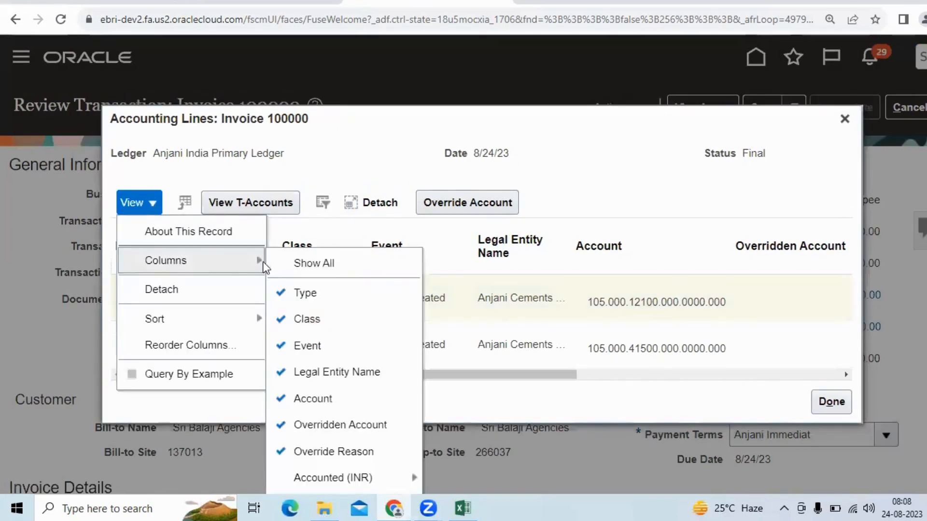
left_click(325, 267)
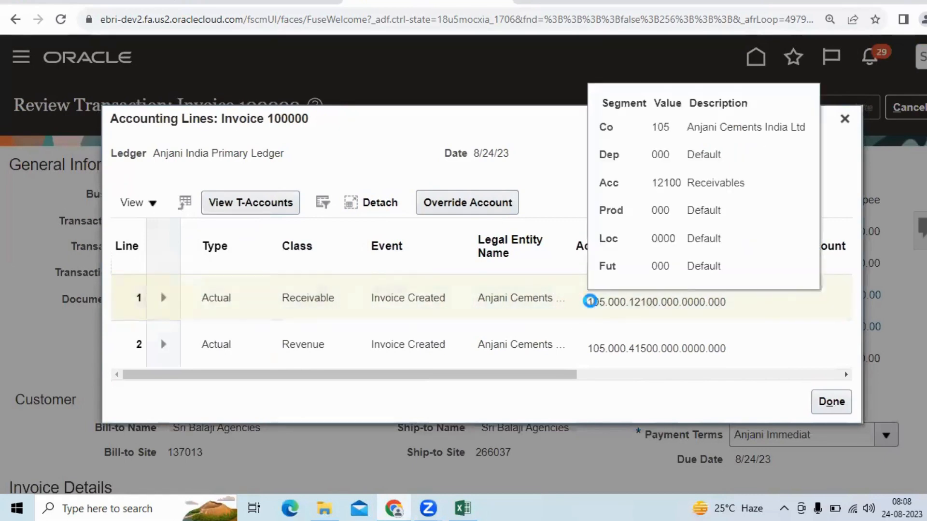
left_click_drag(593, 301, 729, 303)
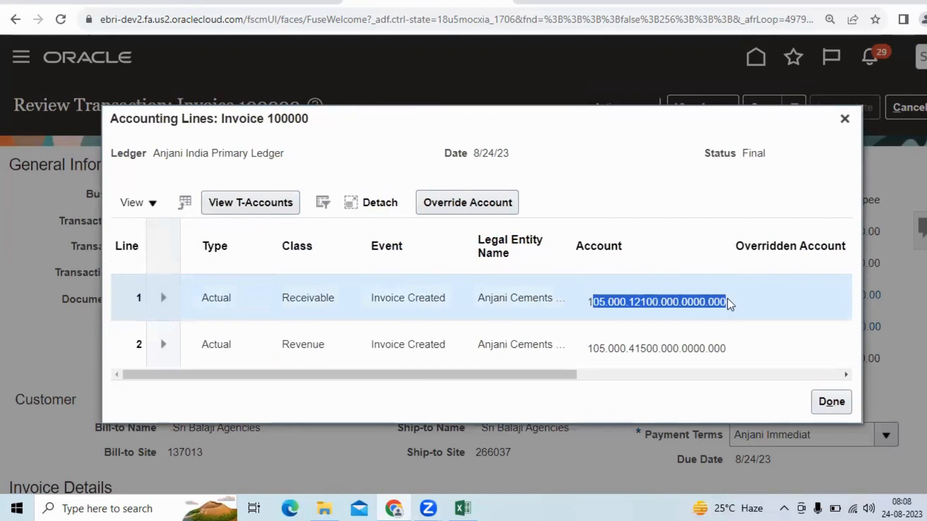
Inspect the Override Account form for the receivable line, including its new account and reason fields, and cancel it.
left_click(468, 203)
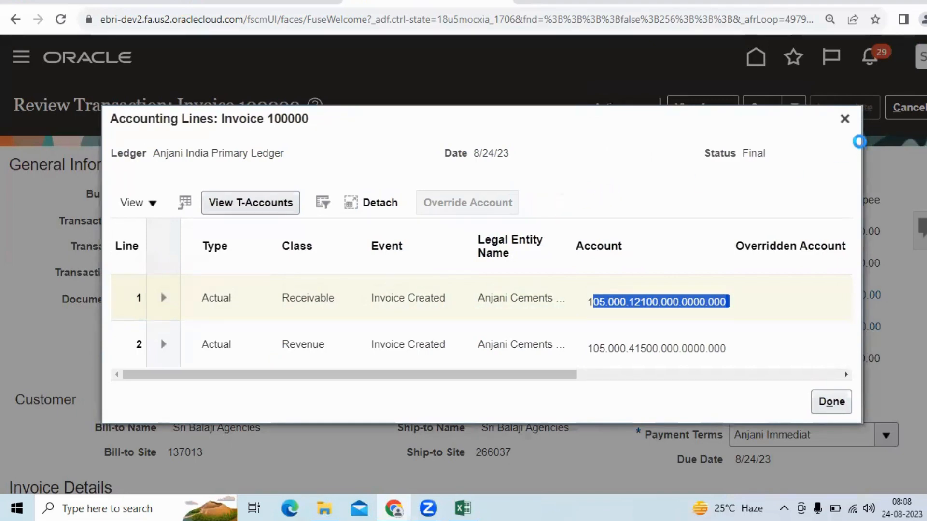
left_click(844, 119)
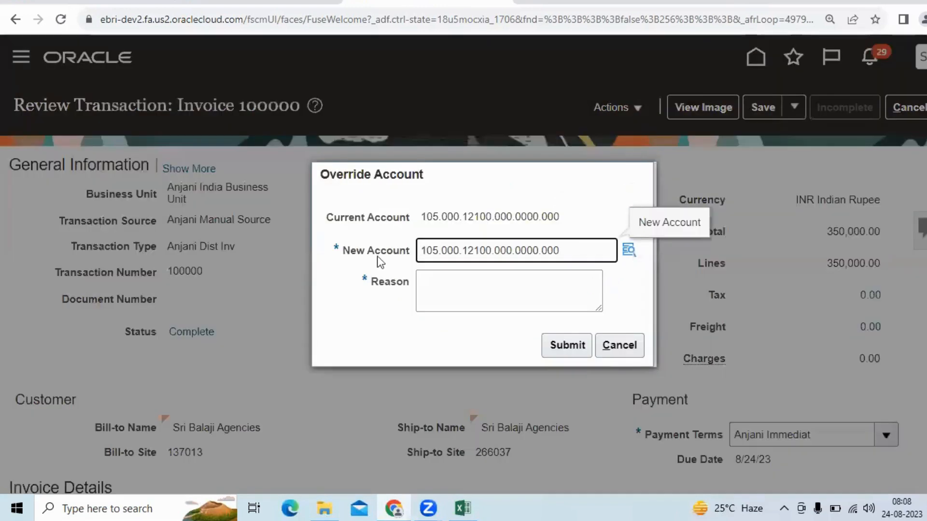
left_click(606, 346)
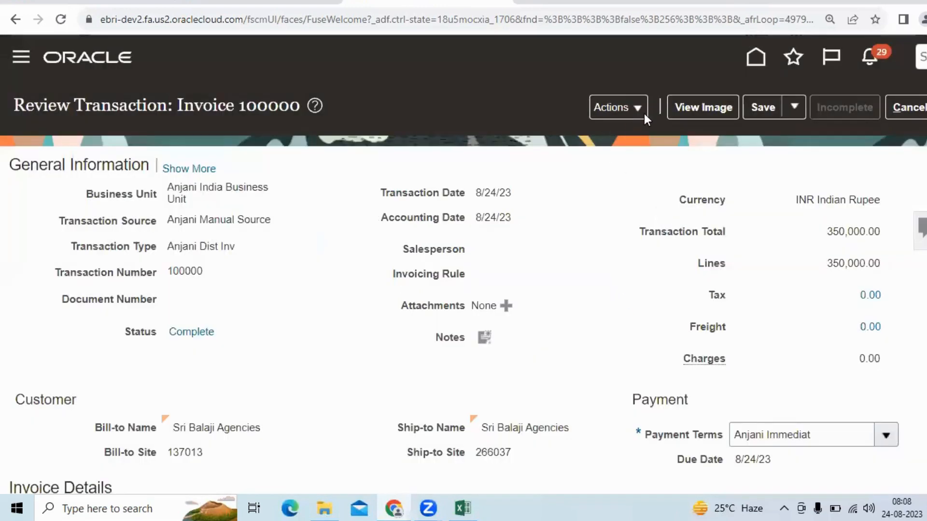
Reopen the invoice's accounting lines and examine the receivable line's accounting period, journal batch, journal entry and GL transfer date.
left_click(641, 110)
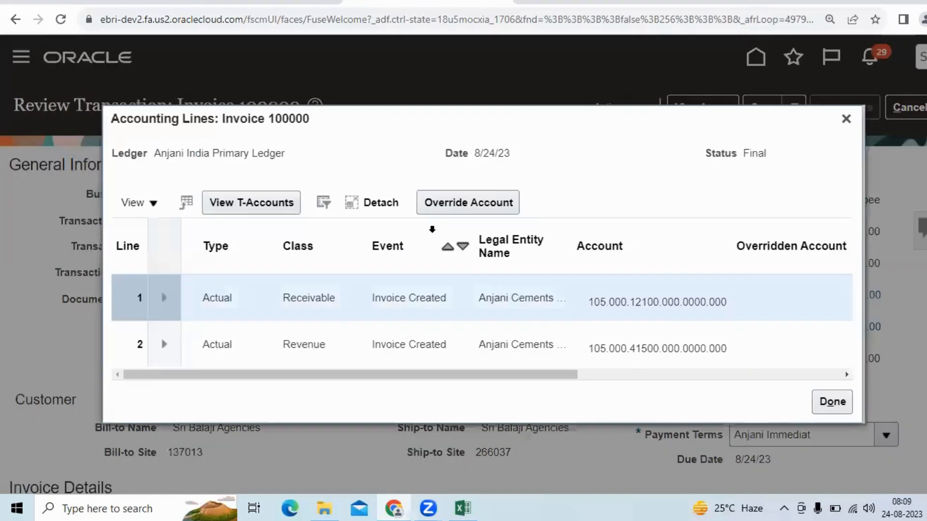
left_click(163, 298)
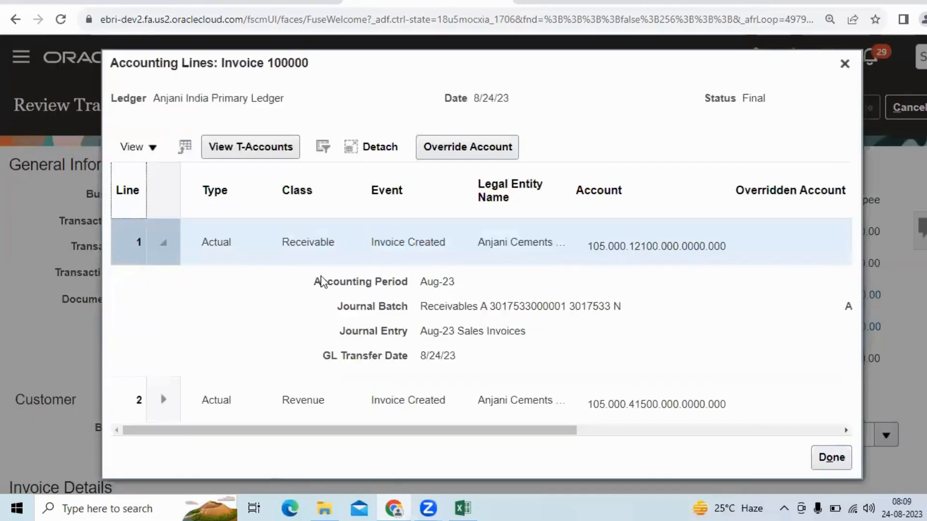
left_click_drag(315, 282, 456, 281)
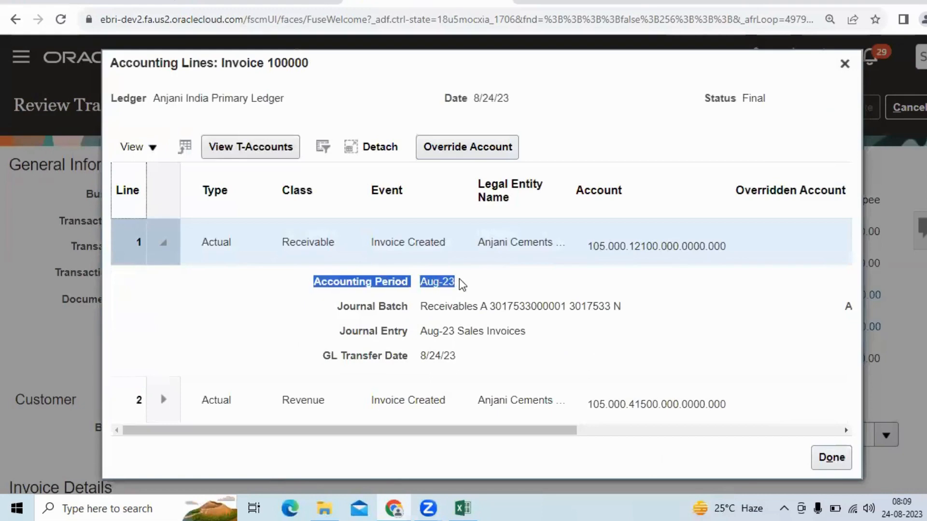
left_click_drag(559, 430, 259, 405)
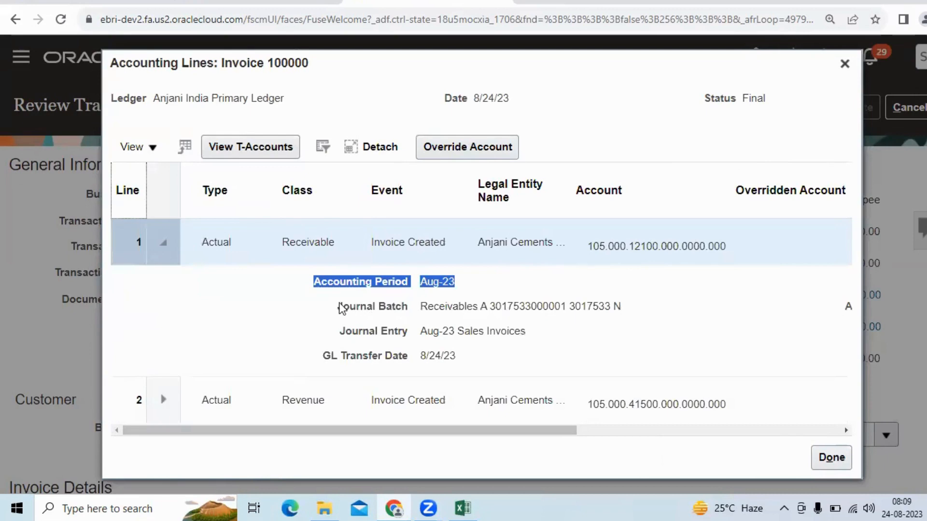
left_click_drag(342, 308, 424, 309)
left_click(628, 310)
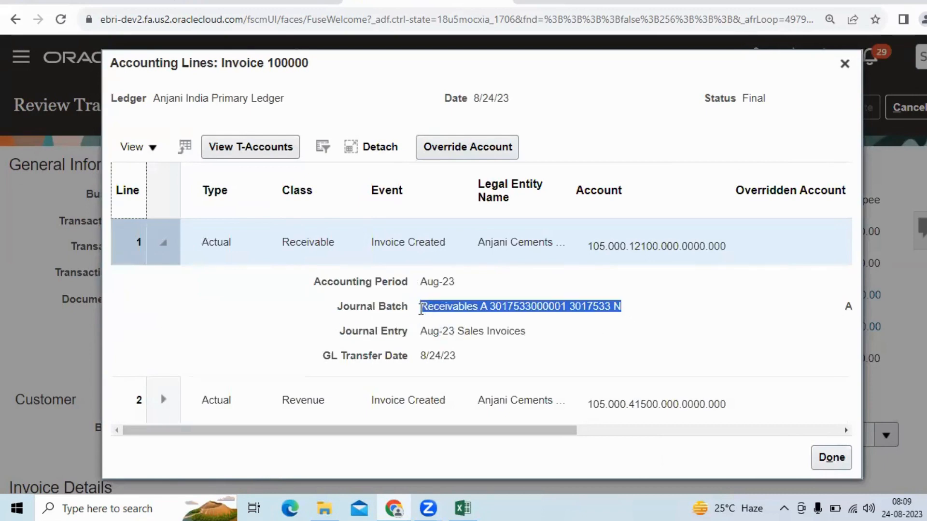
left_click(342, 343)
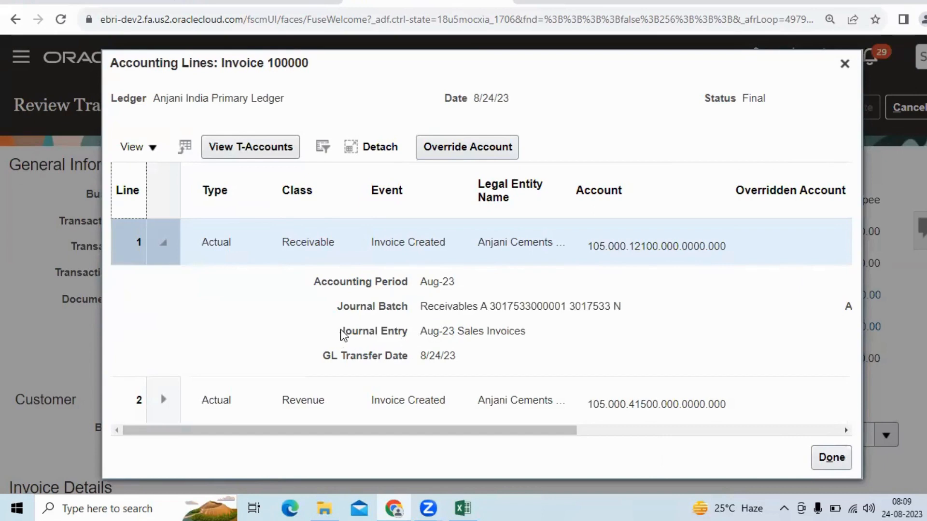
left_click_drag(340, 332, 544, 335)
left_click(432, 361)
left_click_drag(346, 356, 488, 358)
scroll(497, 292, "down", 2)
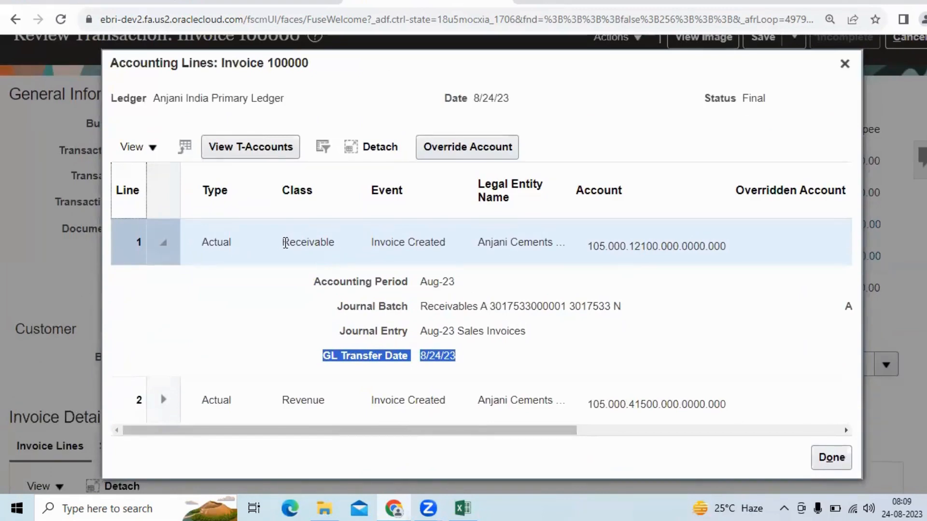
Check the class of the first accounting line and the remaining columns, and close the accounting lines.
left_click_drag(283, 242, 343, 250)
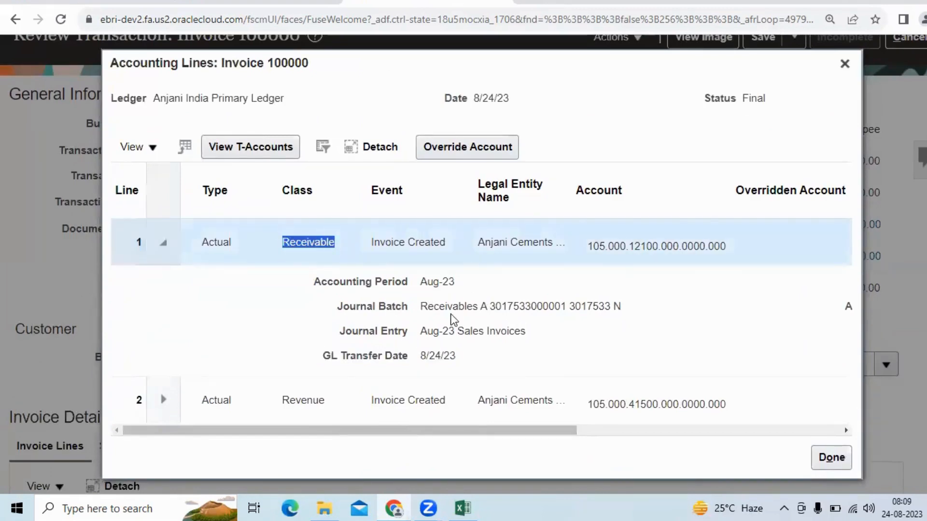
left_click_drag(567, 431, 459, 428)
left_click(844, 64)
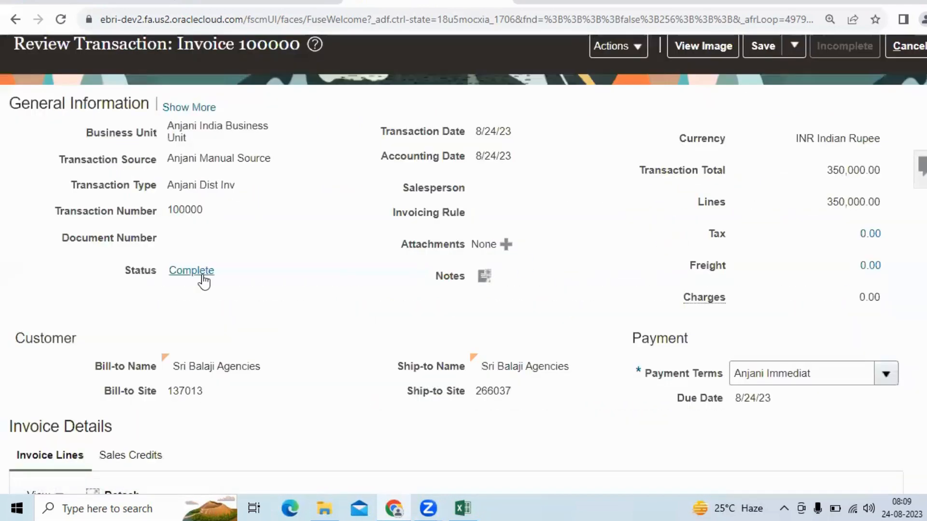
Check the complete, accounted and posted states in the invoice's Status Tracker, and close it.
left_click(201, 274)
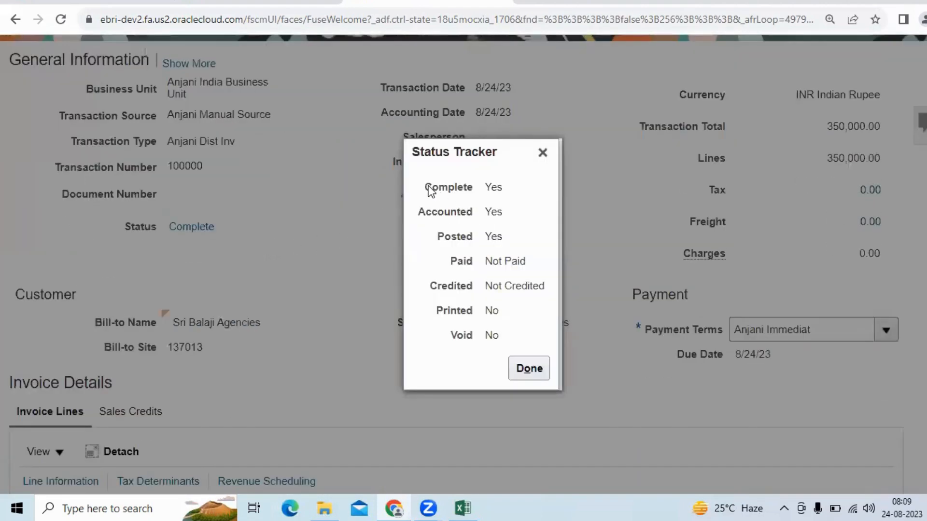
left_click_drag(431, 186, 517, 193)
left_click_drag(420, 213, 502, 218)
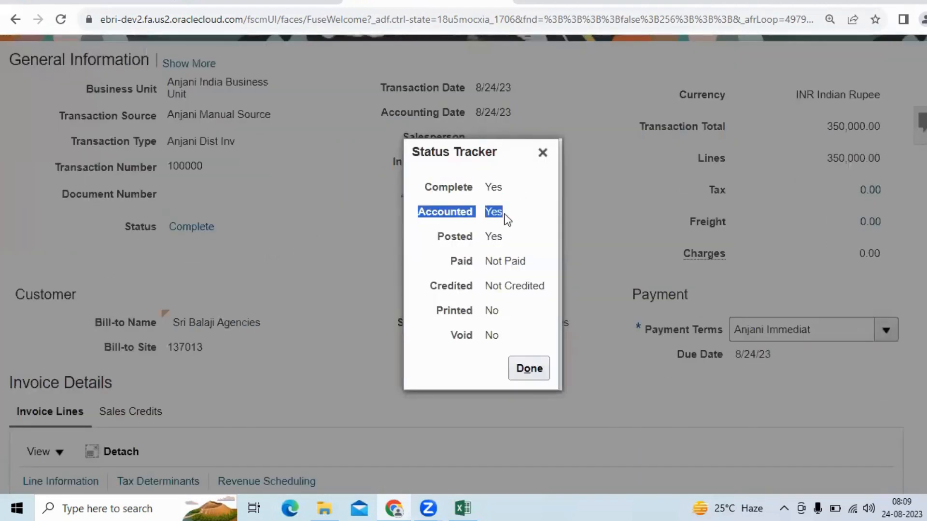
left_click_drag(425, 236, 508, 238)
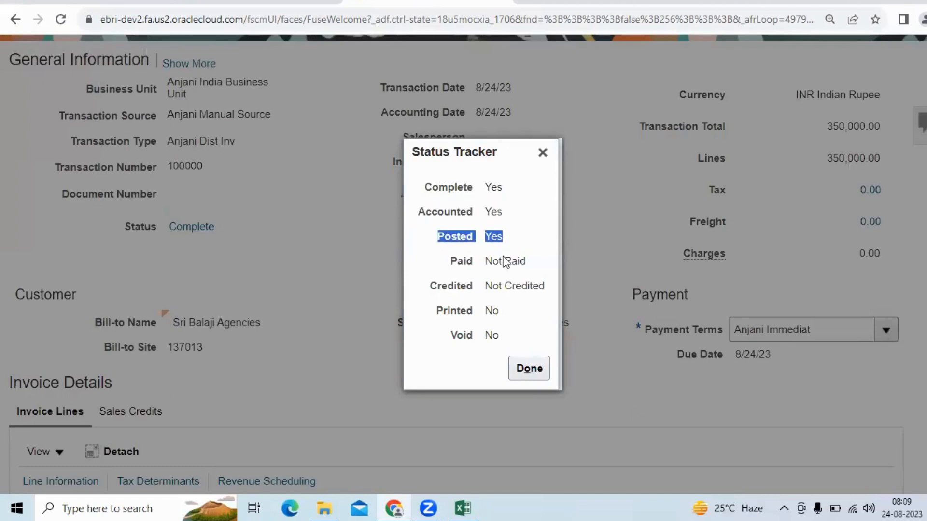
left_click(543, 154)
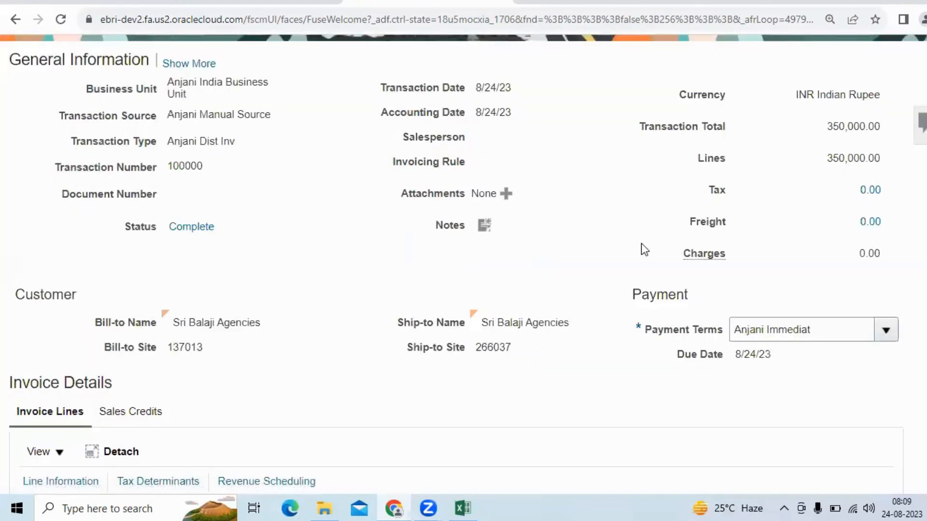
View the invoice's balance details, check the original line amount and the receipts row, and close the details.
scroll(642, 243, "up", 2)
left_click(642, 109)
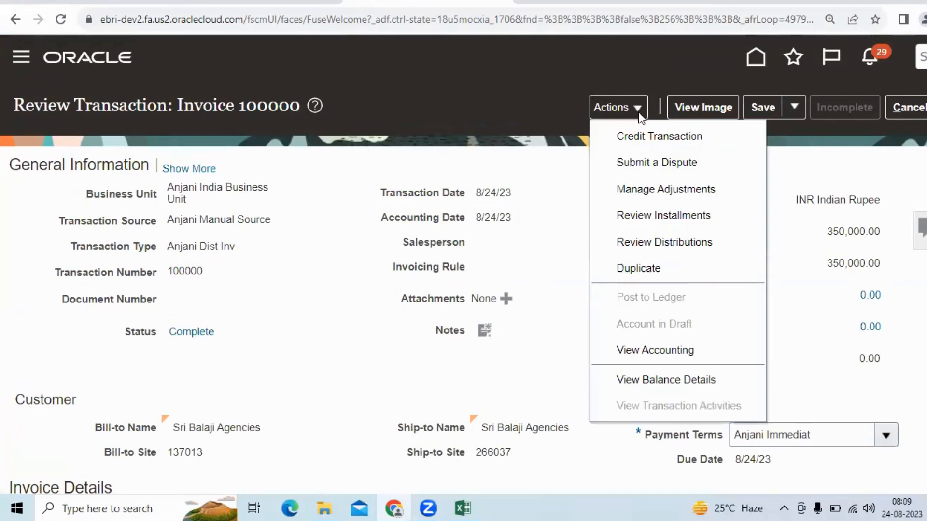
left_click(671, 381)
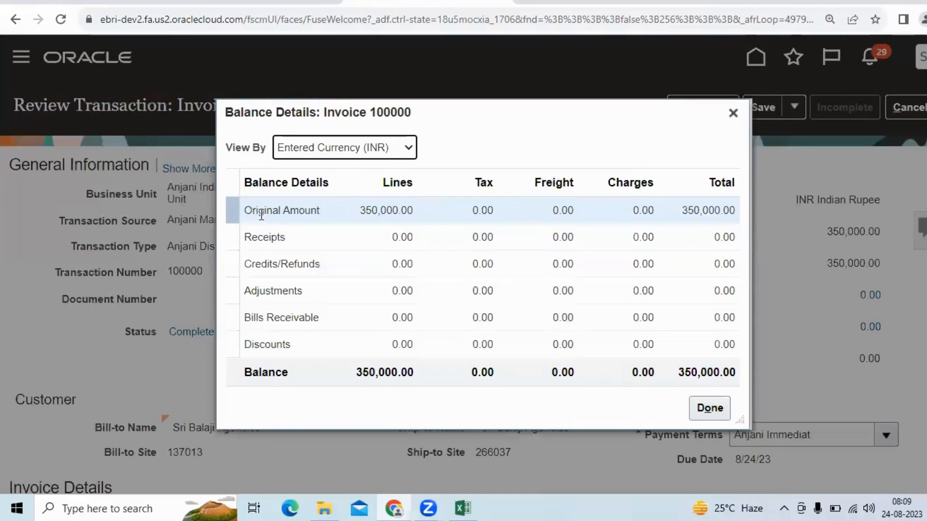
left_click_drag(361, 208, 419, 209)
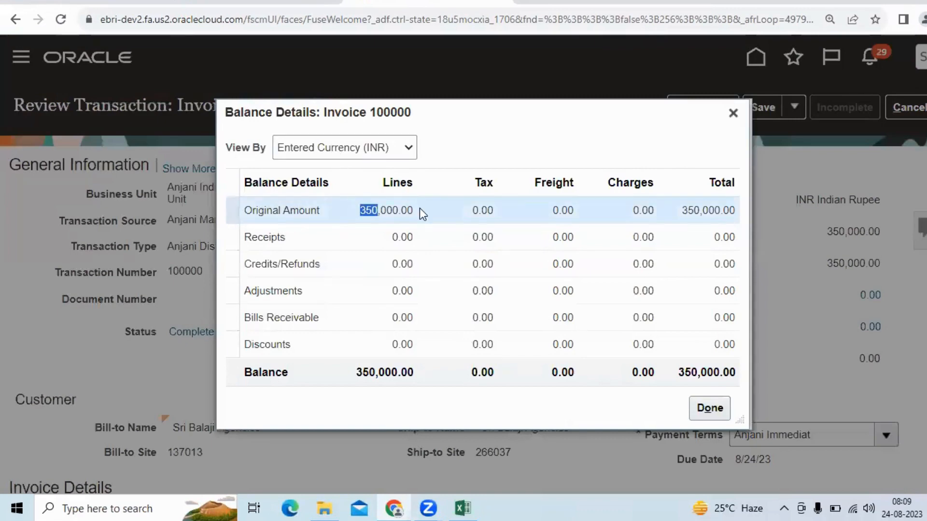
left_click(363, 236)
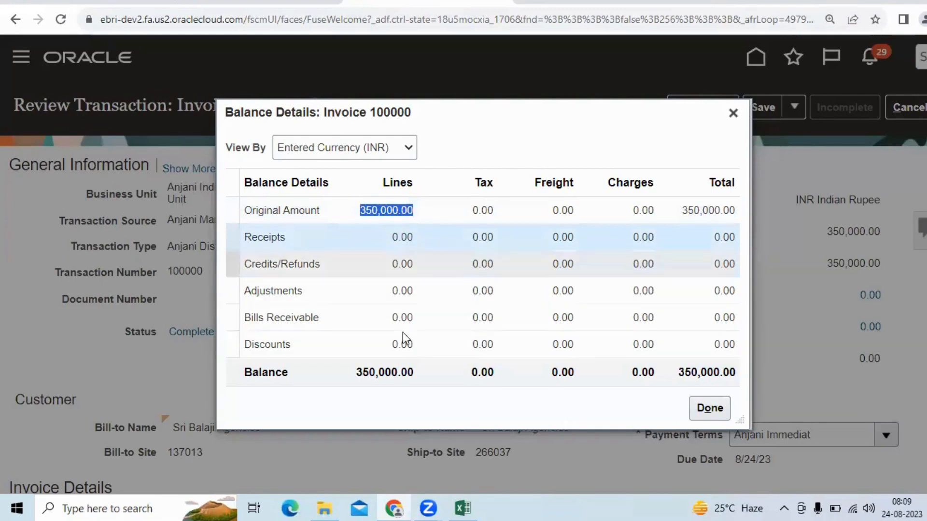
left_click(734, 118)
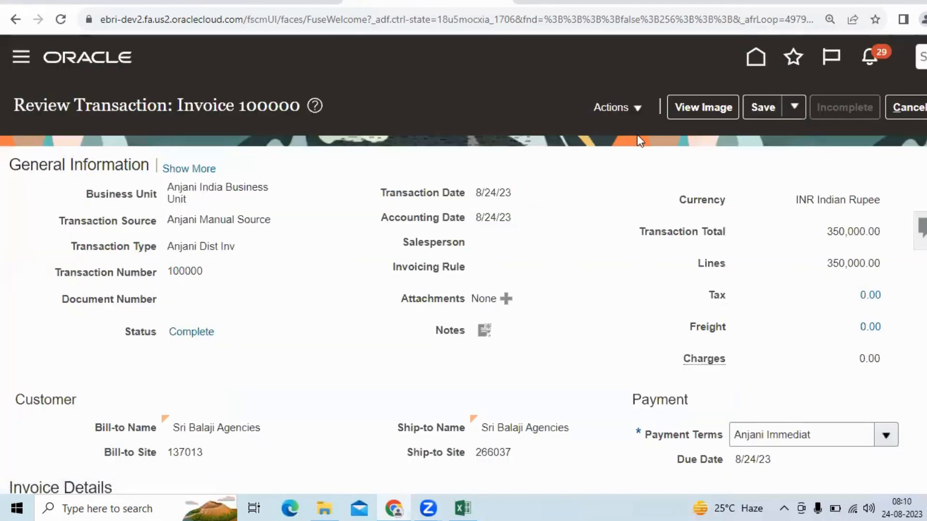
left_click(638, 111)
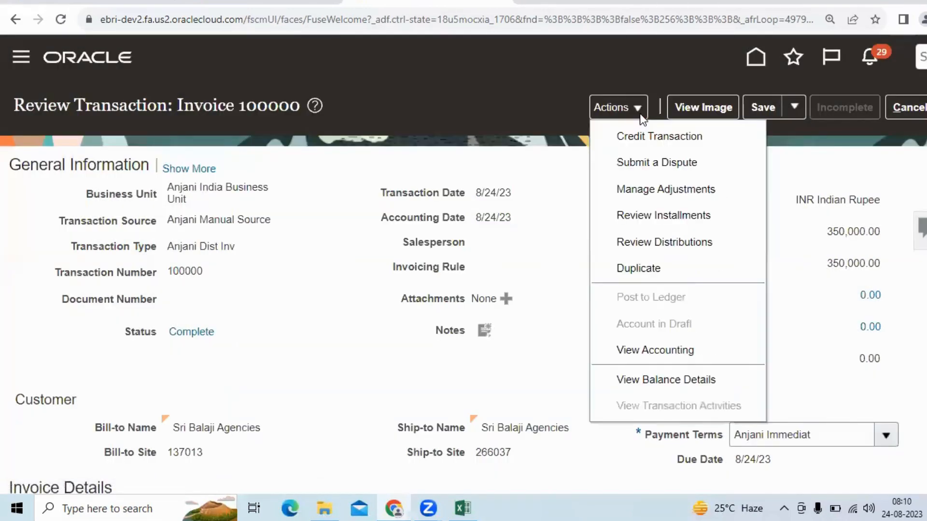
left_click(581, 179)
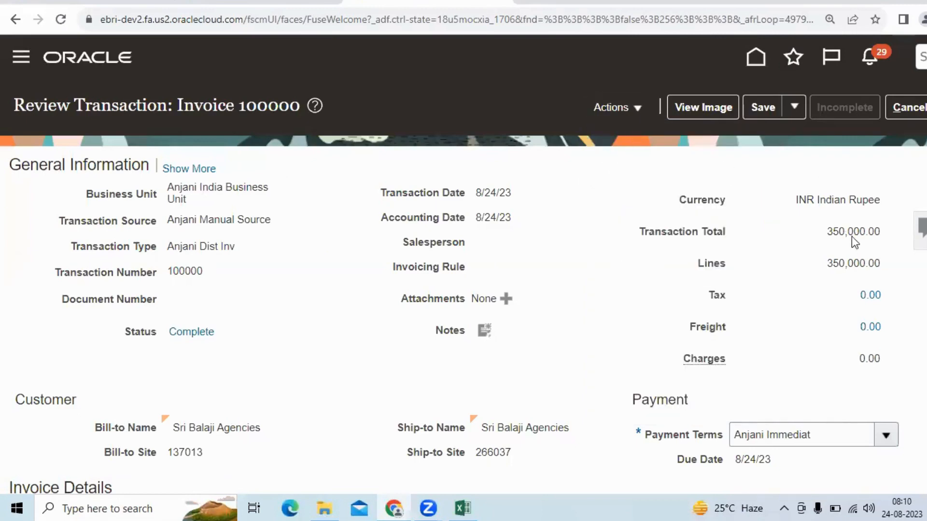
left_click(642, 110)
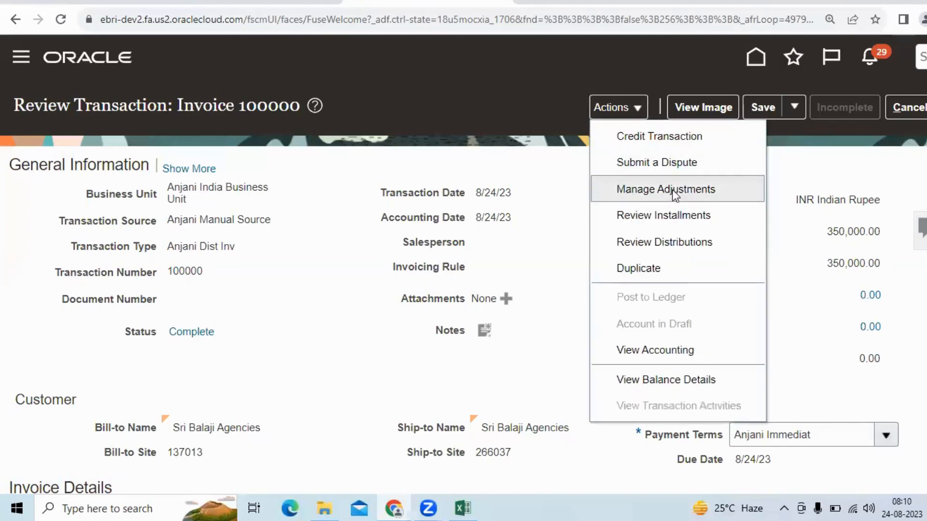
left_click(581, 214)
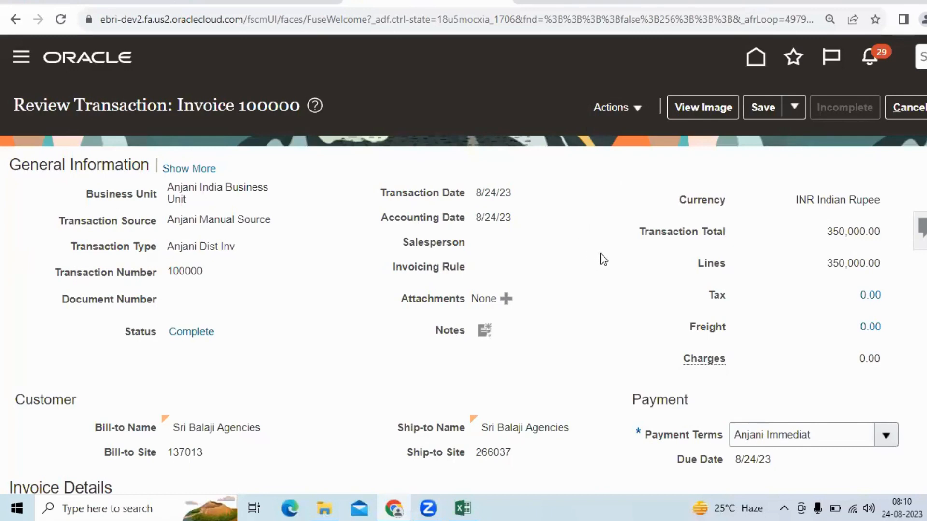
Open the printable invoice image and examine the company and bill-to addresses, purchase order, invoice date and line total.
left_click(700, 107)
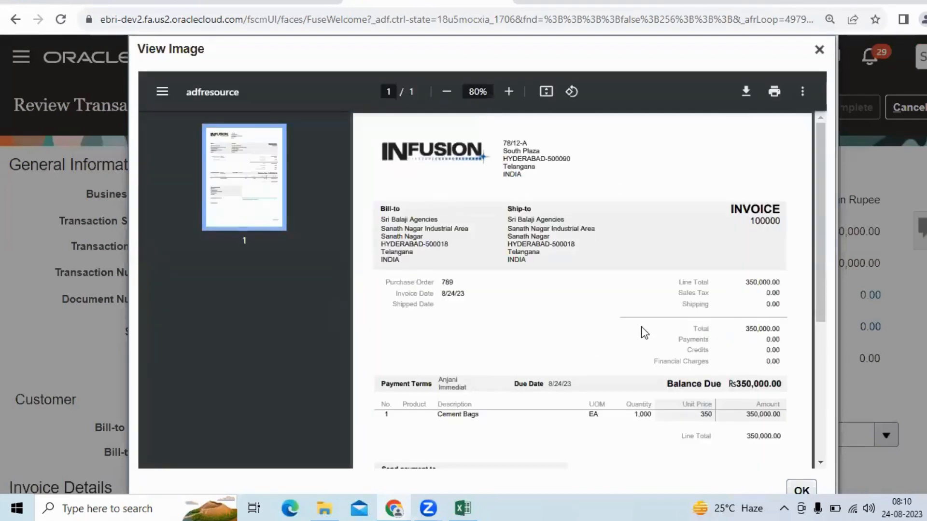
scroll(645, 340, "down", 10)
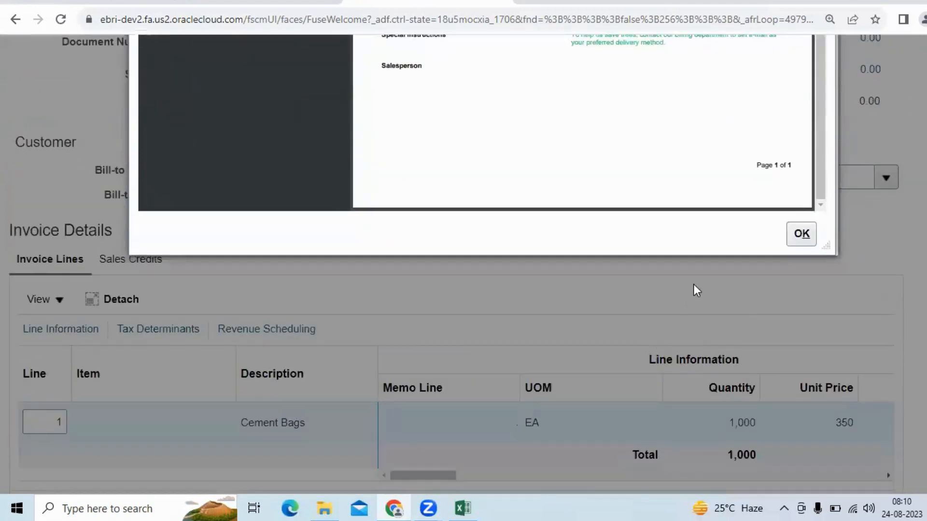
scroll(694, 285, "up", 10)
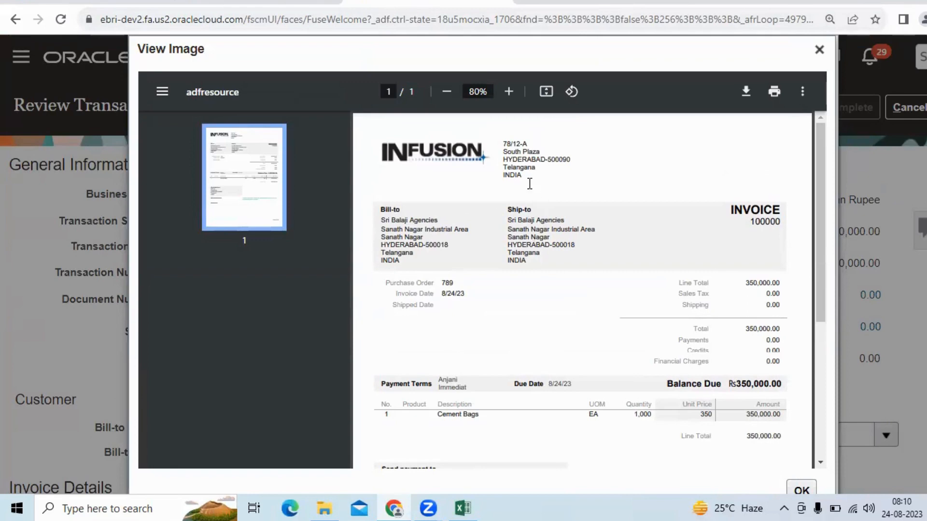
left_click_drag(520, 171, 501, 144)
left_click(426, 254)
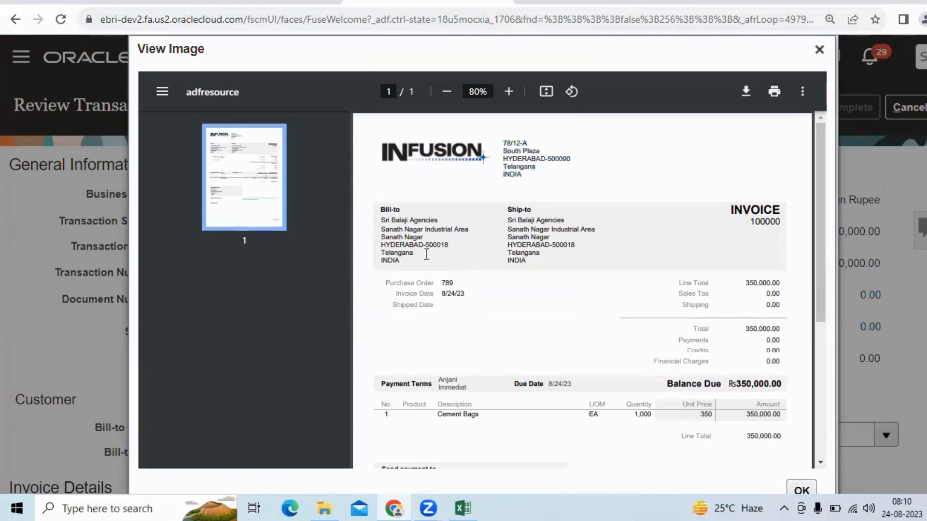
left_click_drag(407, 259, 374, 224)
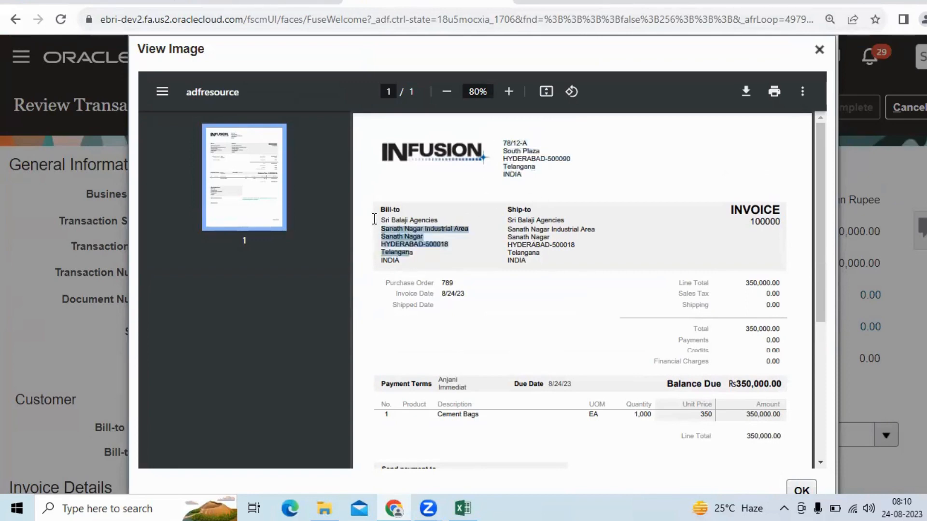
left_click(470, 282)
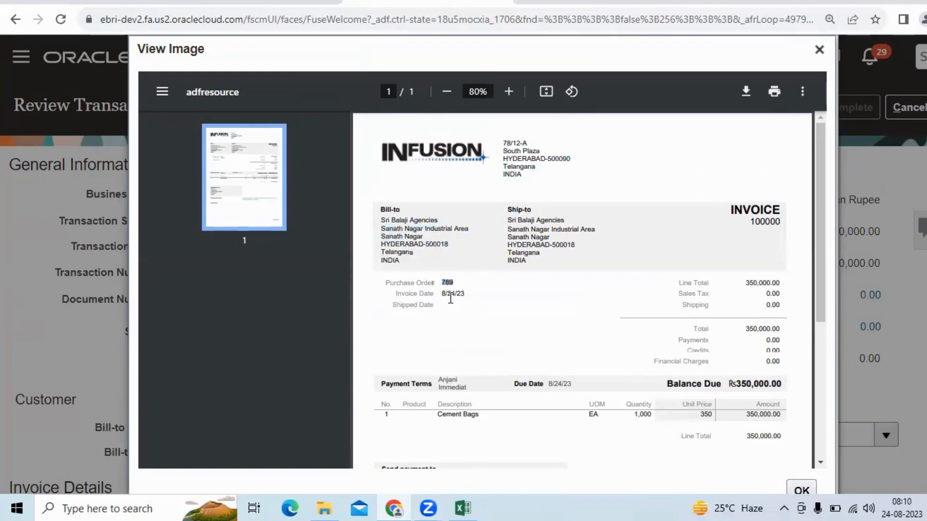
left_click_drag(440, 293, 467, 293)
left_click(573, 304)
left_click_drag(744, 282, 776, 283)
Compare the invoice image's send-payment-to address with the company address in its header, and close the image.
scroll(769, 351, "down", 3)
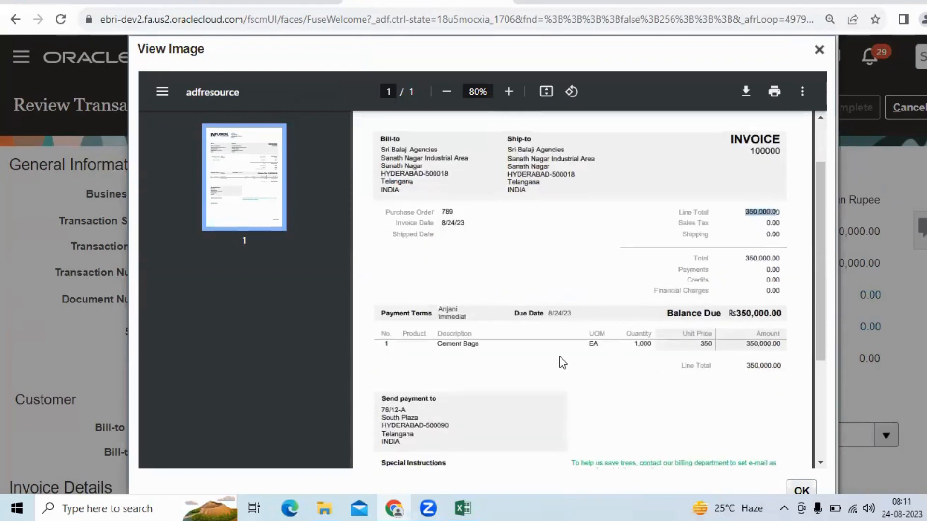
scroll(533, 347, "down", 5)
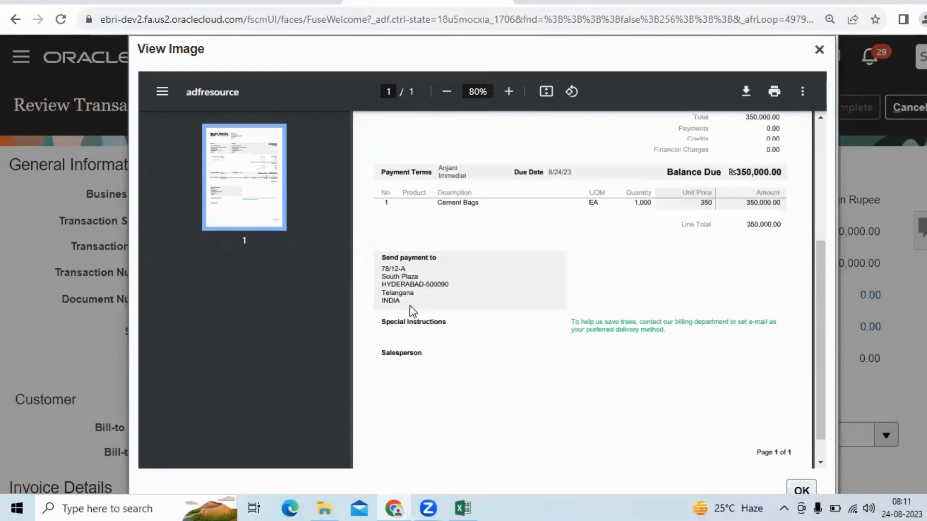
left_click_drag(410, 306, 384, 272)
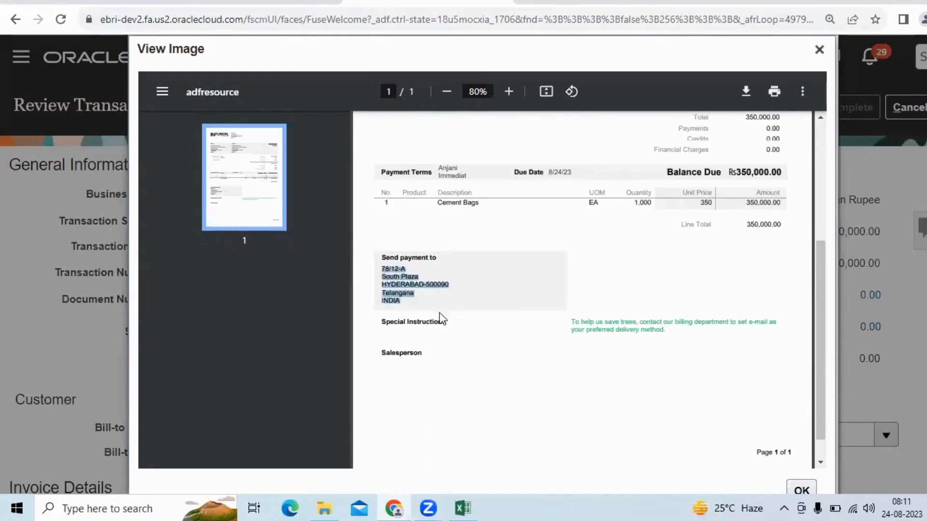
left_click(459, 335)
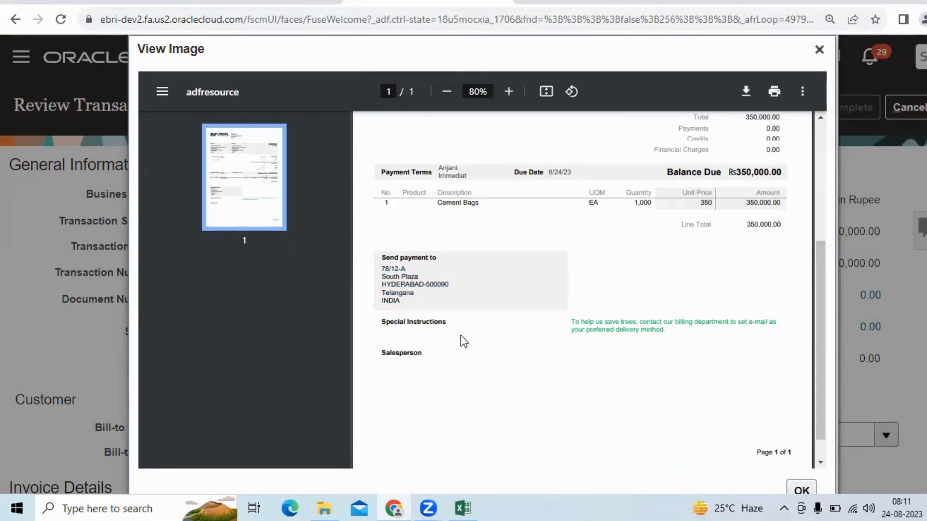
scroll(460, 335, "up", 5)
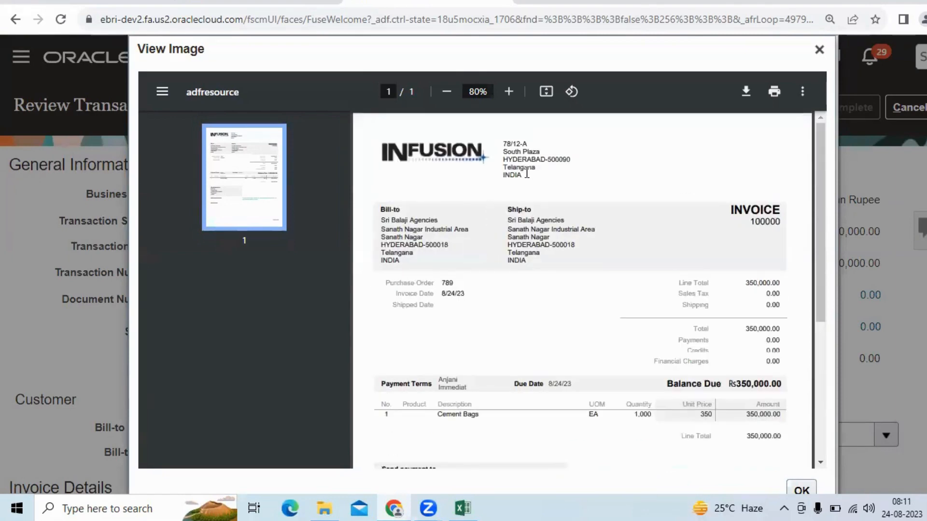
scroll(458, 316, "down", 5)
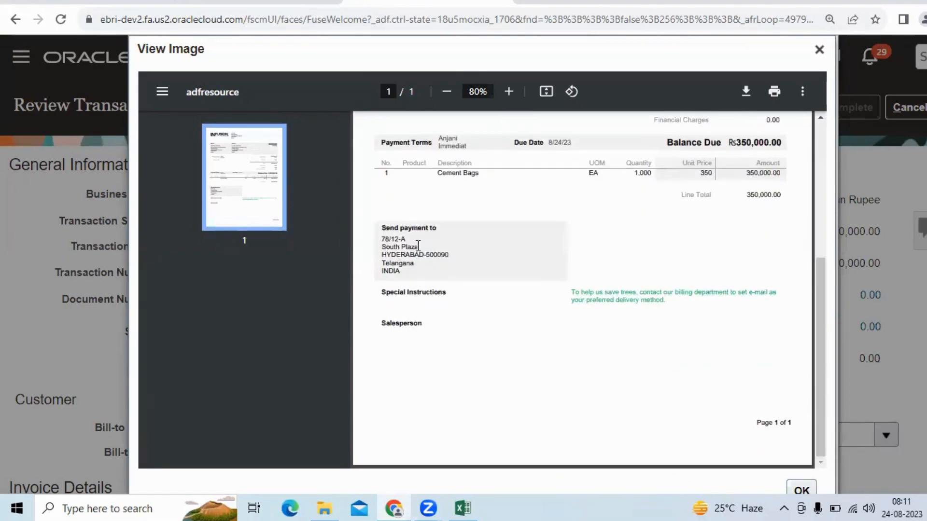
left_click_drag(417, 267, 387, 238)
left_click_drag(410, 275, 387, 232)
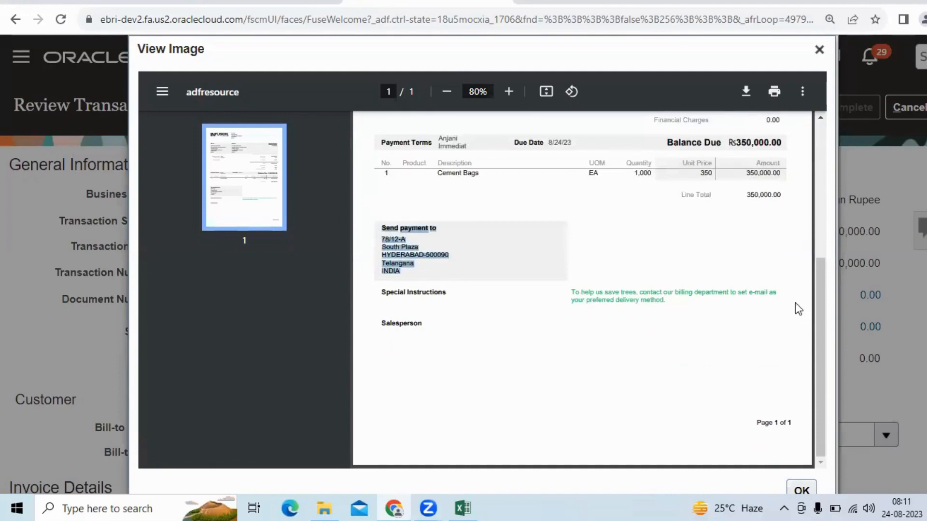
left_click(820, 50)
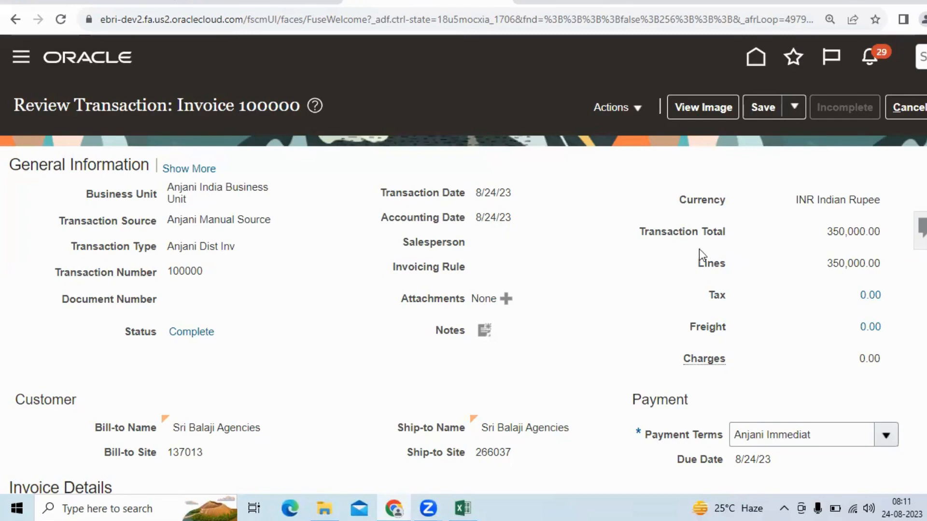
Save and close the reviewed invoice, and dismiss the save message.
left_click(792, 100)
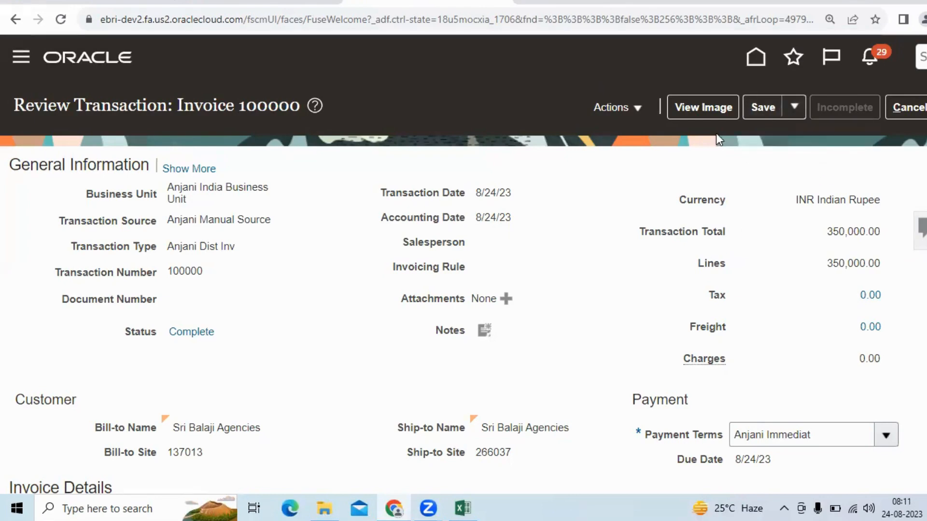
left_click(797, 104)
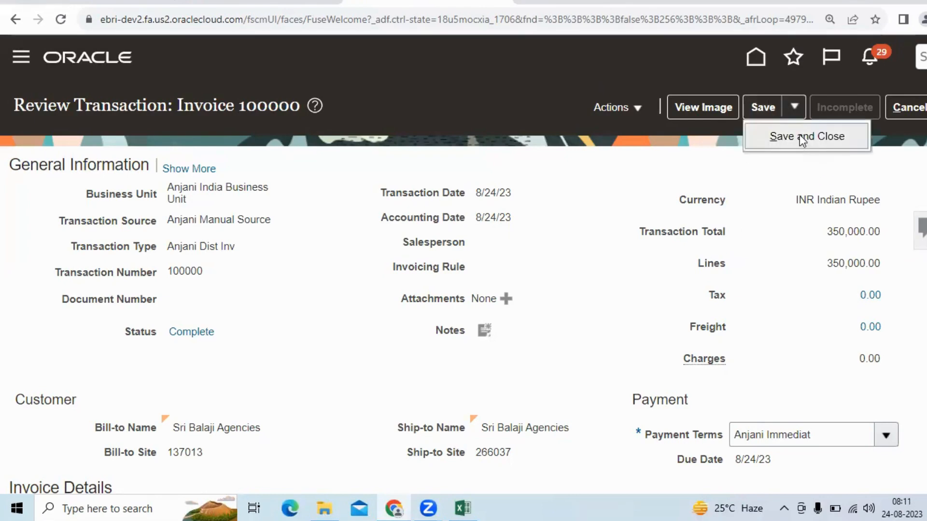
left_click(800, 135)
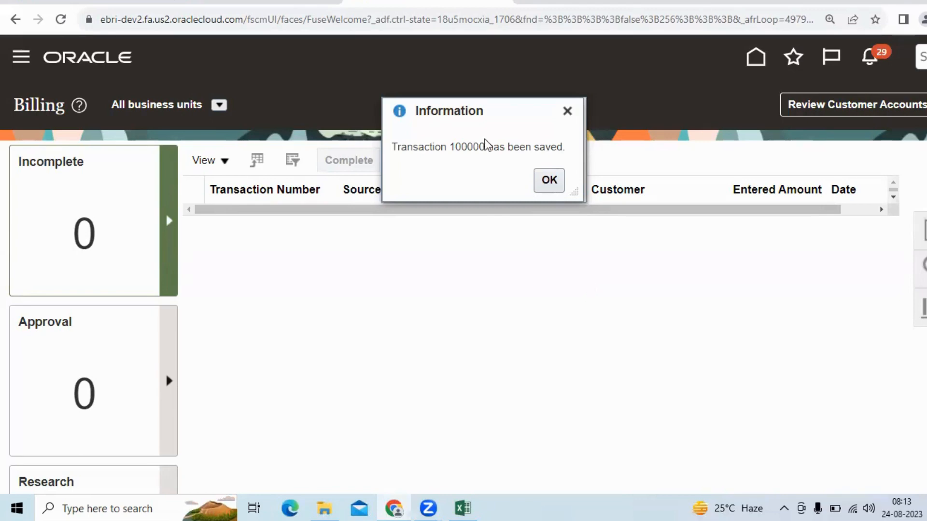
left_click(549, 180)
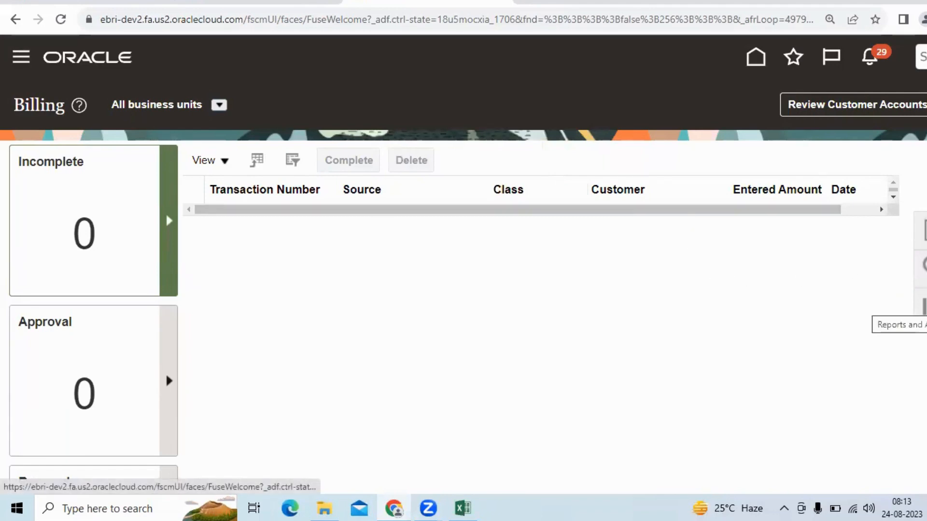
Browse the Shared Reports and Analytics folder for billing and check the details of the Transaction Detail Report.
left_click(923, 308)
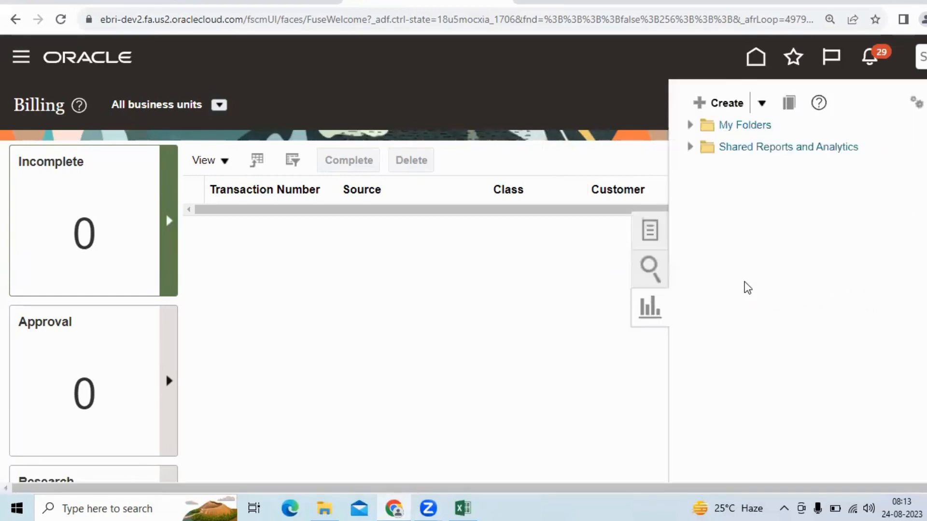
left_click(690, 146)
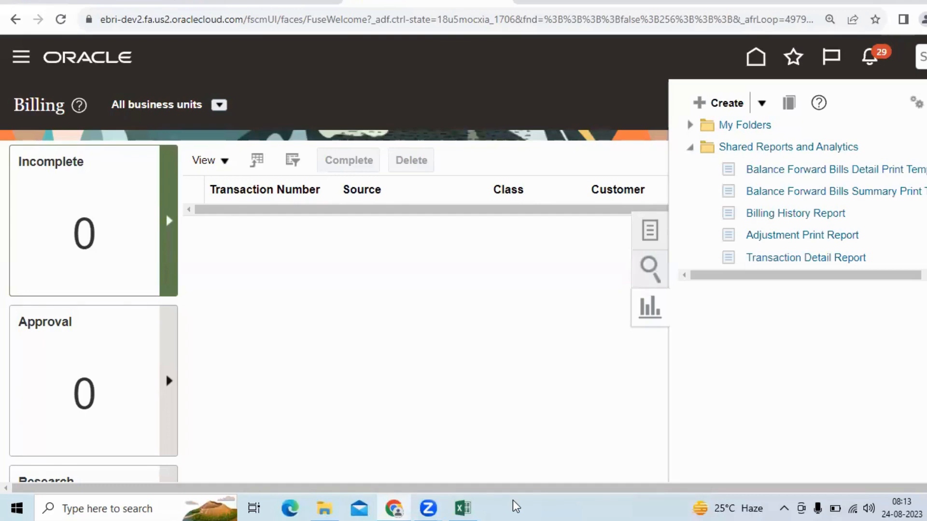
left_click(803, 257)
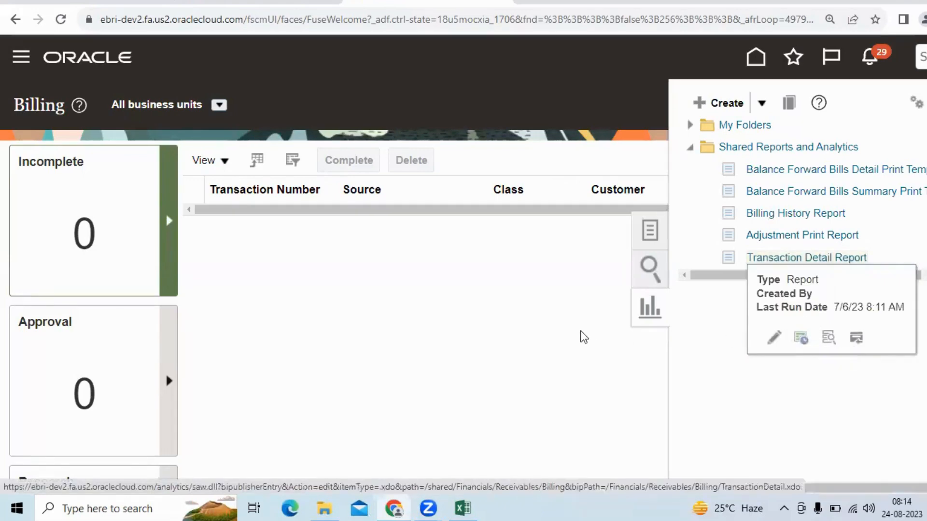
left_click(561, 333)
Search Manage Transactions for transaction date 8/24/23 and select the Sri Balaji Agencies invoice.
left_click(921, 230)
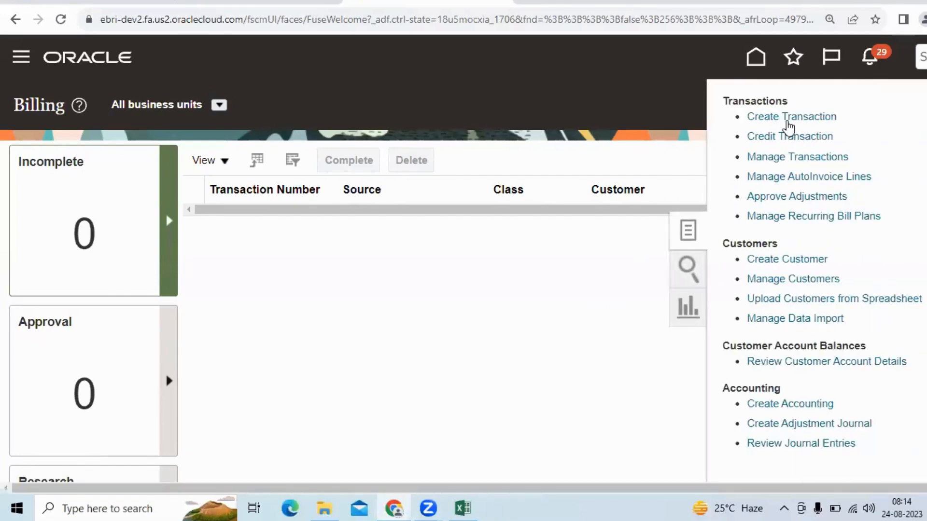
left_click(798, 158)
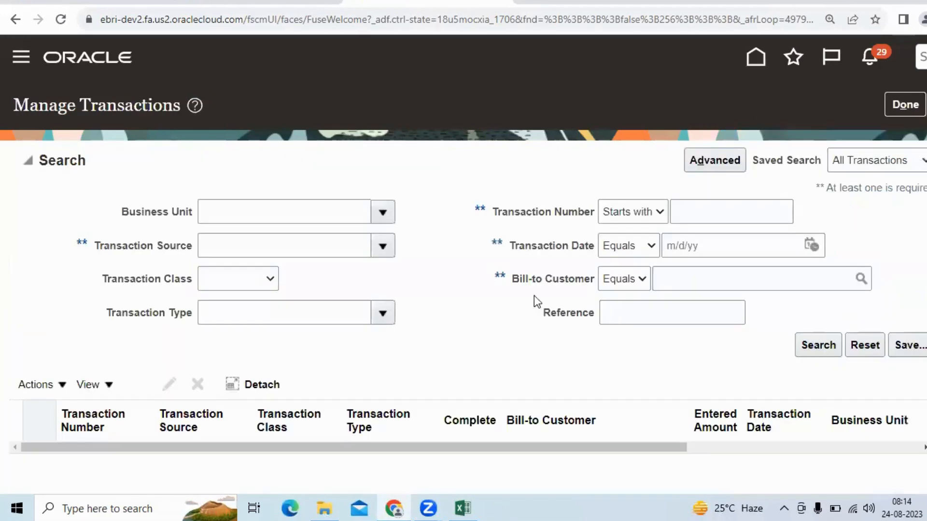
left_click(810, 245)
left_click(722, 406)
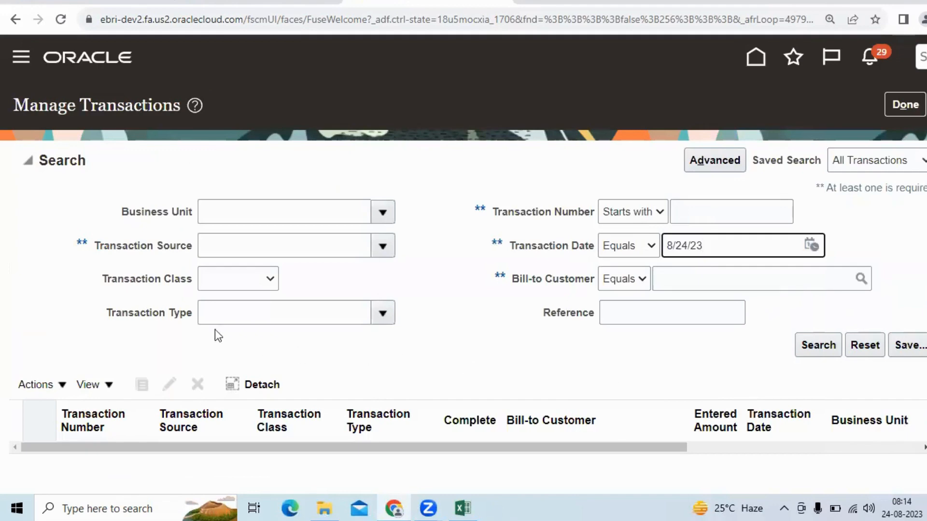
left_click(715, 211)
left_click(821, 348)
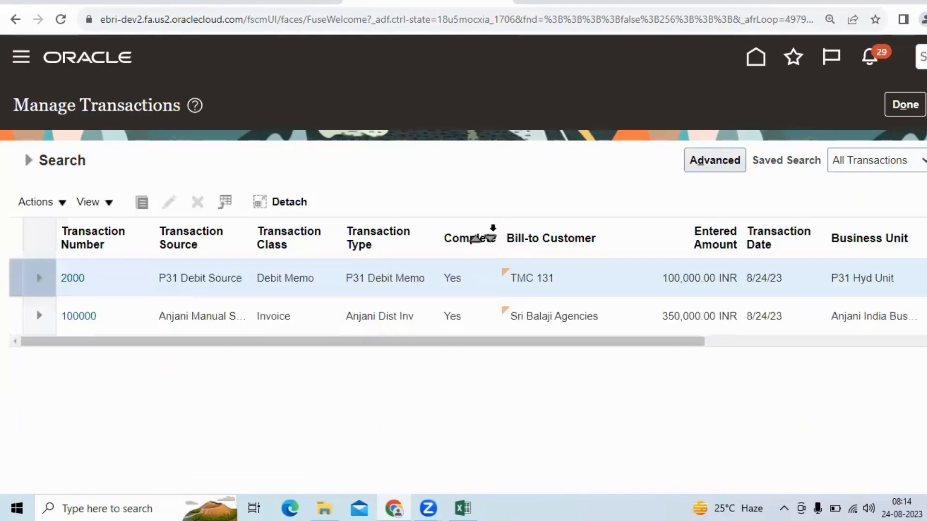
left_click(225, 315)
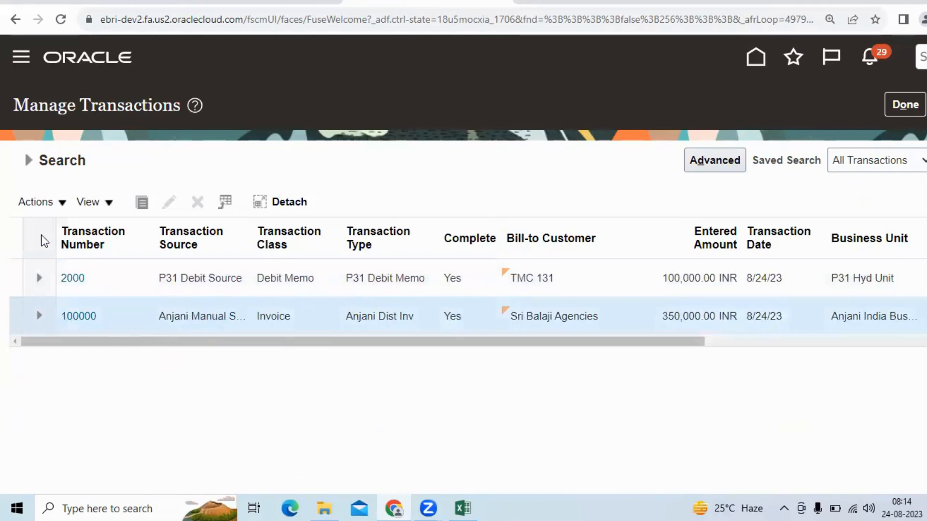
Review the selected invoice's transaction activities for all installments, expand the activity details, and close both the activities and Manage Transactions.
left_click(62, 204)
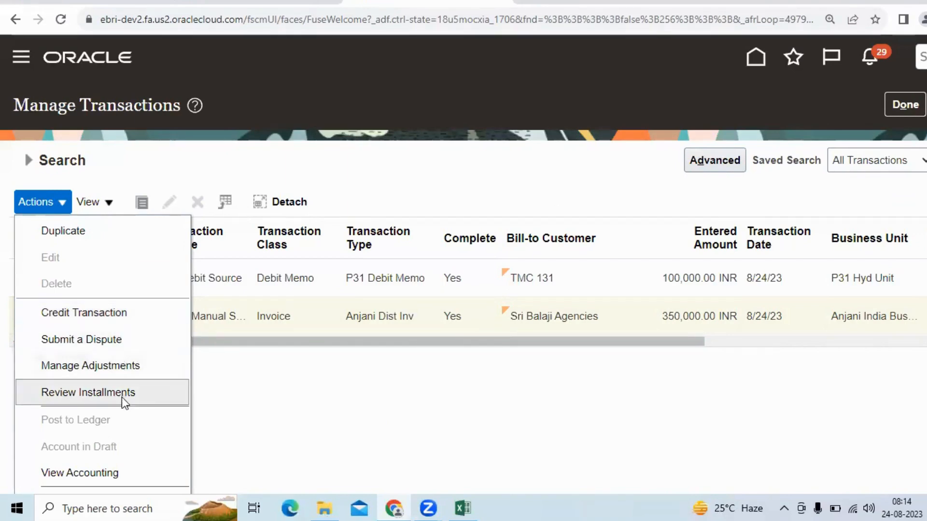
scroll(120, 398, "down", 3)
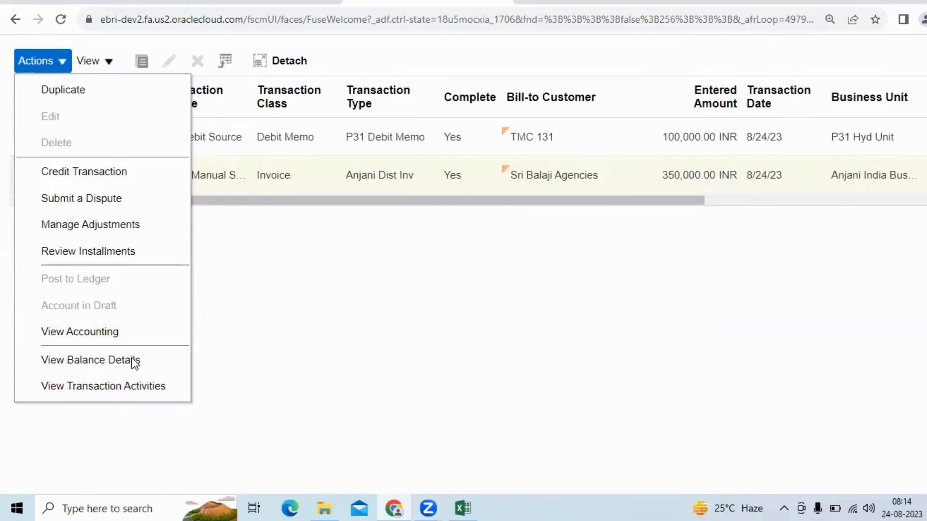
left_click(135, 390)
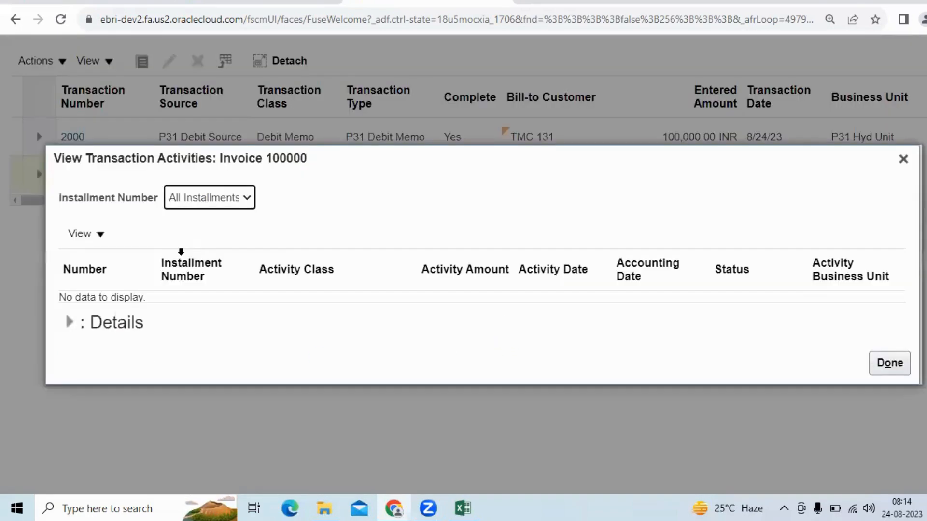
left_click(197, 200)
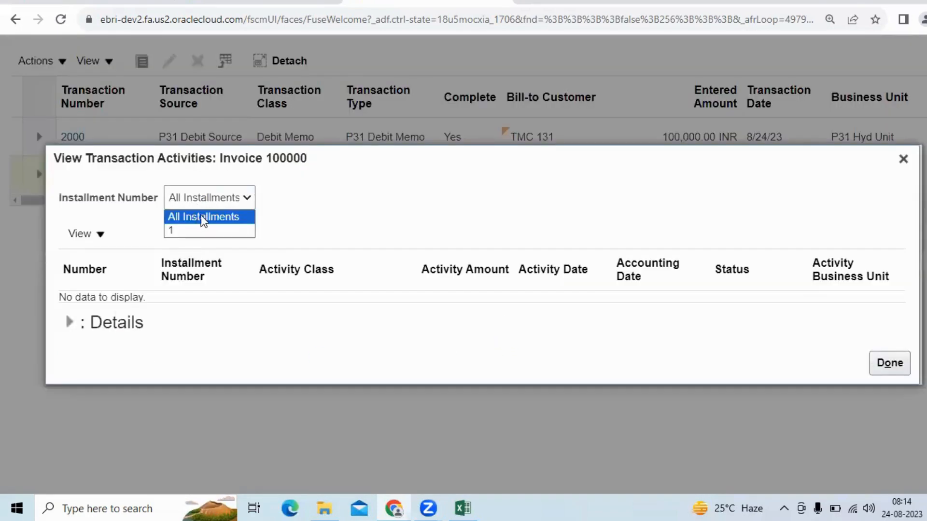
left_click(202, 215)
left_click(135, 329)
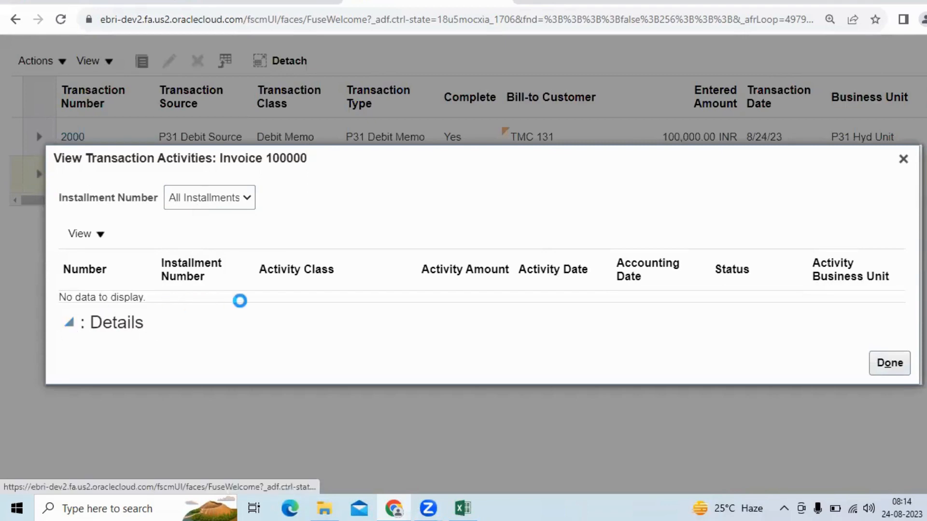
scroll(518, 347, "down", 3)
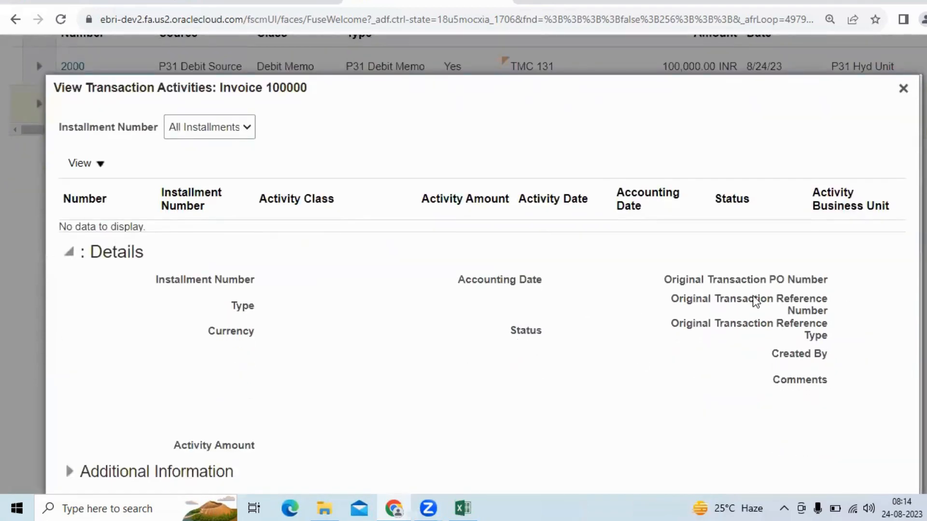
scroll(835, 260, "up", 3)
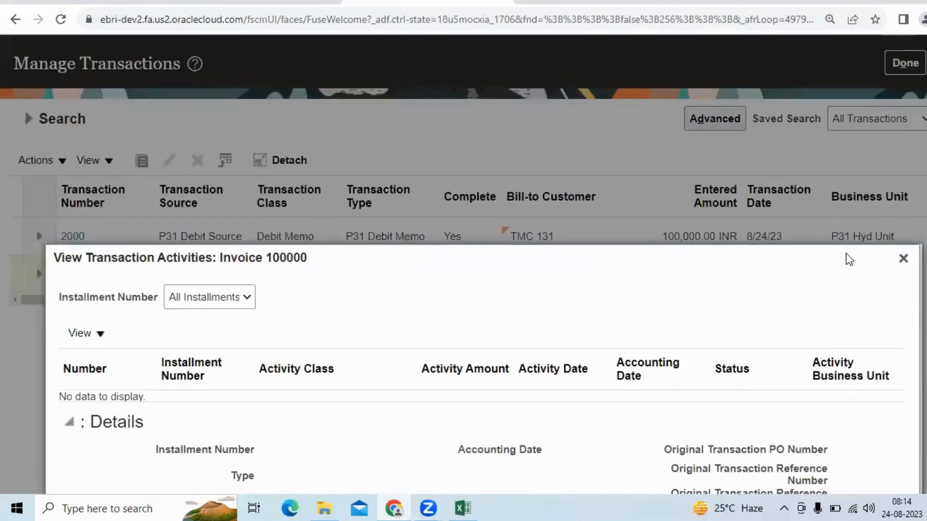
left_click(904, 261)
left_click_drag(690, 302, 517, 300)
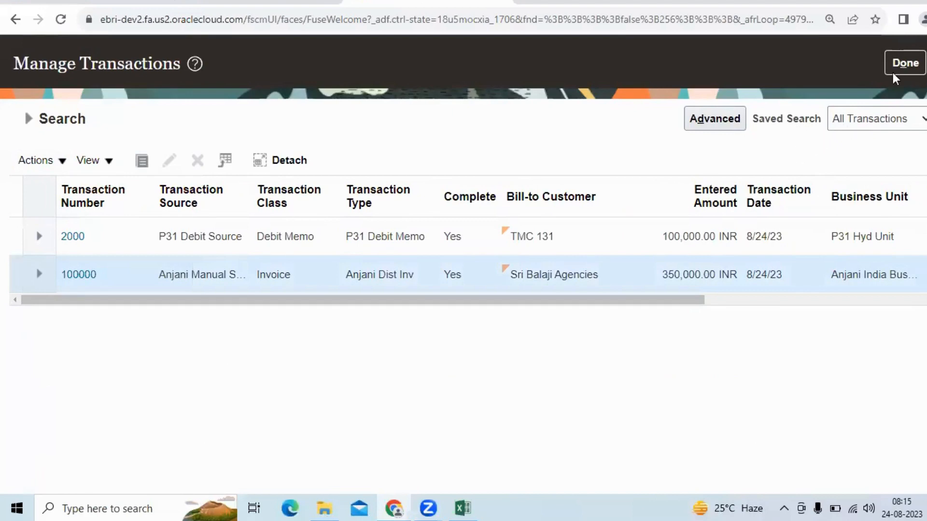
left_click(904, 64)
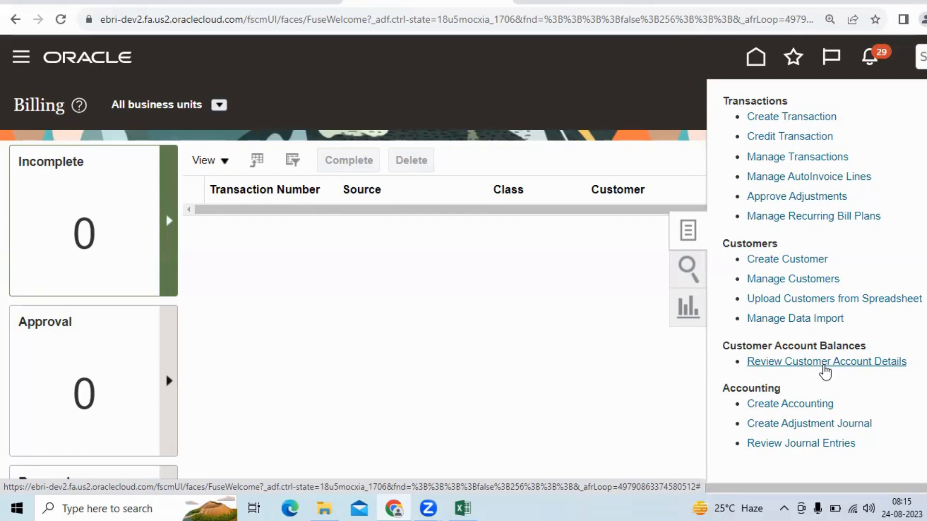
Search Review Customer Account Details for customers matching Sri%, and leave the page.
left_click(830, 363)
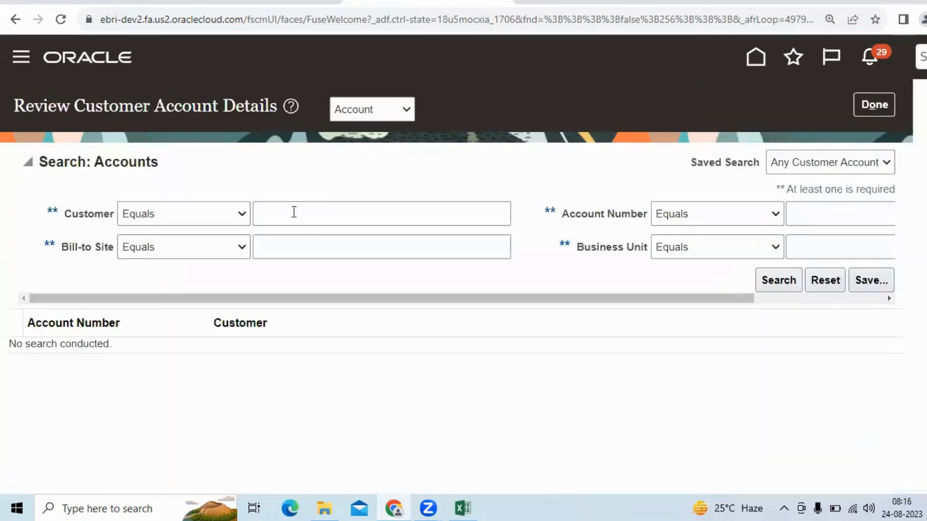
left_click(294, 213)
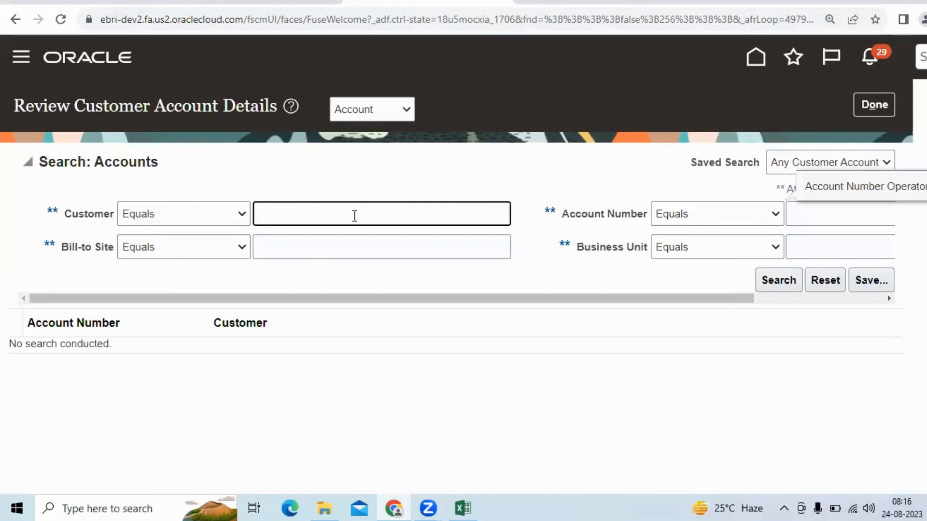
type("Sr")
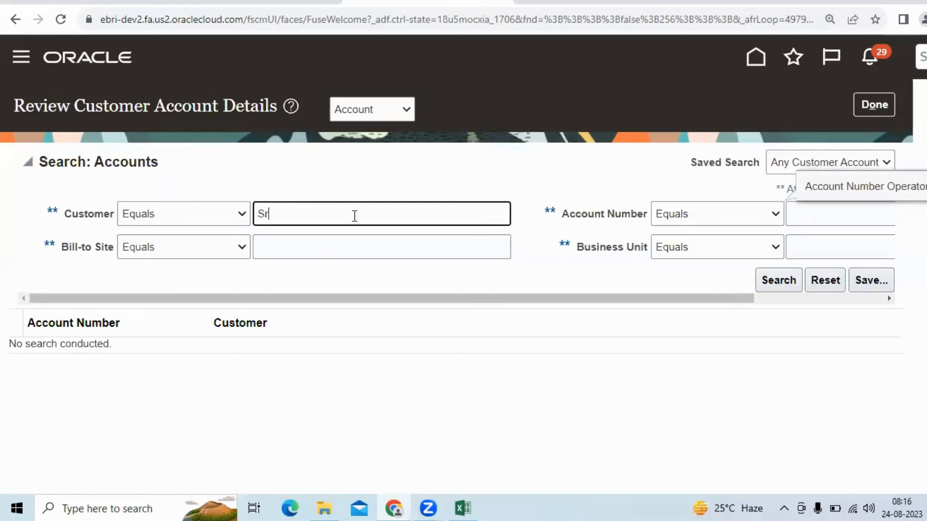
type("i%")
left_click(778, 281)
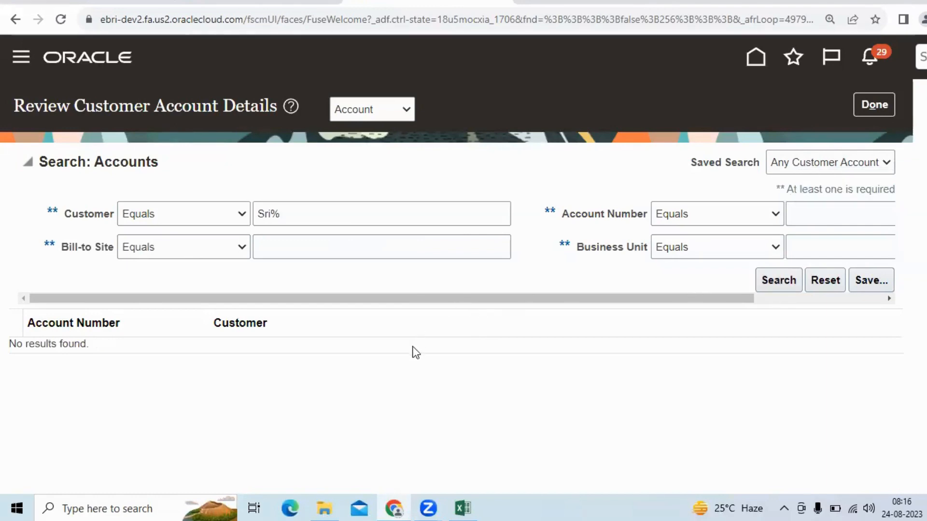
left_click(379, 108)
left_click(458, 157)
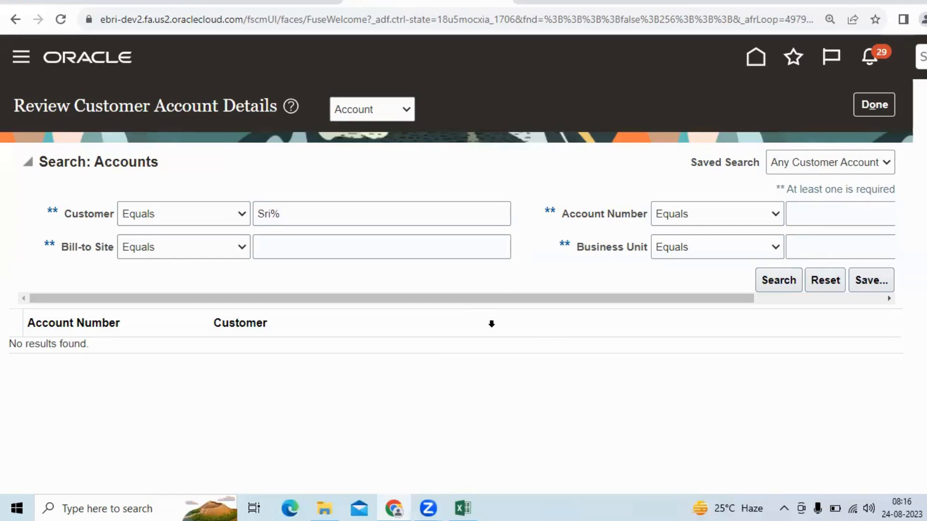
left_click(895, 109)
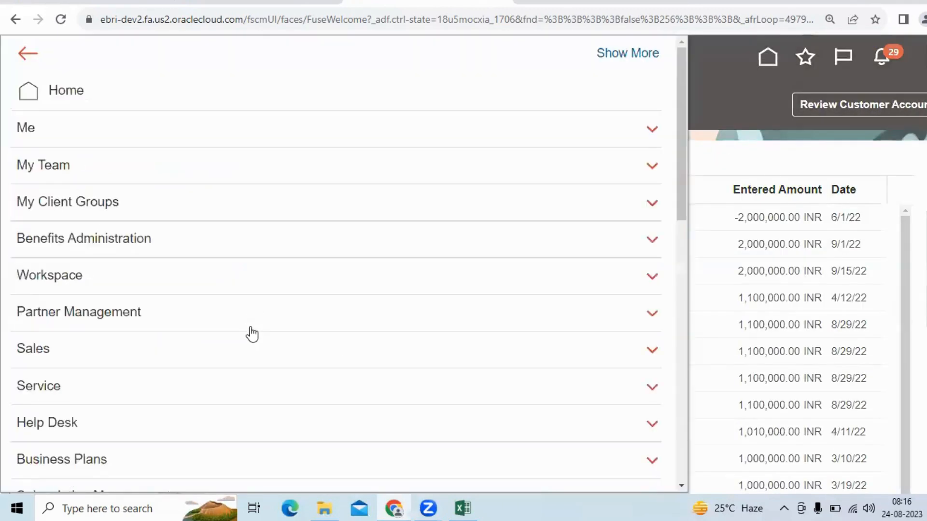
Open Scheduled Processes from the Tools group and start scheduling a new process.
scroll(250, 331, "down", 15)
left_click(63, 400)
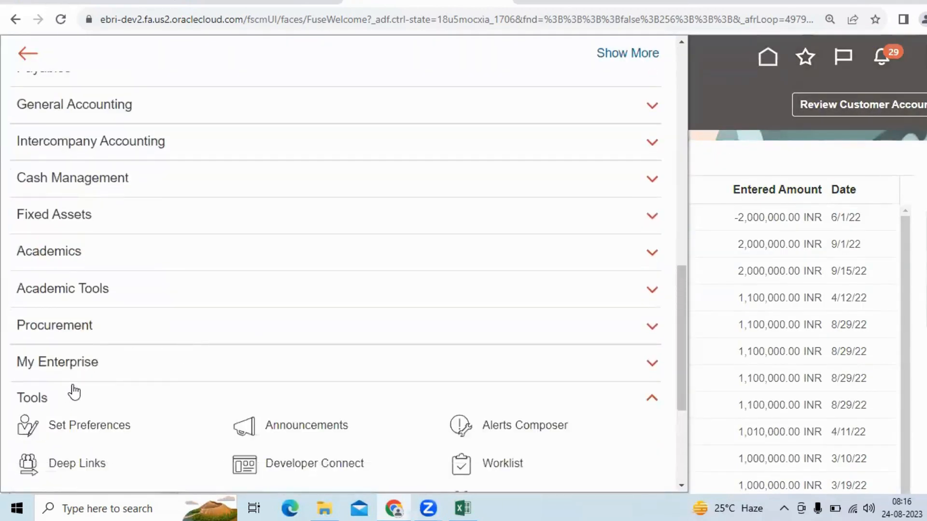
scroll(77, 379, "down", 5)
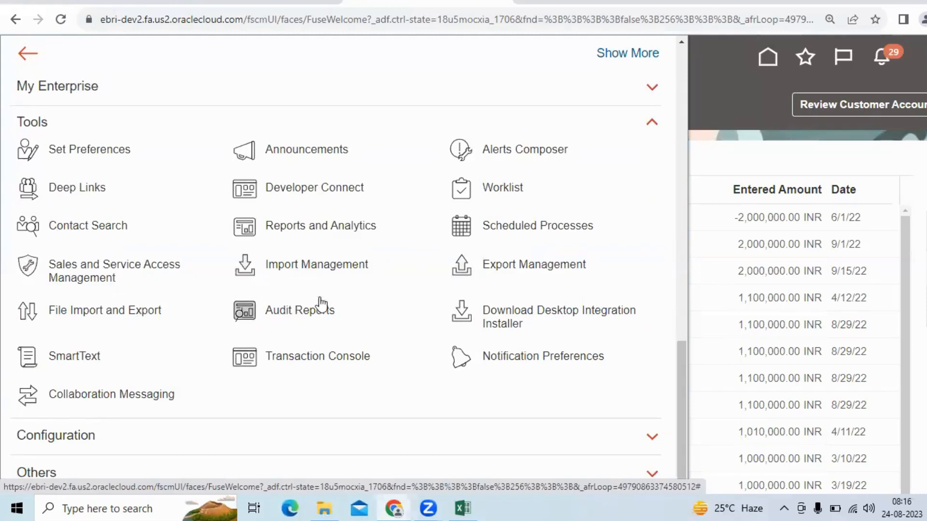
left_click(565, 238)
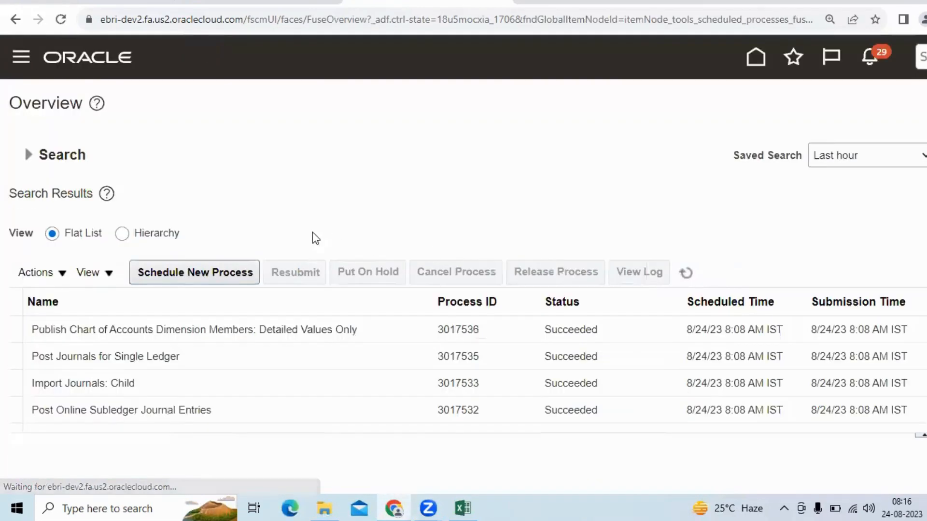
left_click(167, 274)
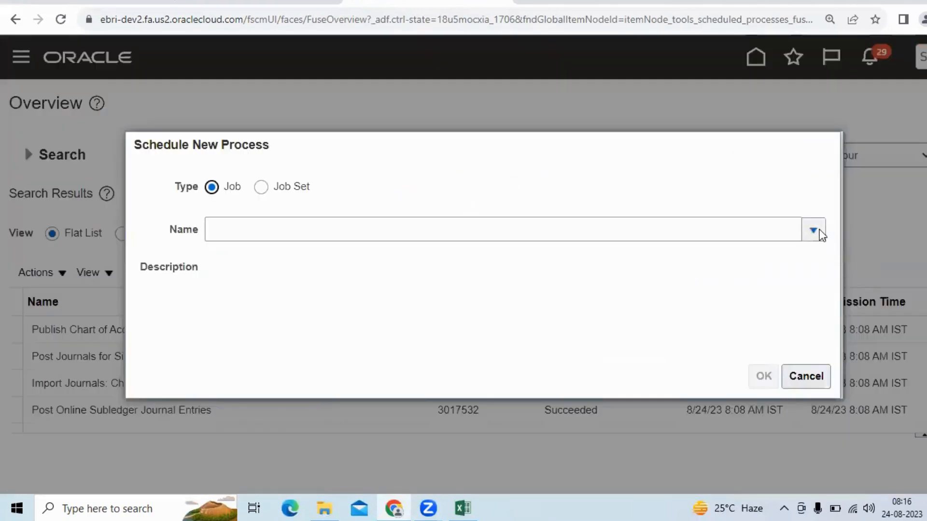
Search the job names for %Customer% and look through the matching processes for one that updates customer account summaries.
left_click(415, 227)
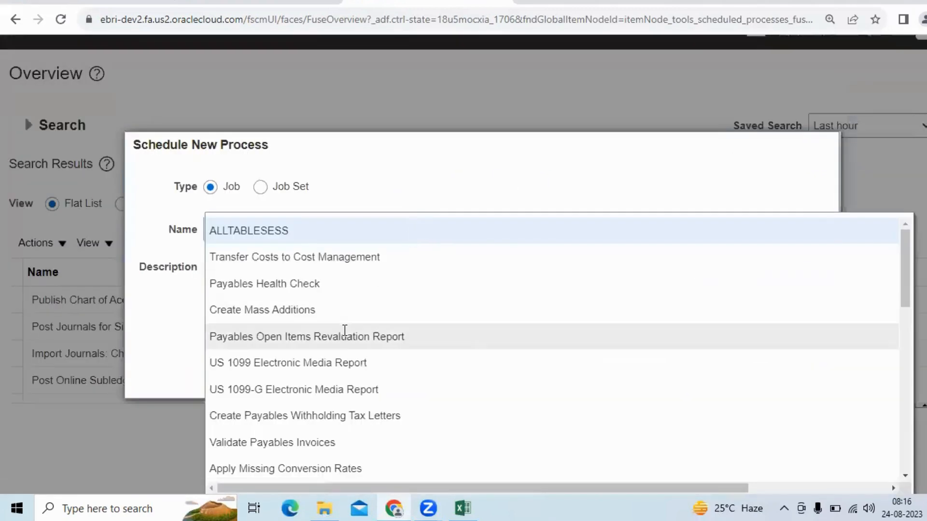
scroll(341, 335, "down", 5)
scroll(273, 341, "down", 5)
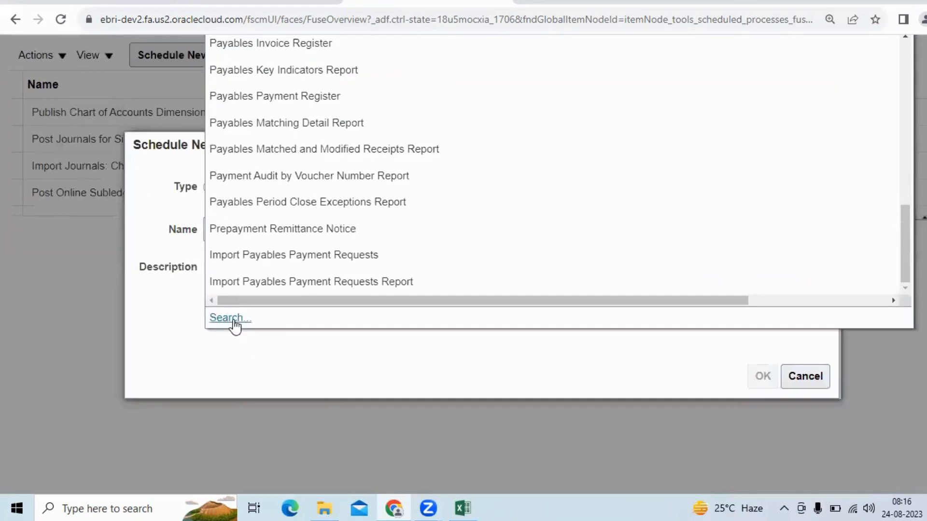
left_click(232, 318)
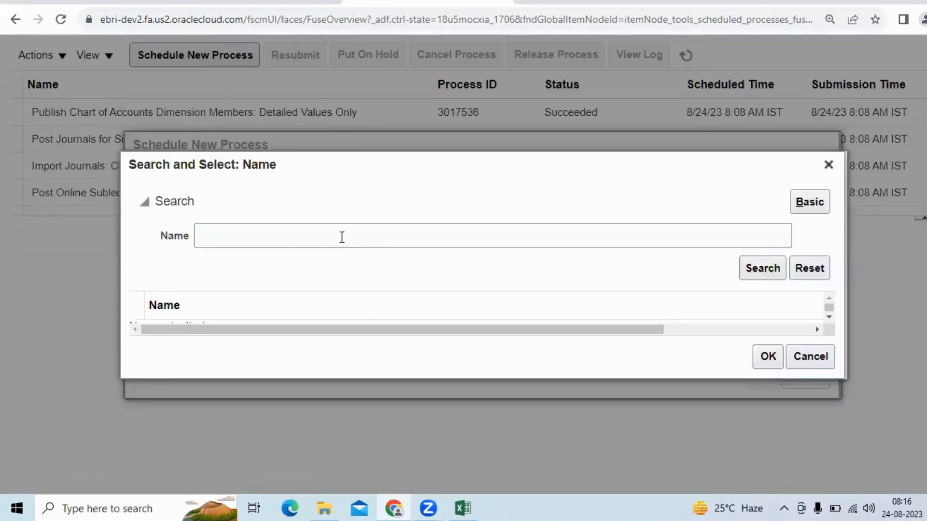
left_click(342, 237)
type("%")
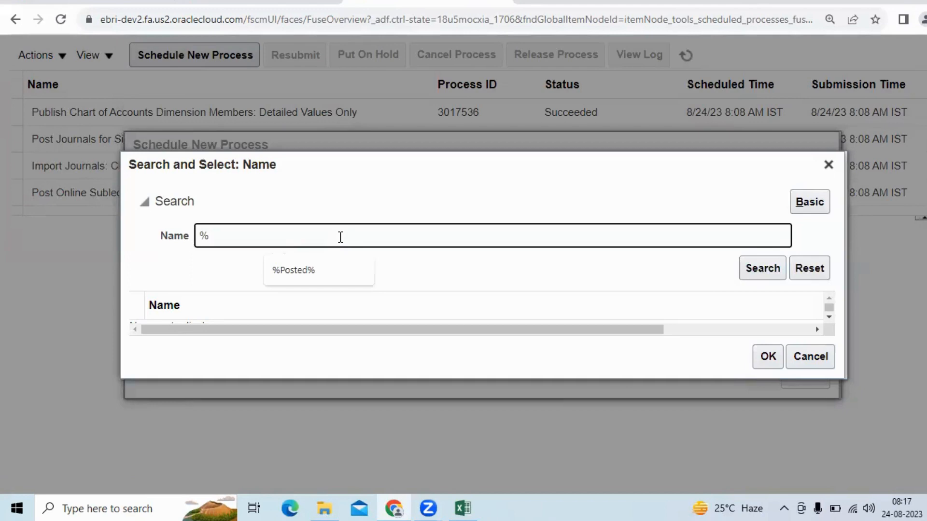
type("Customer%")
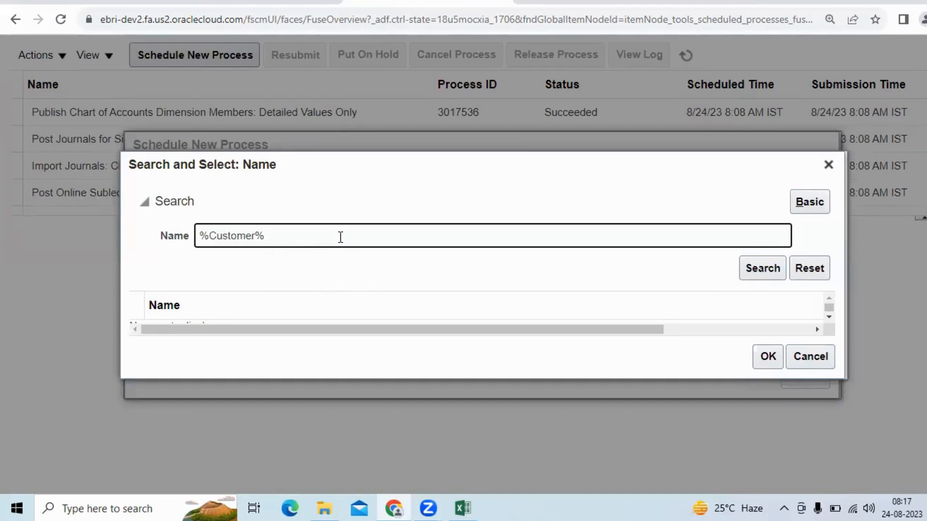
left_click(771, 272)
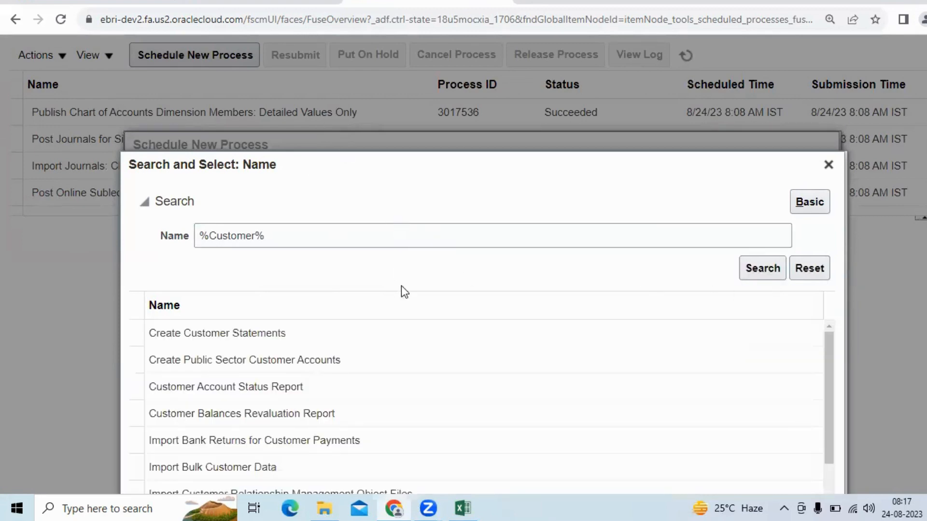
scroll(418, 283, "down", 3)
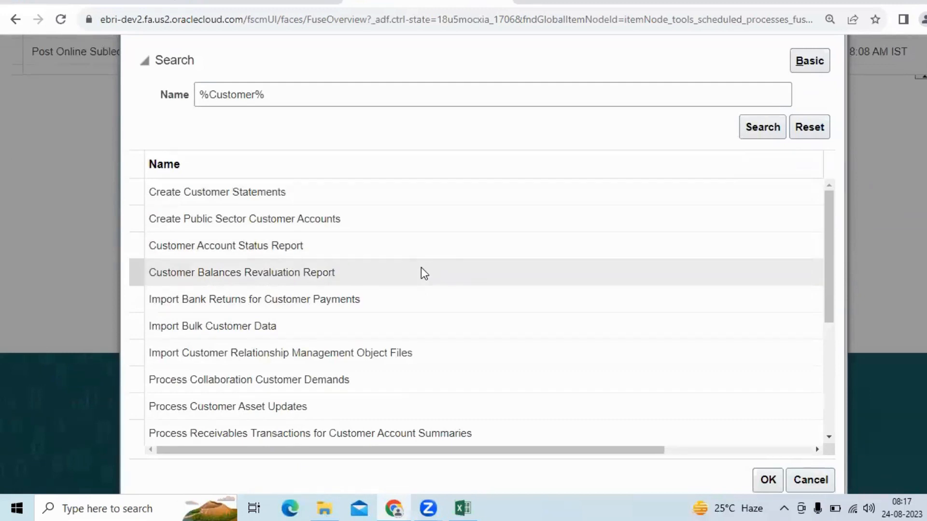
scroll(422, 270, "down", 4)
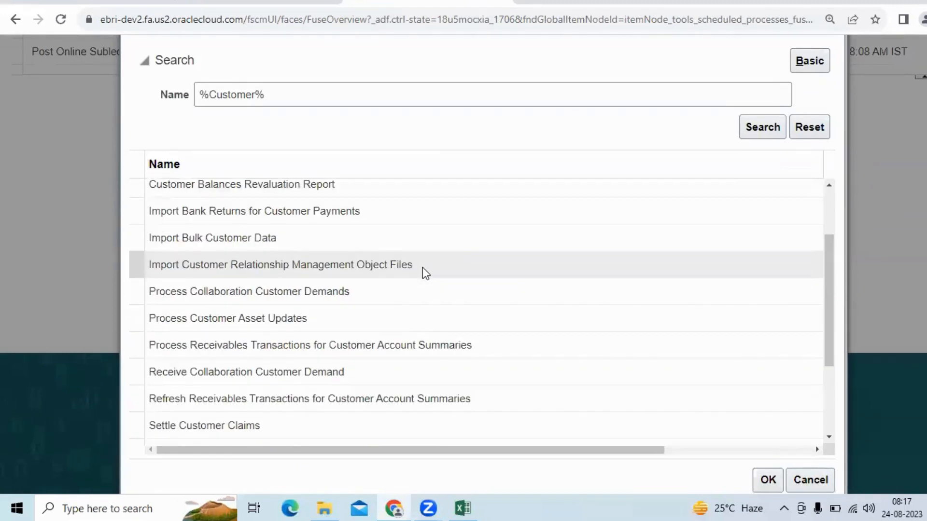
scroll(423, 267, "down", 2)
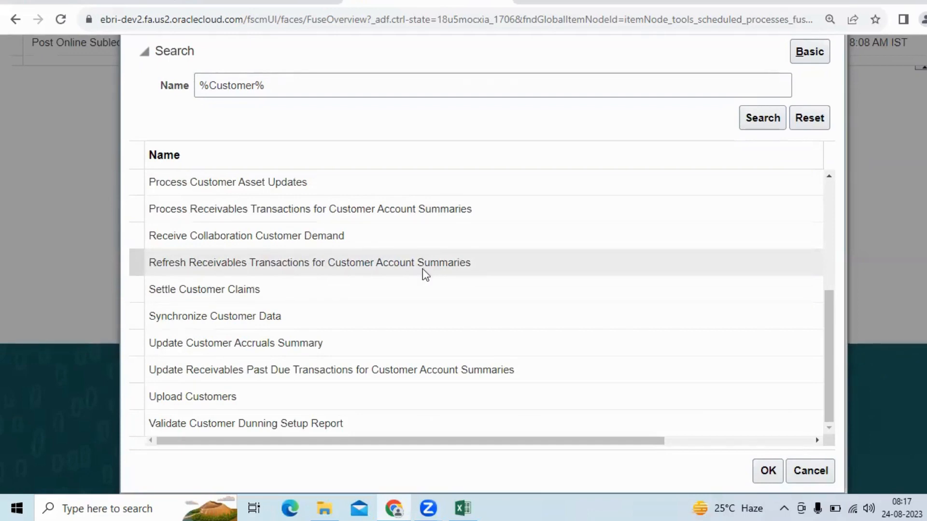
scroll(422, 268, "up", 15)
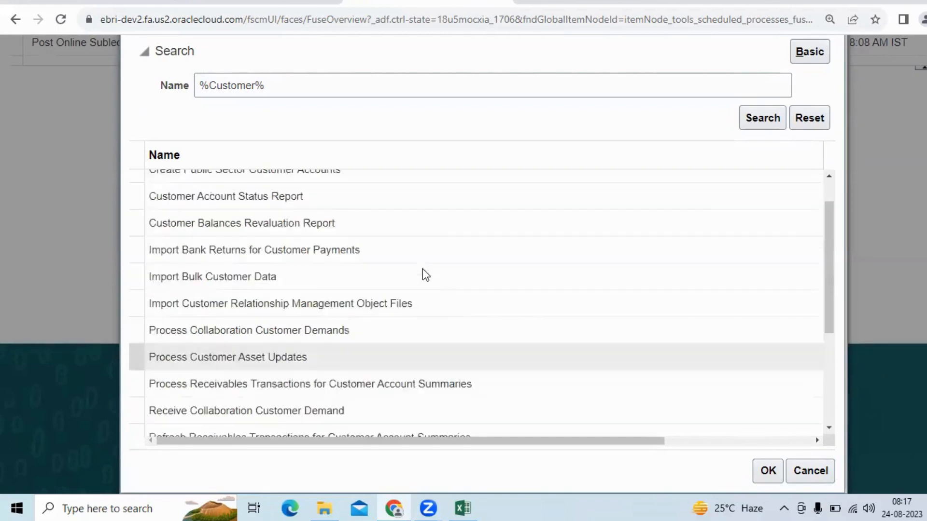
Search the job names for %update% and look through the matching processes for one that updates customer account details.
left_click_drag(269, 296, 209, 296)
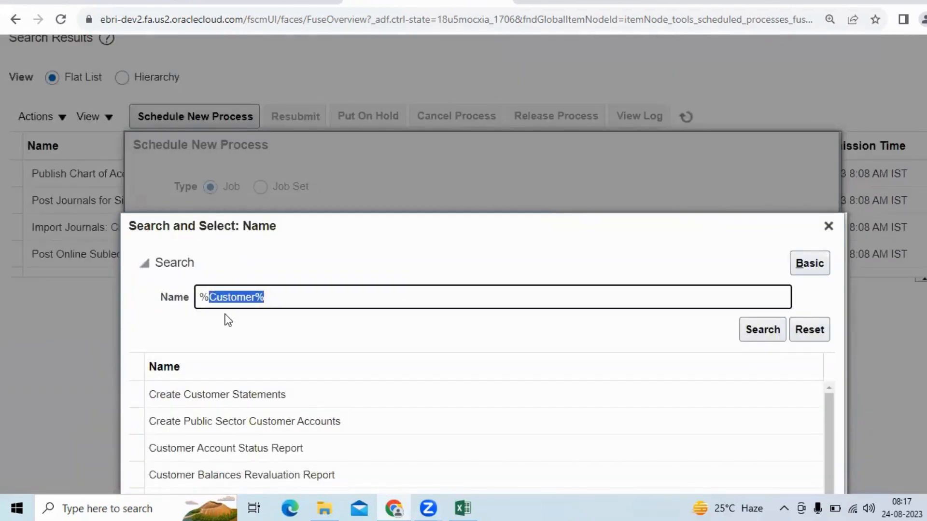
type("update%")
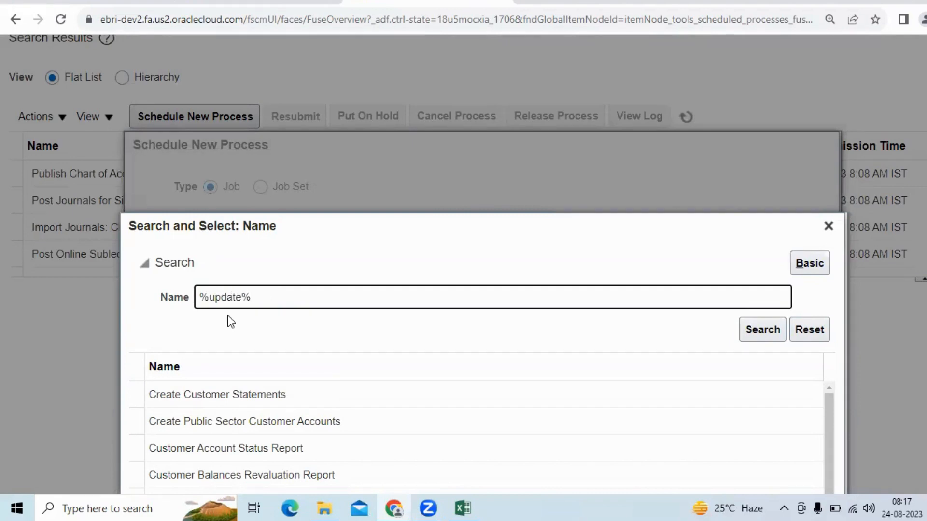
scroll(335, 333, "down", 1)
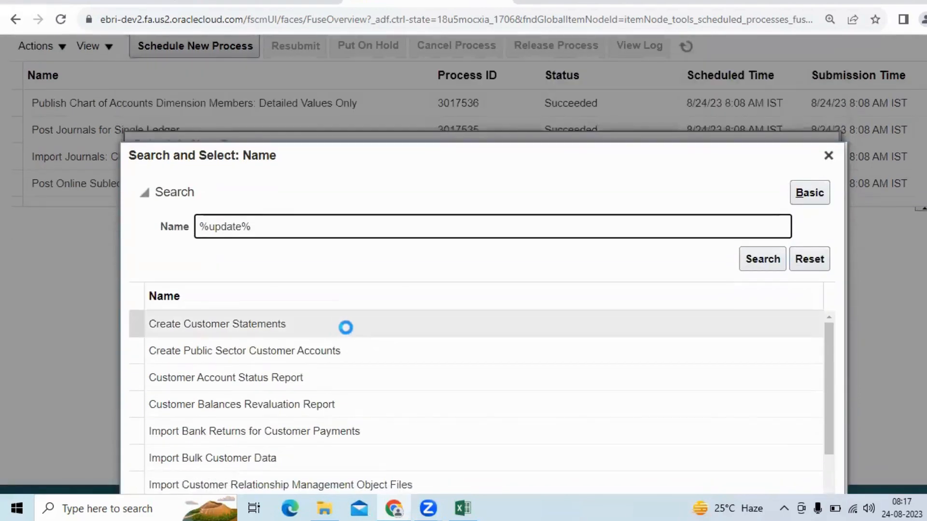
scroll(349, 309, "down", 1)
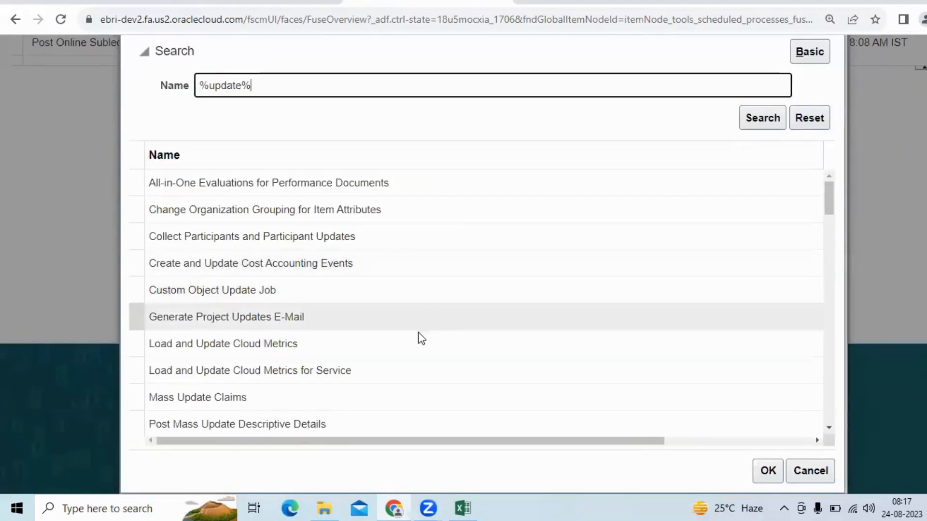
scroll(419, 335, "down", 5)
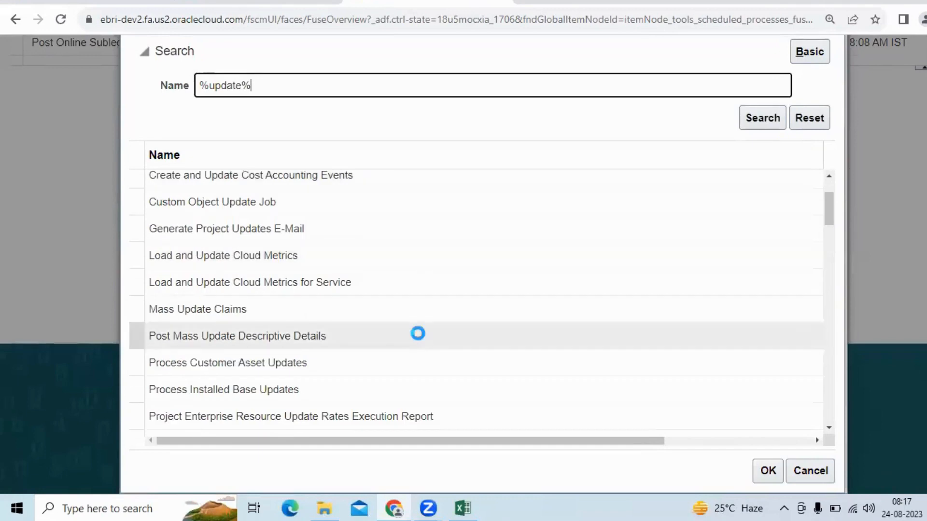
scroll(419, 336, "down", 2)
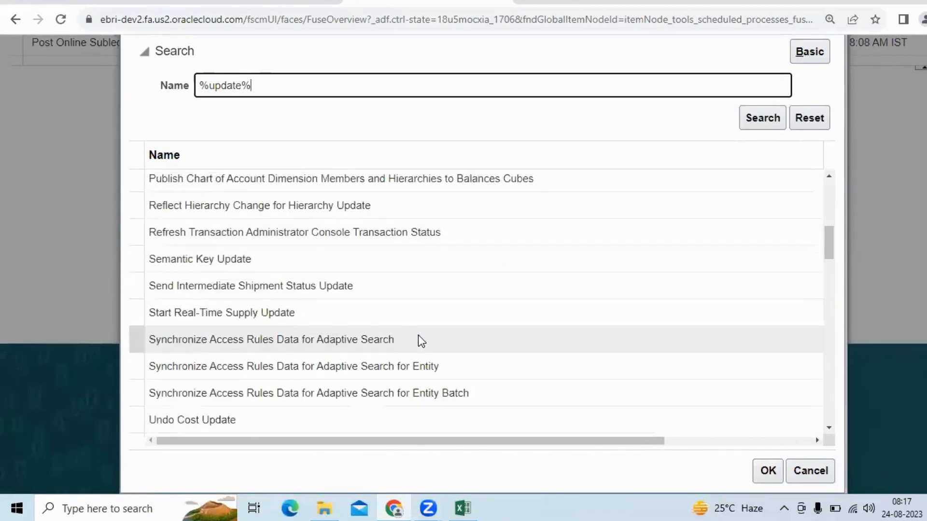
scroll(418, 337, "down", 2)
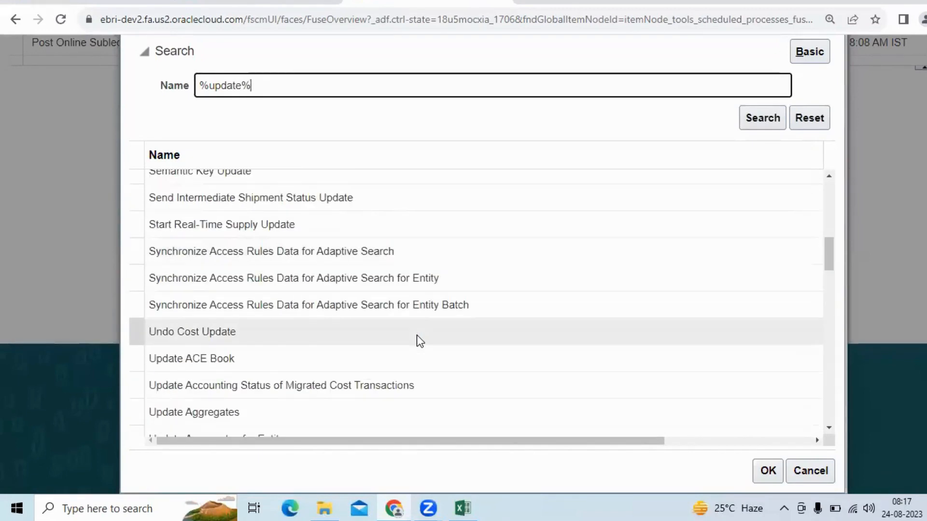
scroll(417, 336, "down", 2)
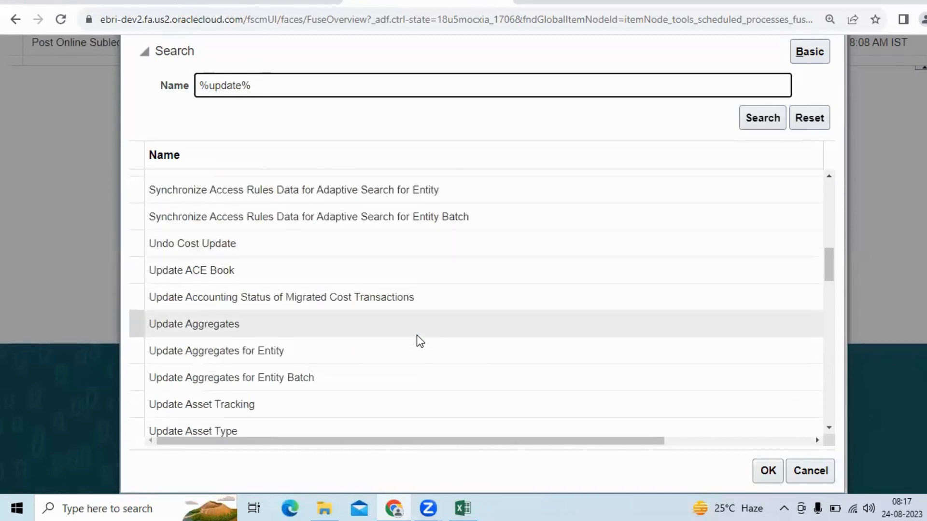
scroll(417, 336, "down", 2)
scroll(417, 337, "down", 4)
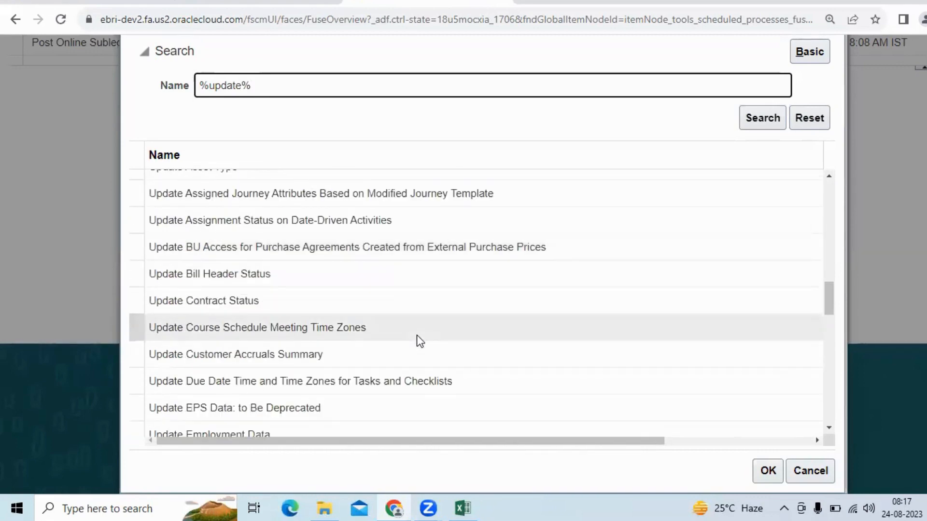
scroll(416, 335, "down", 2)
scroll(405, 321, "down", 6)
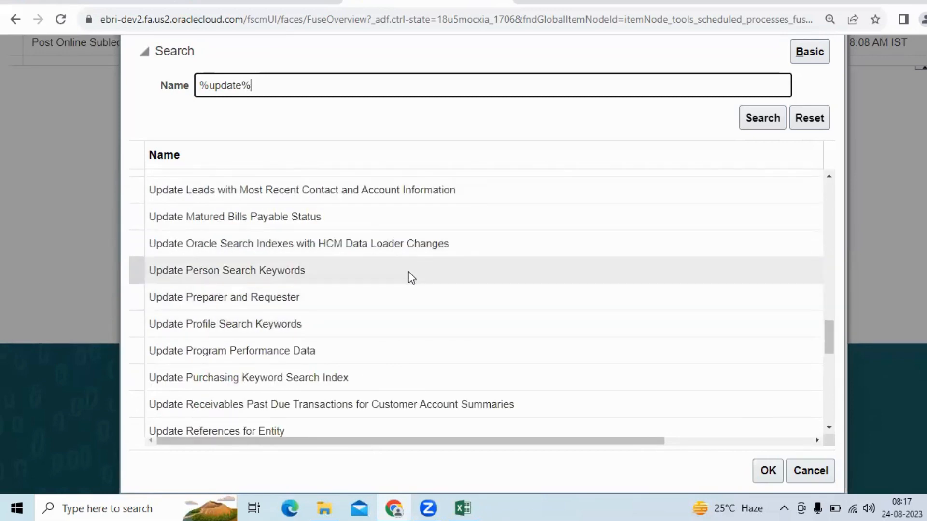
scroll(409, 277, "down", 3)
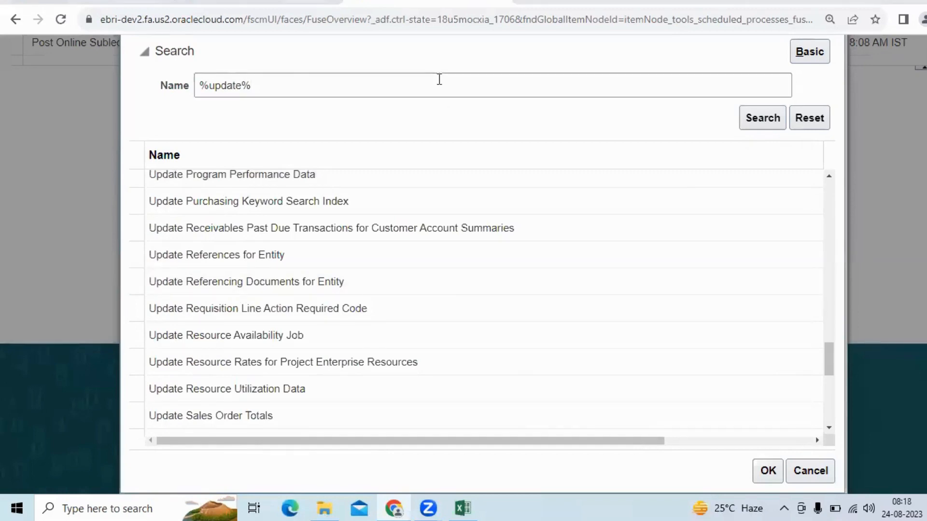
scroll(379, 282, "down", 3)
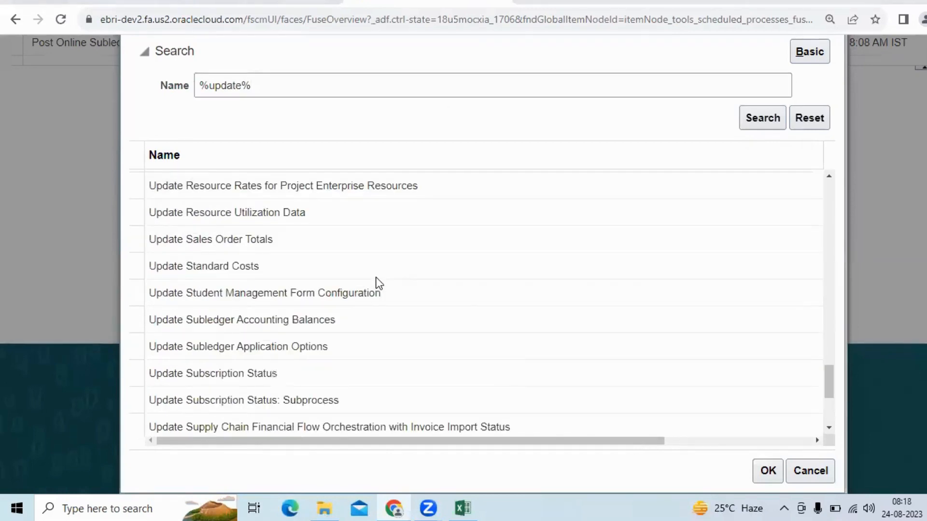
scroll(379, 283, "down", 3)
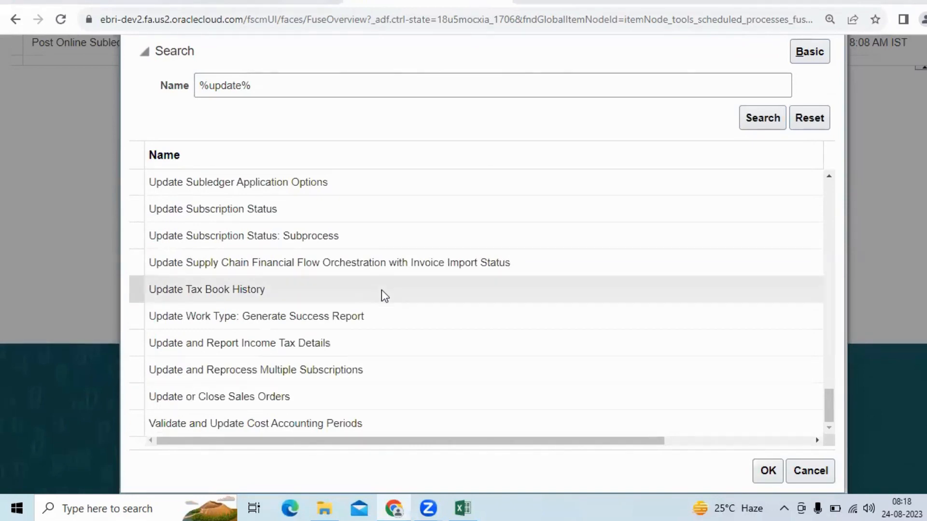
scroll(381, 290, "up", 20)
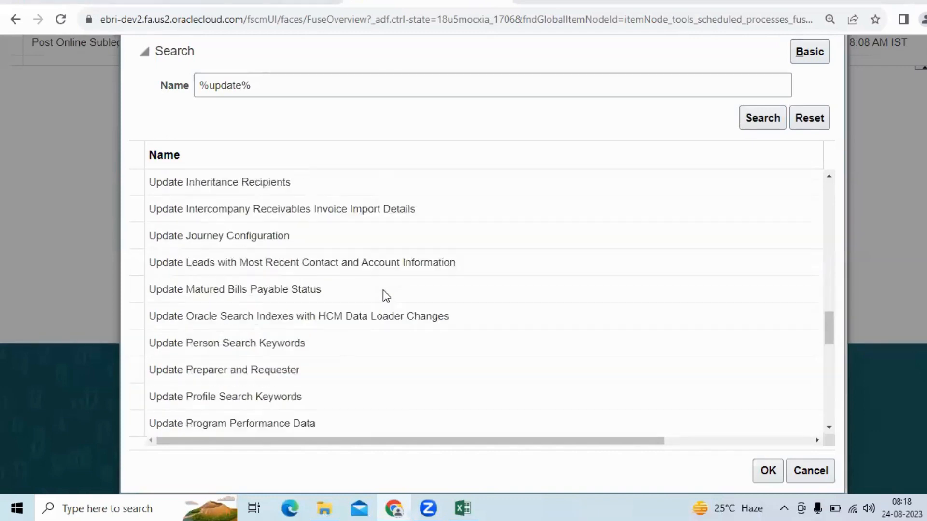
Search the job names for %Account% and look through the matching processes for one covering customer account summaries.
left_click_drag(262, 87, 184, 89)
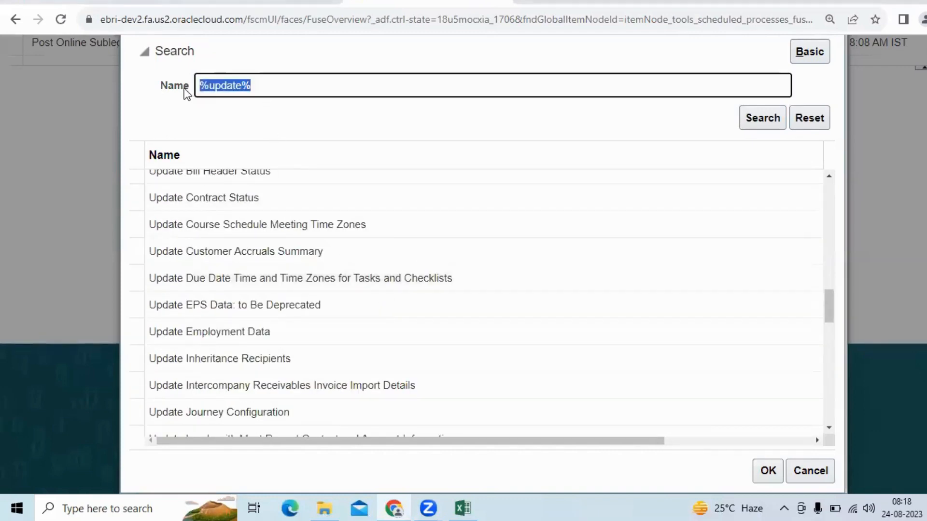
type("%Acco")
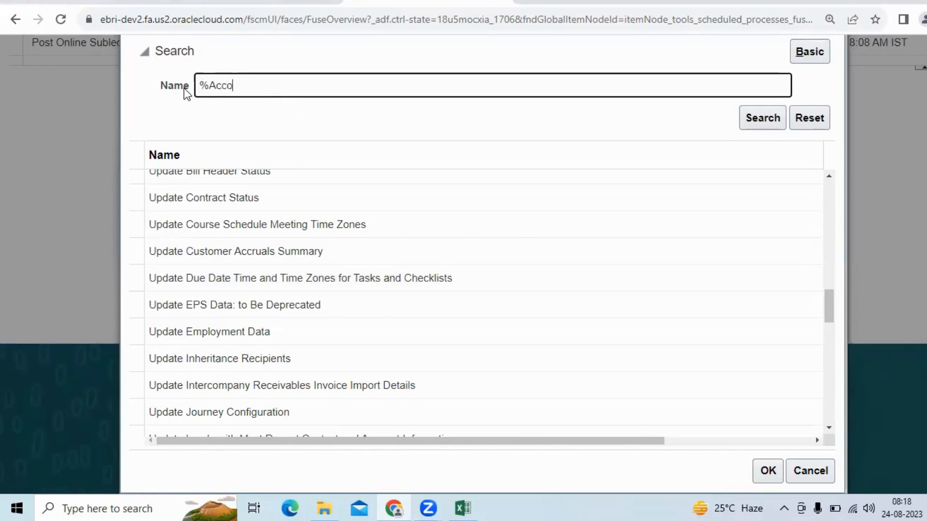
type("unt%")
key("Return")
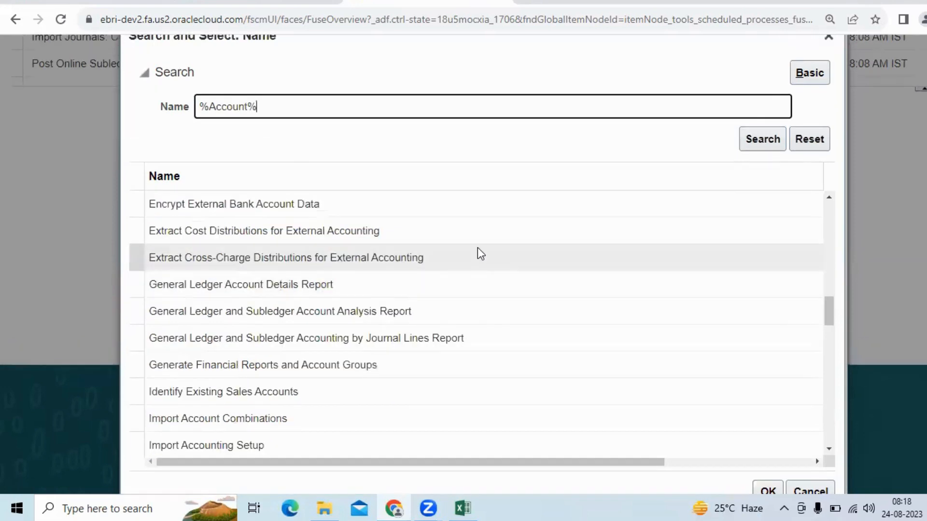
scroll(473, 271, "down", 2)
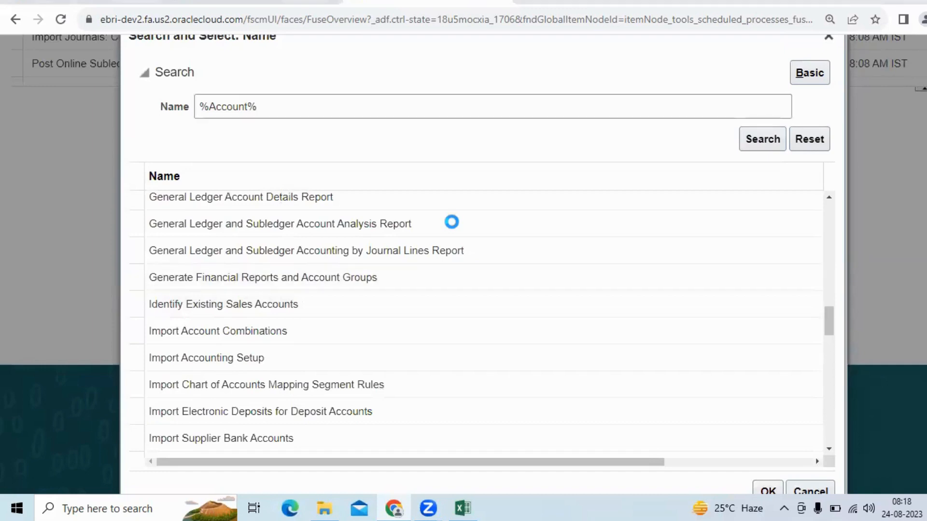
scroll(499, 282, "down", 5)
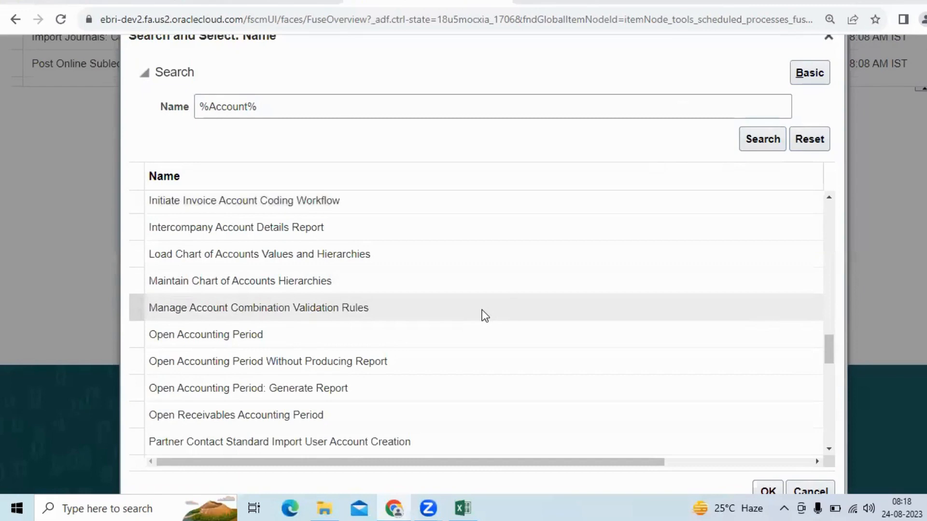
scroll(482, 310, "down", 2)
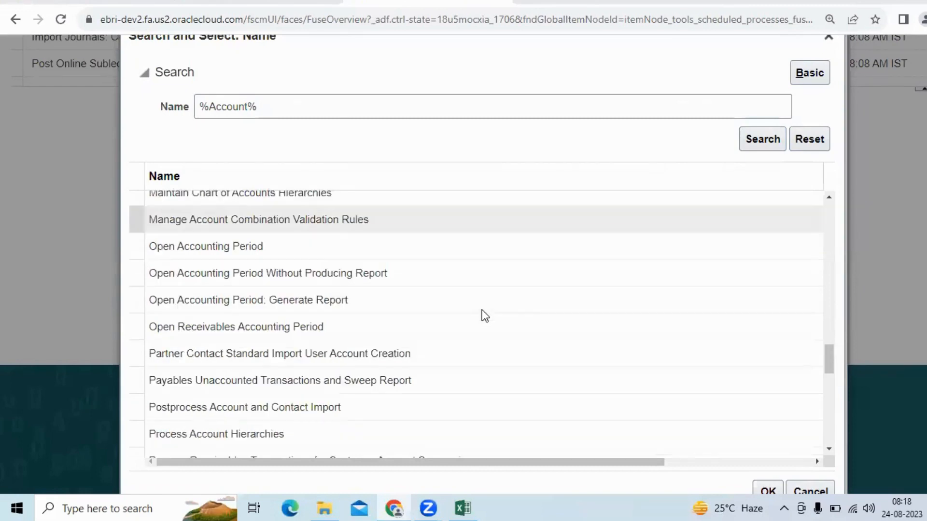
scroll(482, 310, "down", 2)
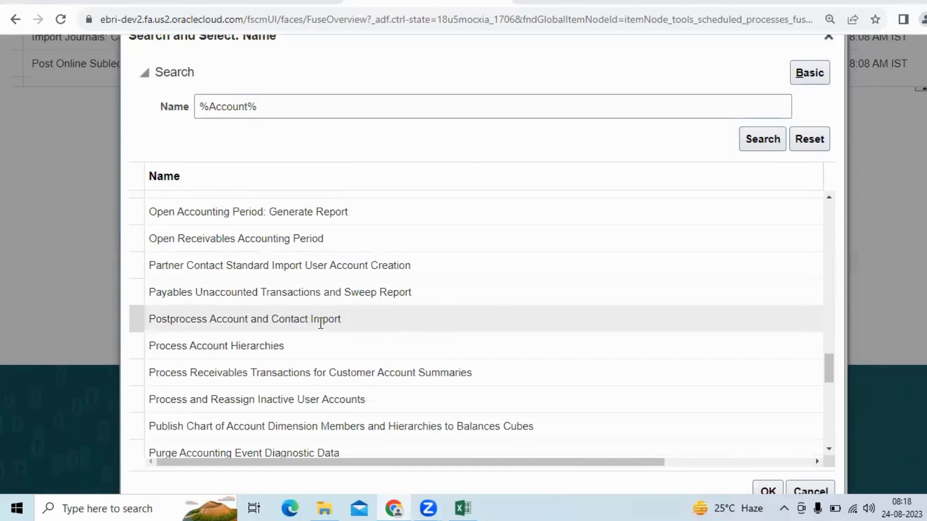
scroll(322, 324, "down", 5)
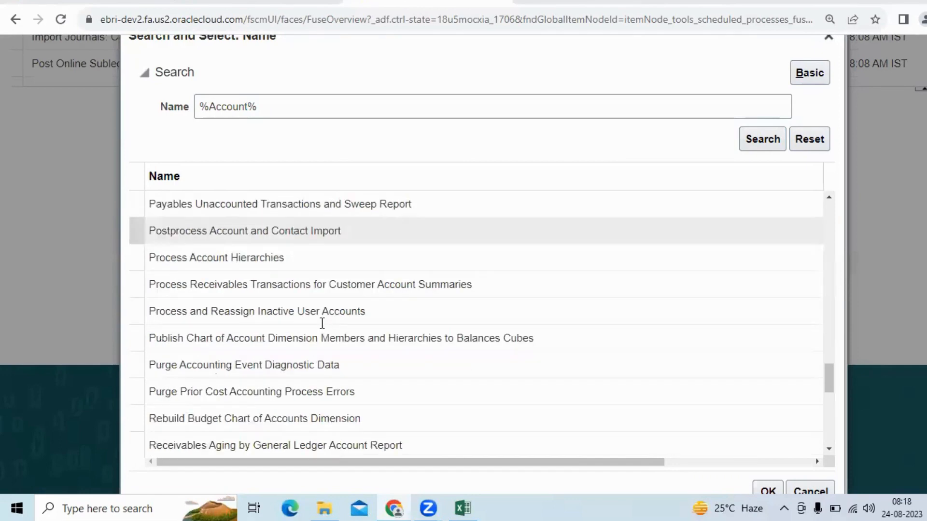
scroll(322, 324, "down", 3)
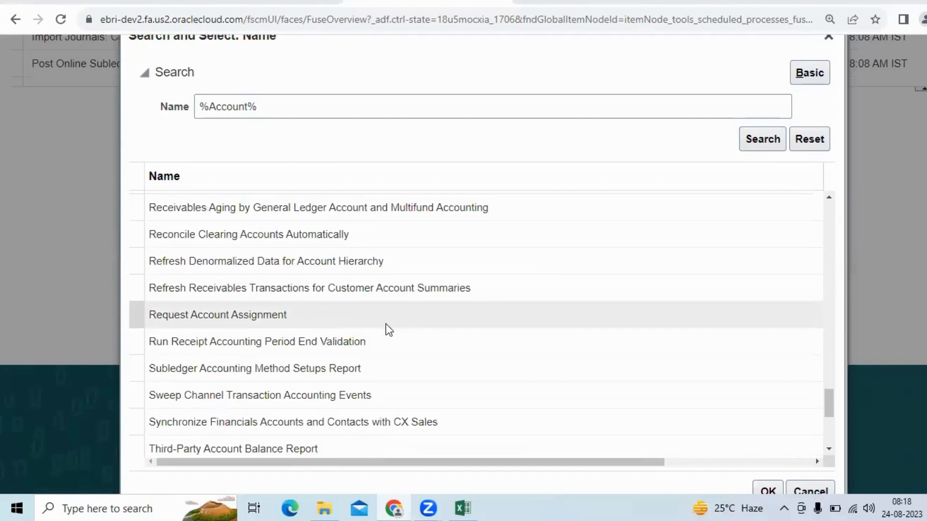
scroll(386, 325, "down", 3)
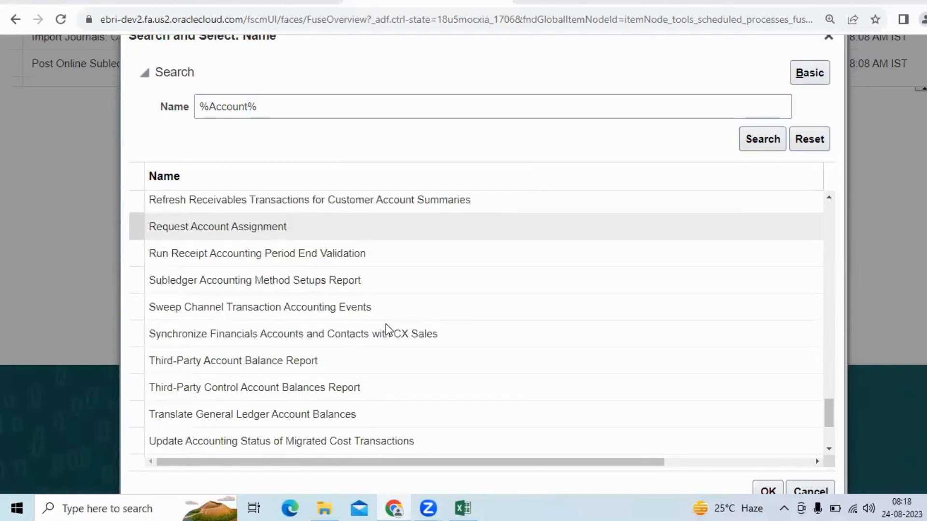
scroll(387, 324, "down", 4)
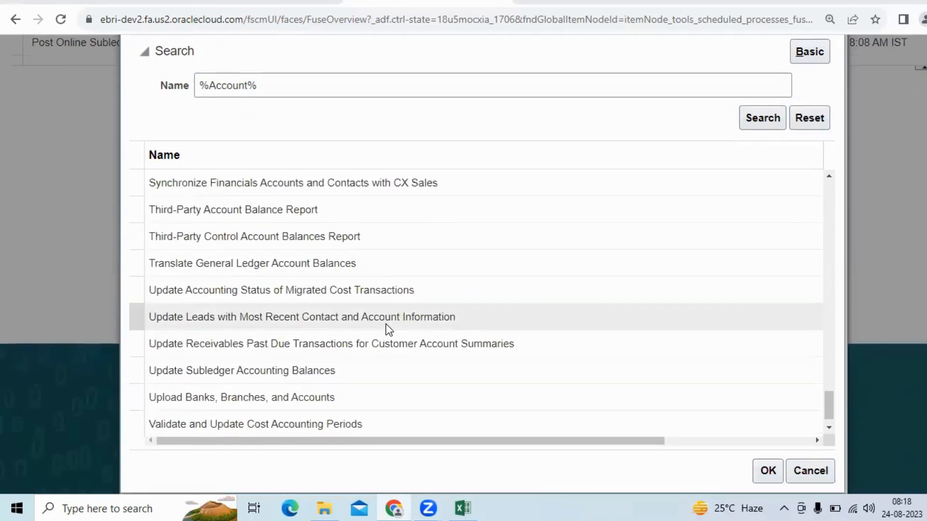
scroll(386, 323, "up", 5)
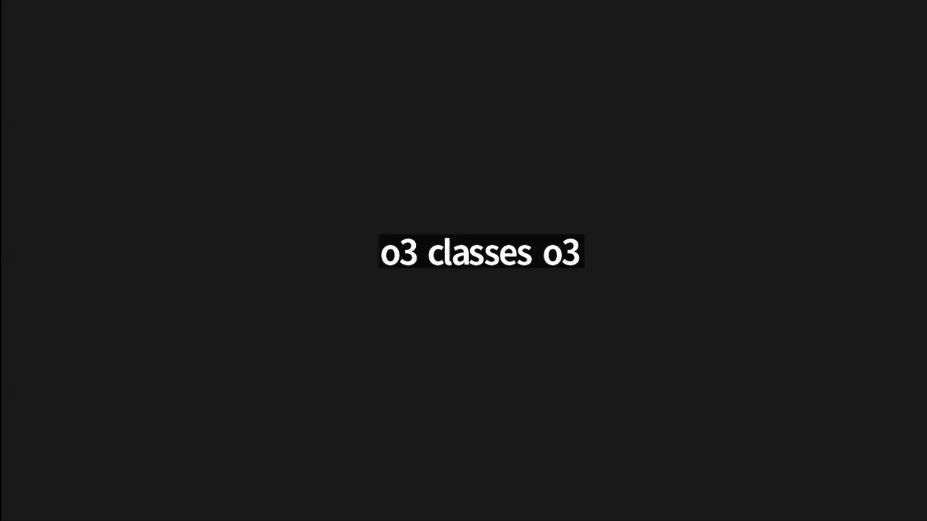
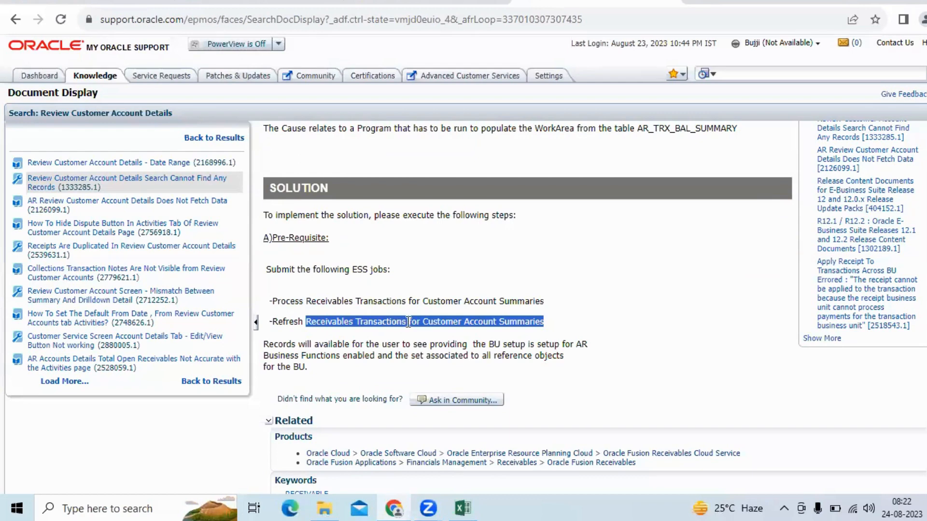
Switch from the My Oracle Support document back to Oracle Fusion, open Scheduled Processes and start scheduling a new process.
left_click(406, 3)
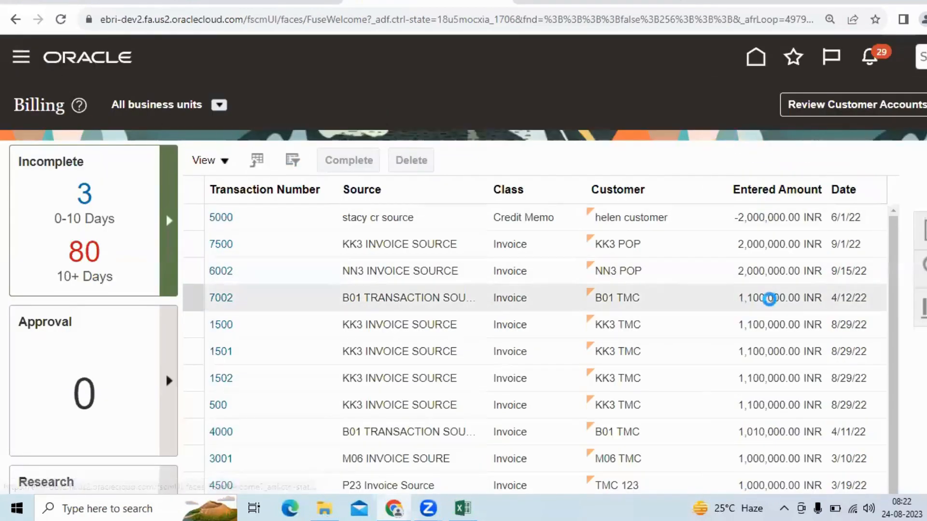
left_click(21, 57)
scroll(134, 318, "down", 13)
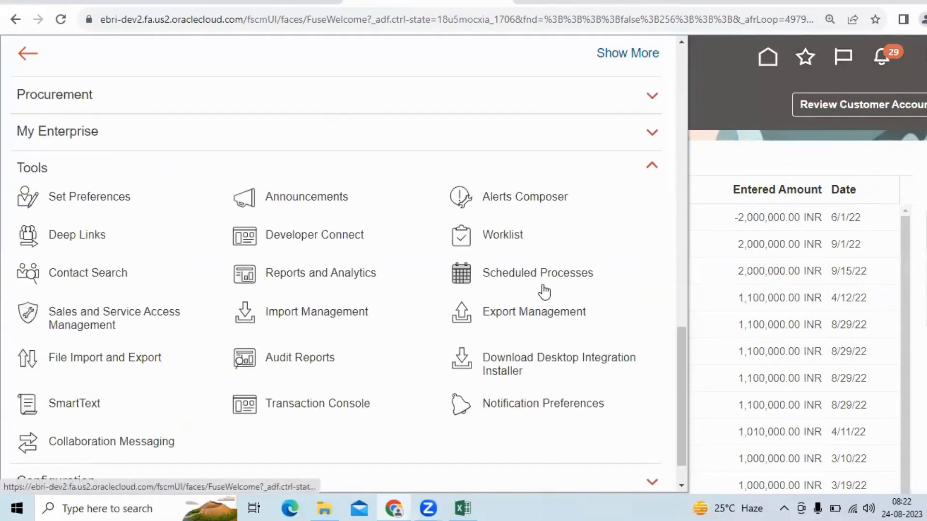
left_click(534, 354)
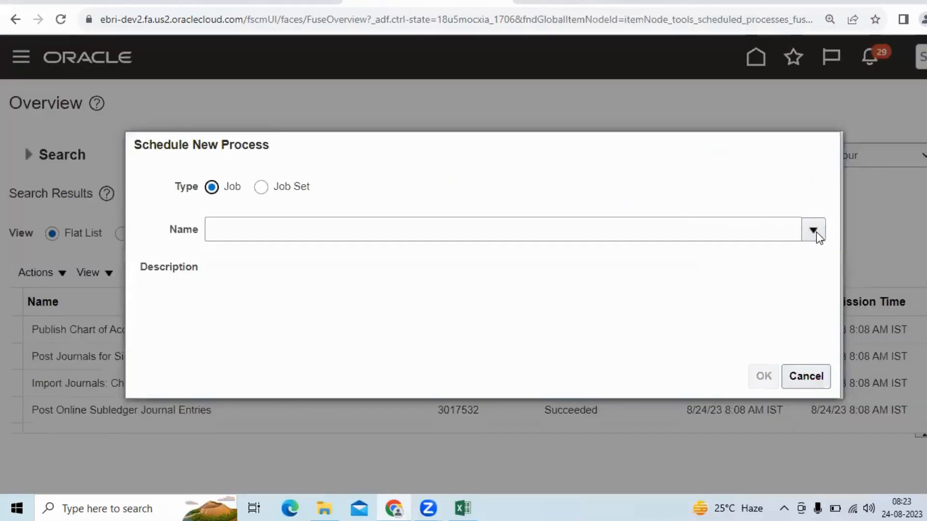
Search the job names for %Receivables Transactions for Customer Account Summaries and select the Process Receivables Transactions for Customer Account Summaries job.
left_click(814, 232)
scroll(428, 228, "down", 15)
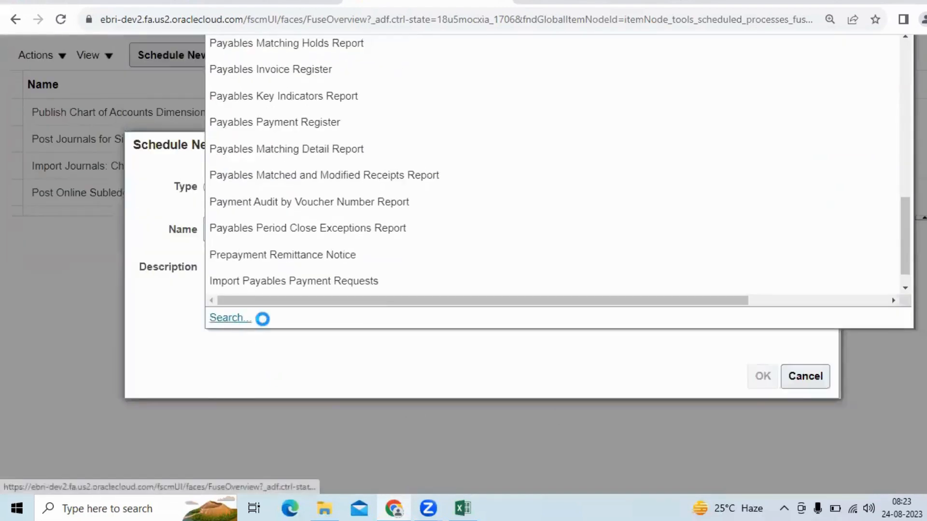
left_click(252, 318)
left_click(343, 232)
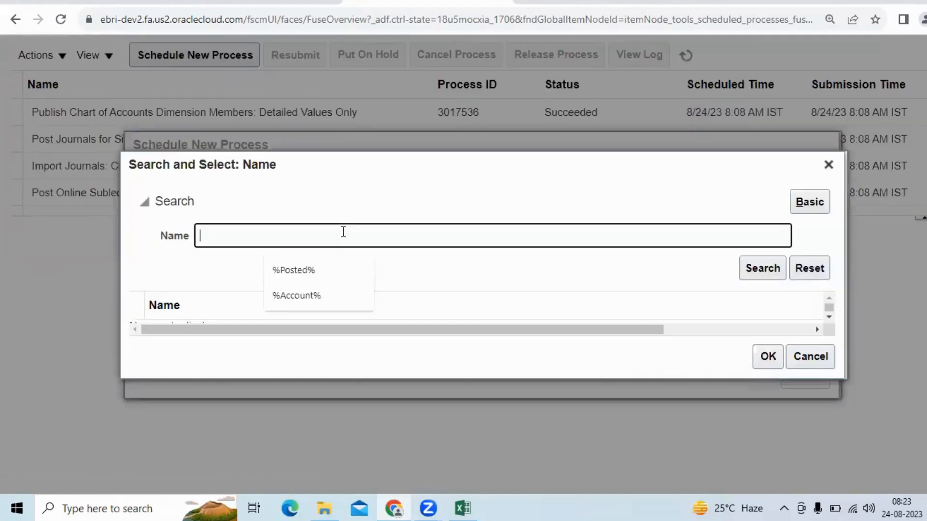
type("%")
type("Receivables Transactions for Customer Account Summaries")
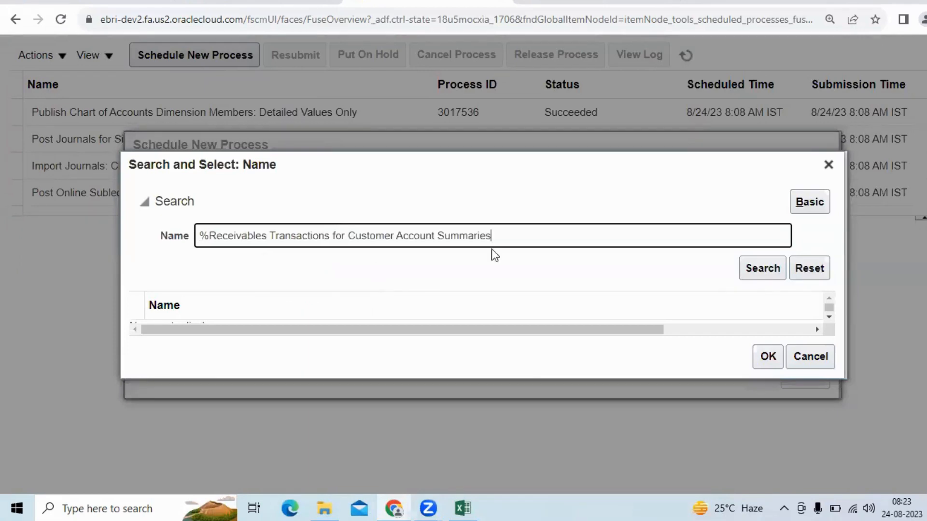
left_click(754, 269)
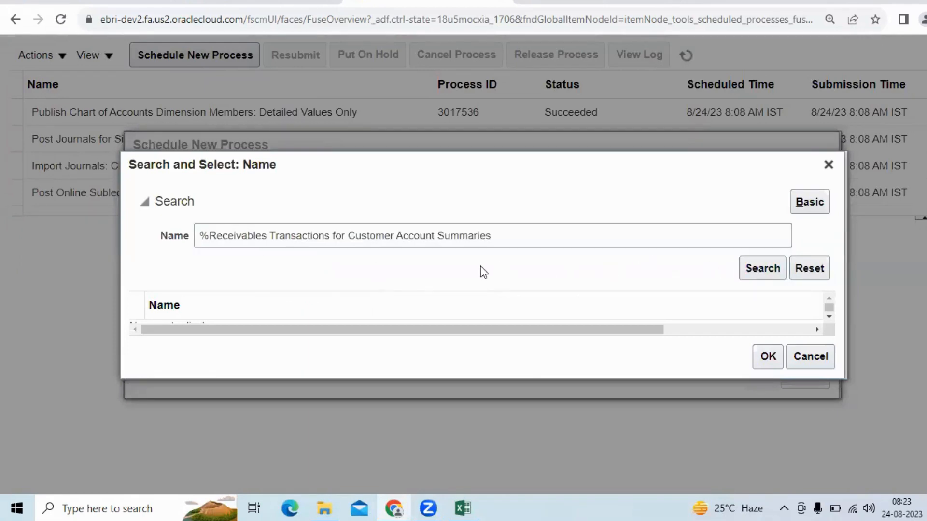
left_click(353, 303)
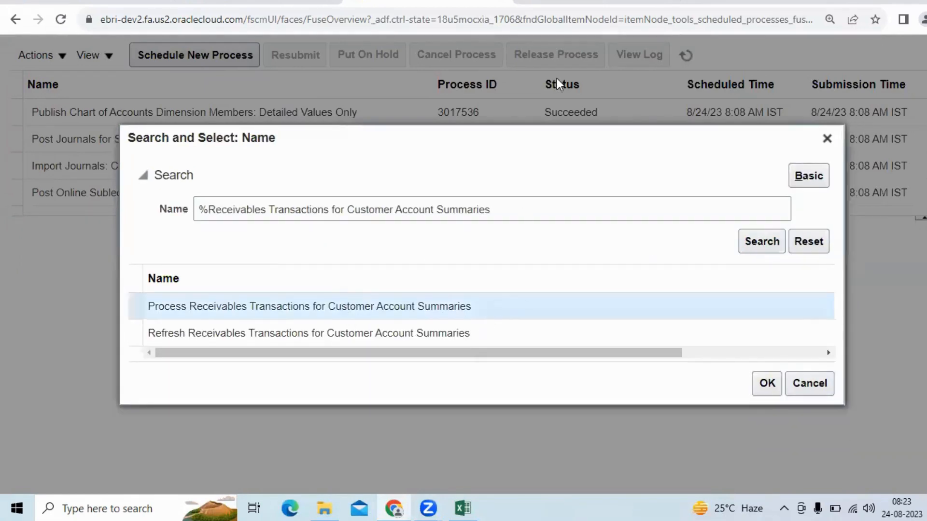
left_click(767, 383)
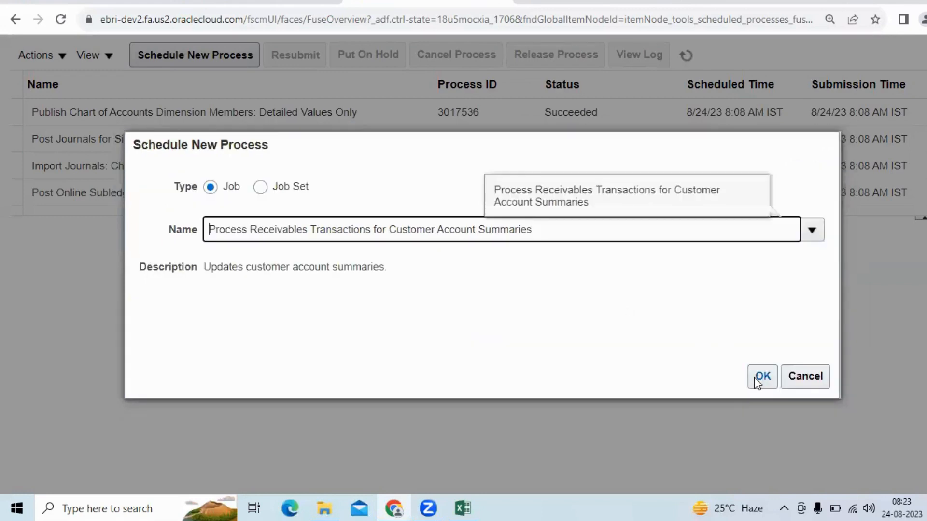
Switch to the Excel notes and enter "Unable to see customer Open Balance" in cell B68 of sheet AR3.
left_click_drag(590, 230, 193, 231)
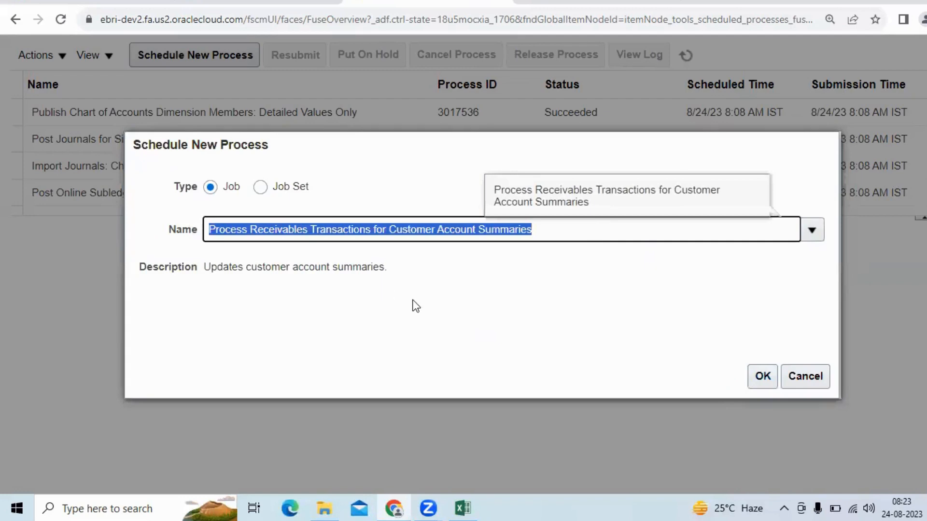
left_click(463, 508)
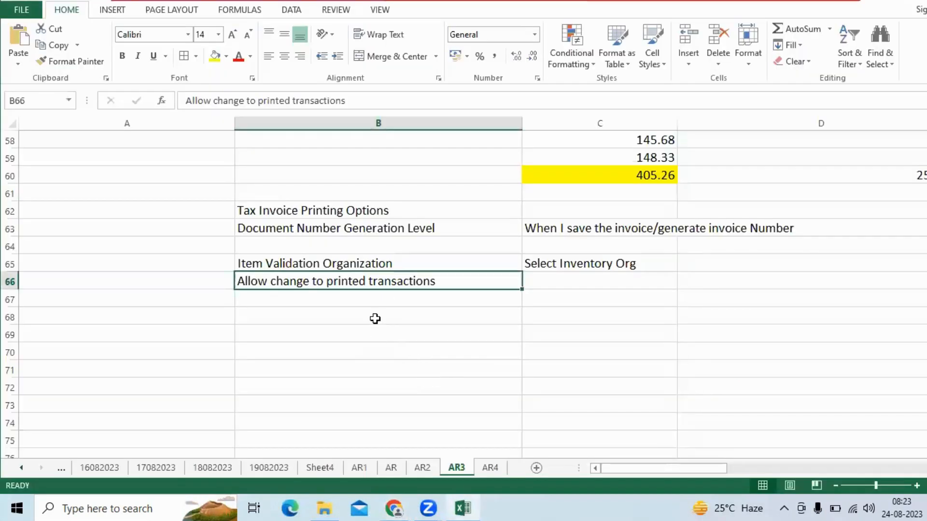
left_click(375, 317)
type("Un")
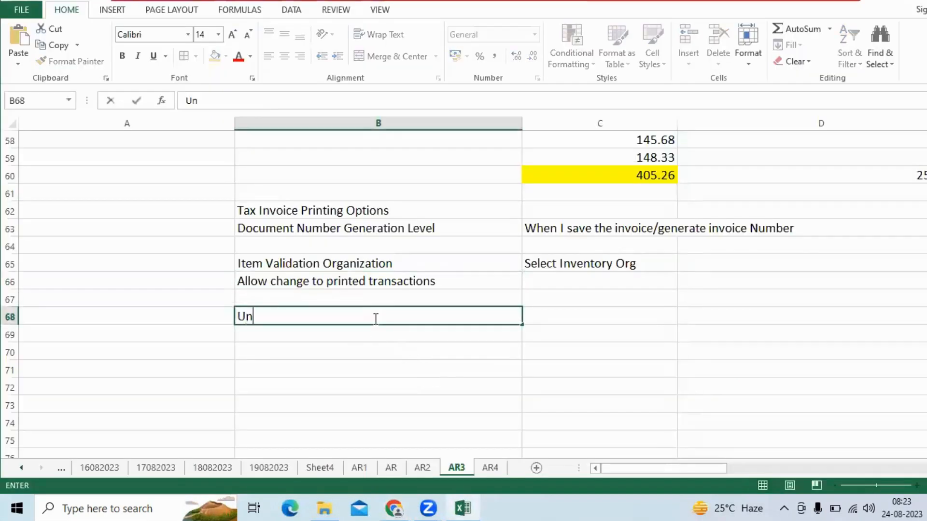
type("able to see cu")
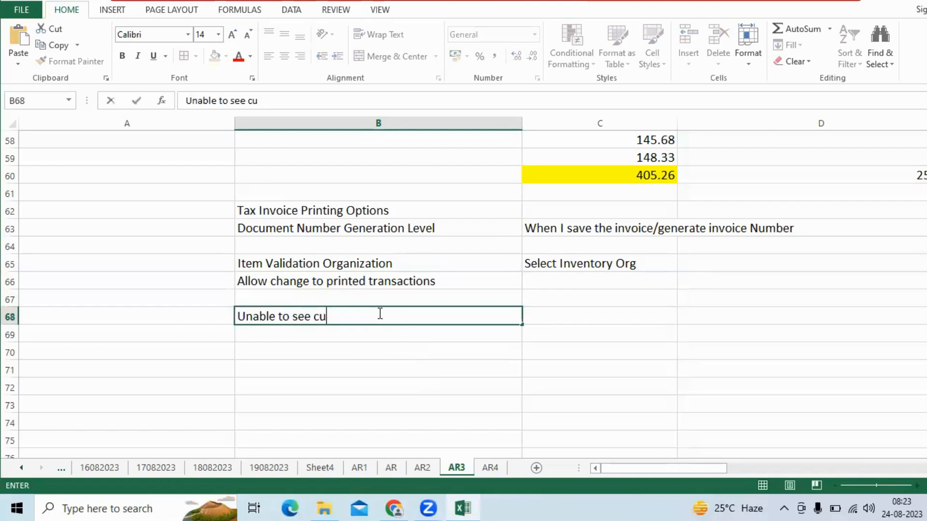
type("stomer Open Balance")
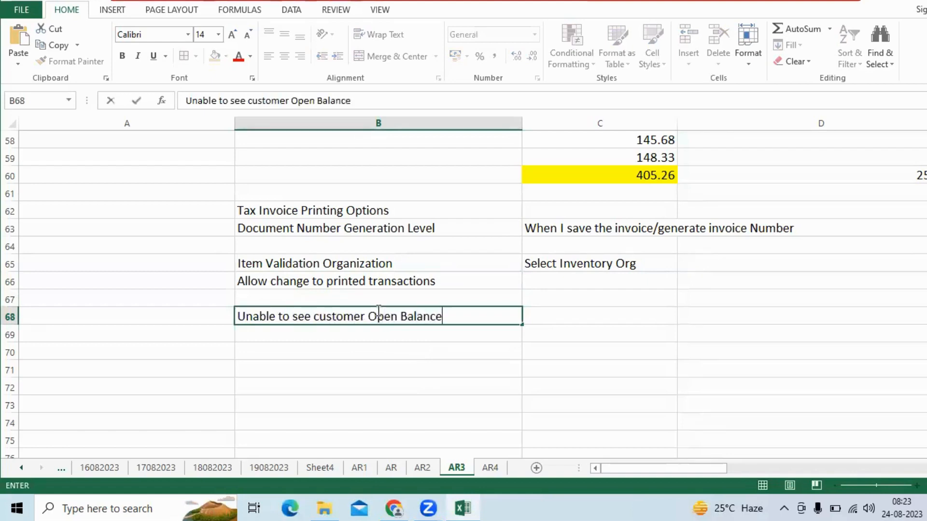
key("Tab")
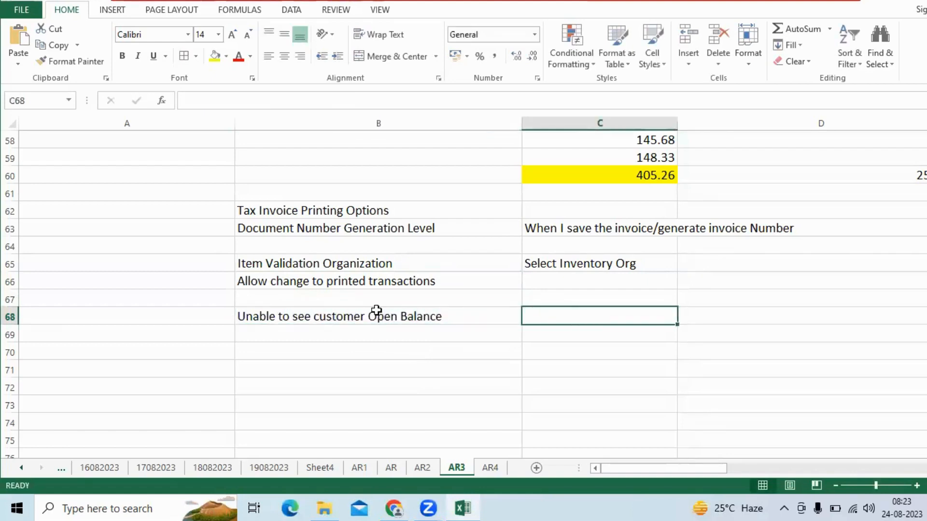
Copy the job name Process Receivables Transactions for Customer Account Summaries from Oracle Fusion into cell C68 and save the workbook.
key("ctrl+c")
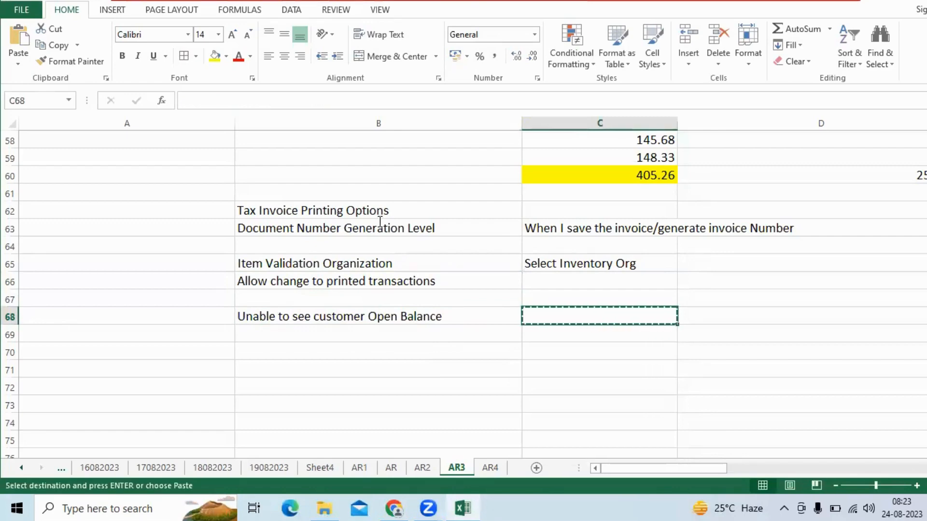
key("alt+Tab")
key("ctrl+c")
key("alt+Tab")
key("ctrl+v")
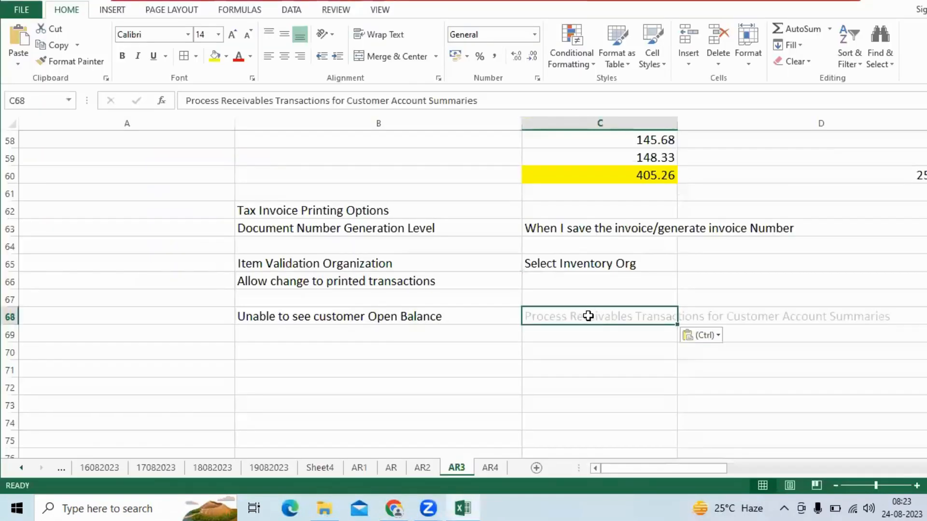
key("ctrl+s")
Copy the job's description "Updates customer account summaries." from Oracle Fusion into cell C69 of the Excel notes.
key("alt+Tab")
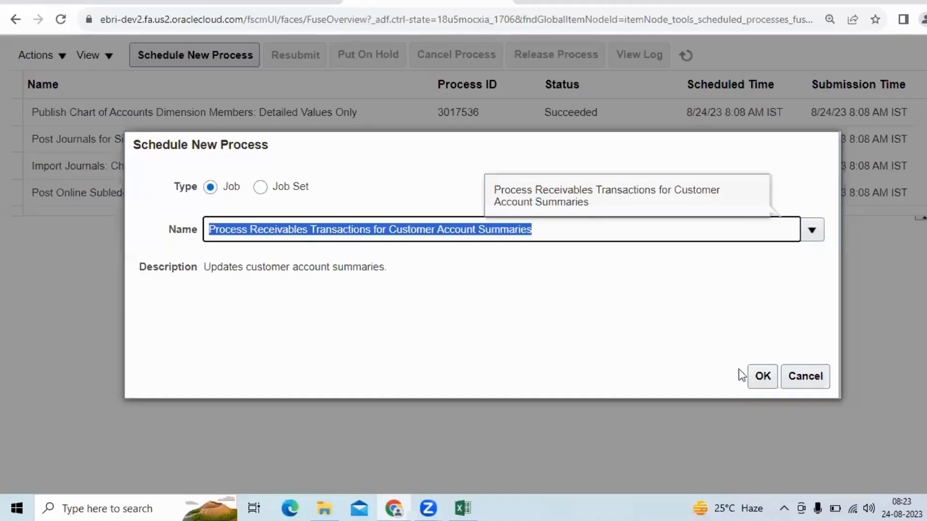
left_click_drag(404, 268, 195, 267)
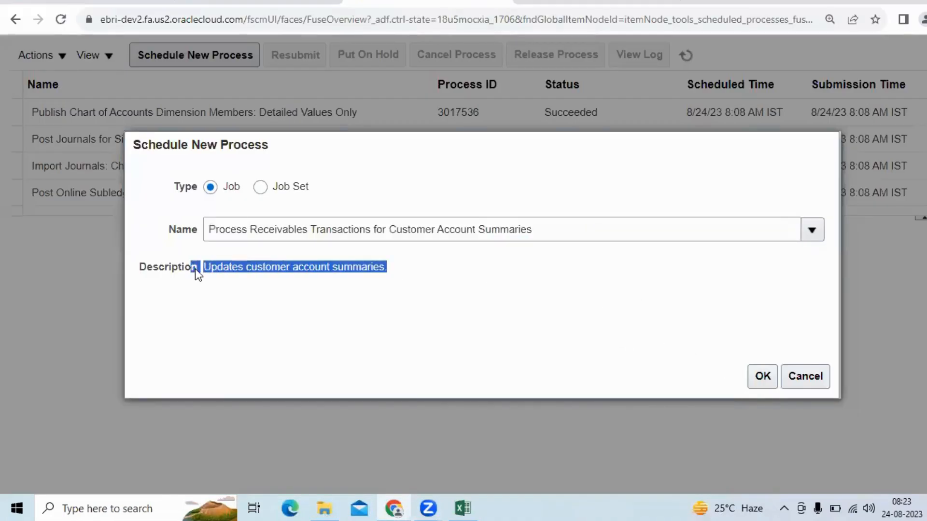
key("alt+Tab")
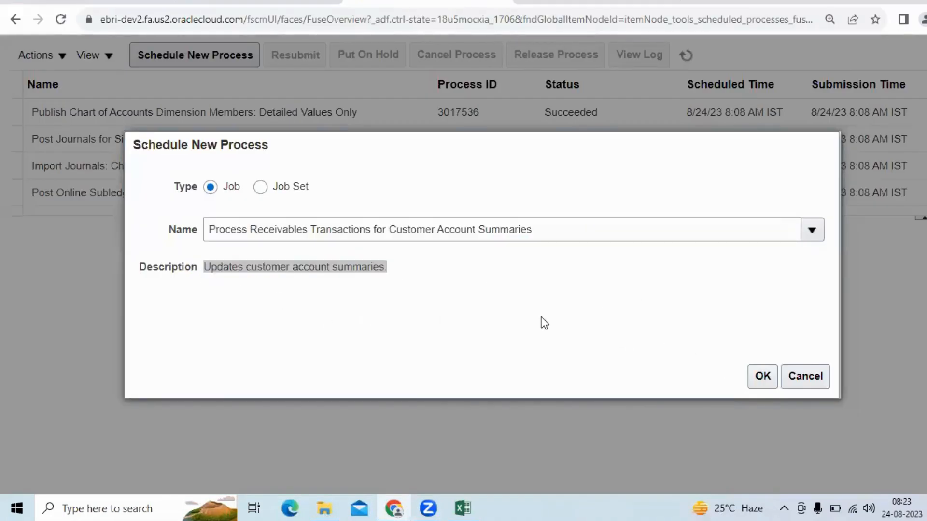
key("ctrl+v")
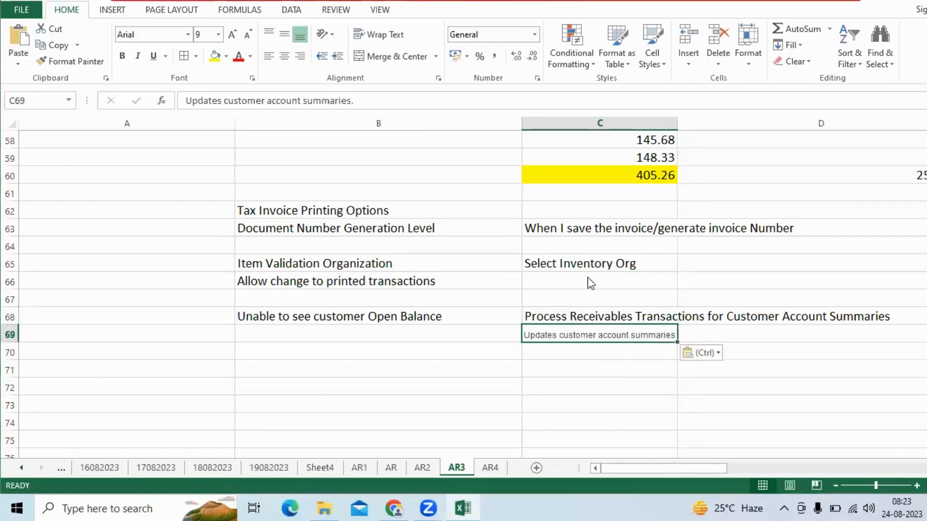
Return to Oracle Fusion, submit the Process Receivables Transactions for Customer Account Summaries job and refresh the process list to check its status.
key("alt+Tab")
left_click(762, 377)
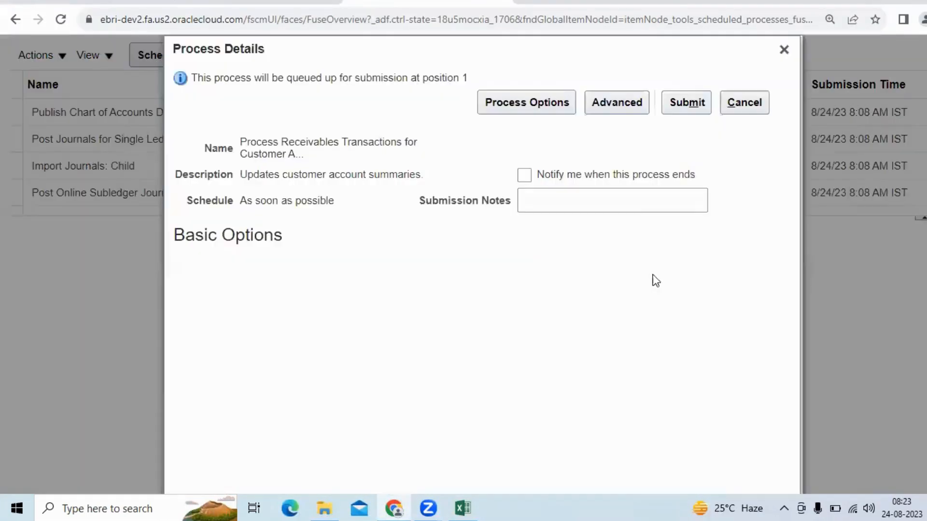
left_click(688, 103)
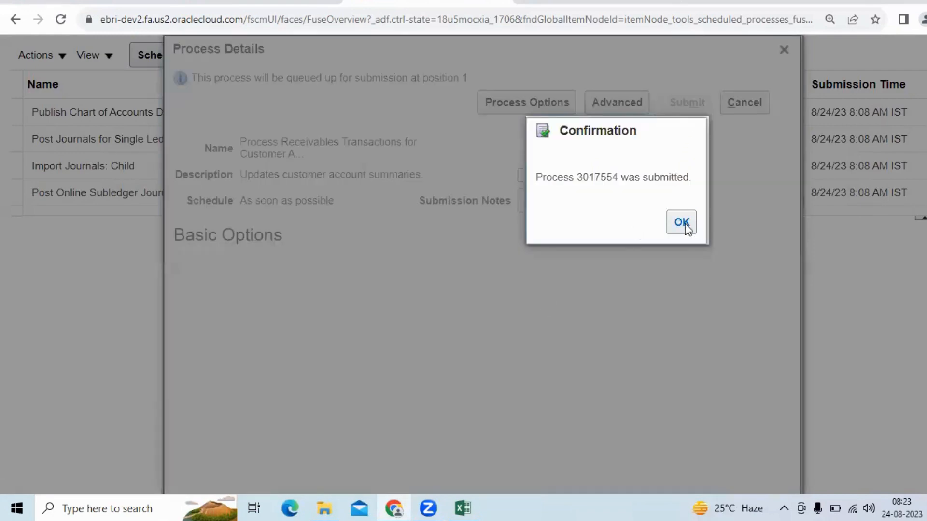
left_click(682, 223)
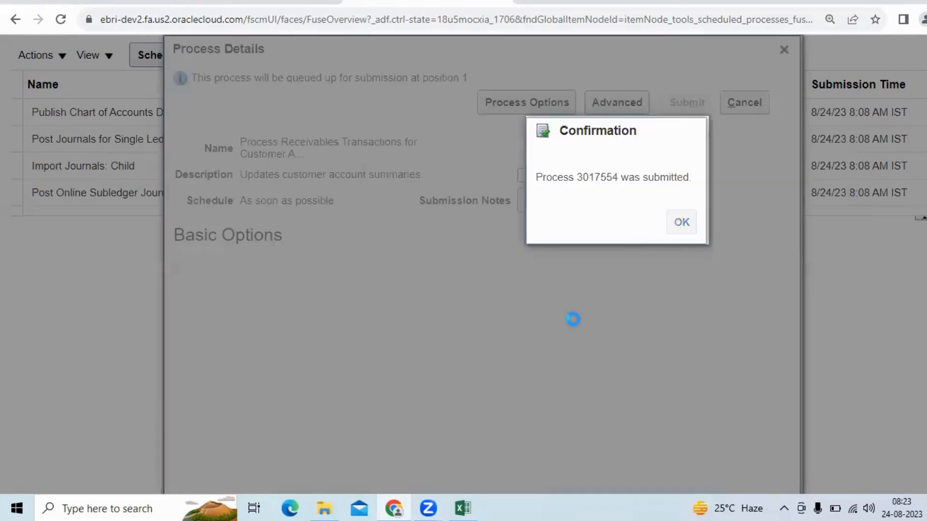
left_click(685, 272)
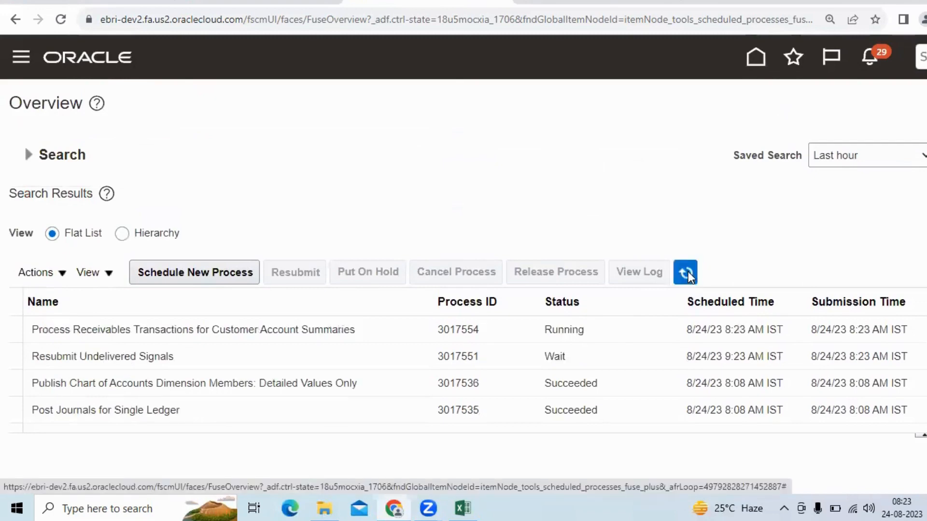
left_click(689, 273)
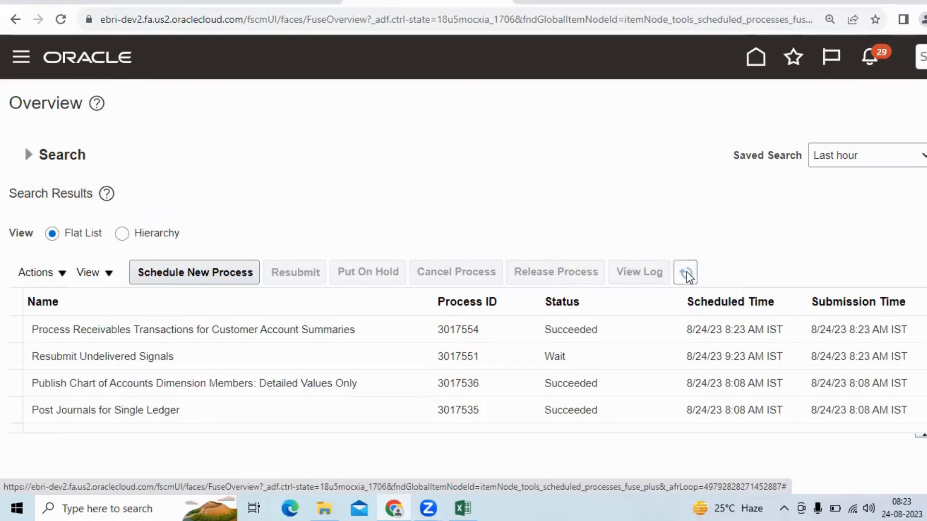
left_click(688, 273)
left_click(688, 273)
Try to submit Refresh Receivables Transactions for Customer Account Summaries by replacing "Process" with "Refresh" in a new process's job name.
left_click(228, 279)
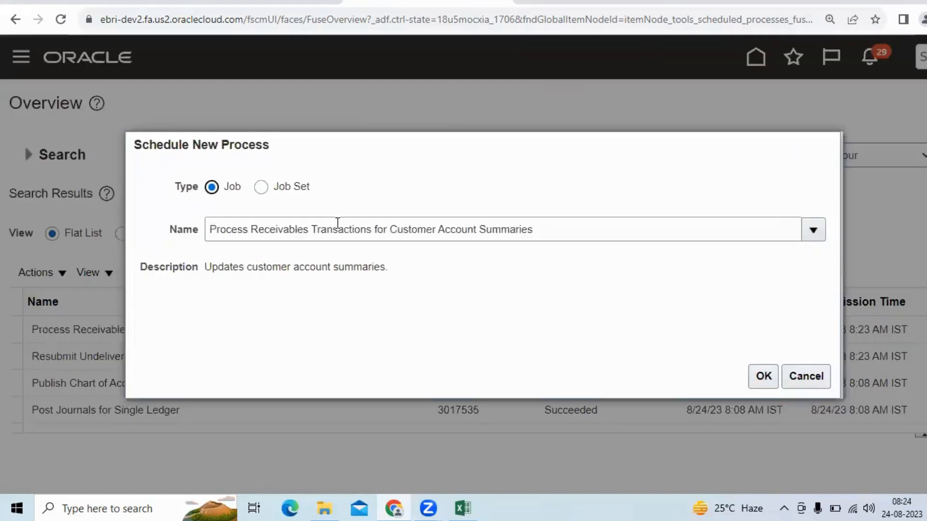
double_click(249, 228)
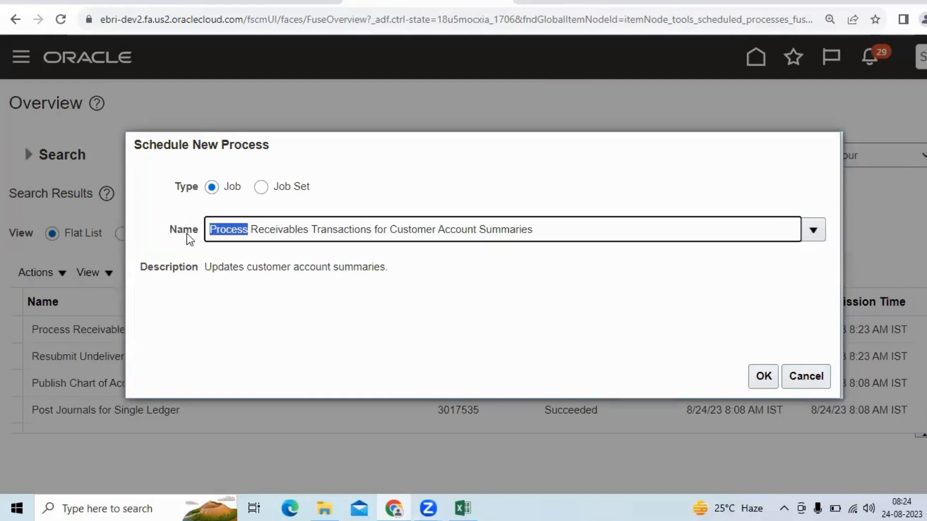
type("Refres")
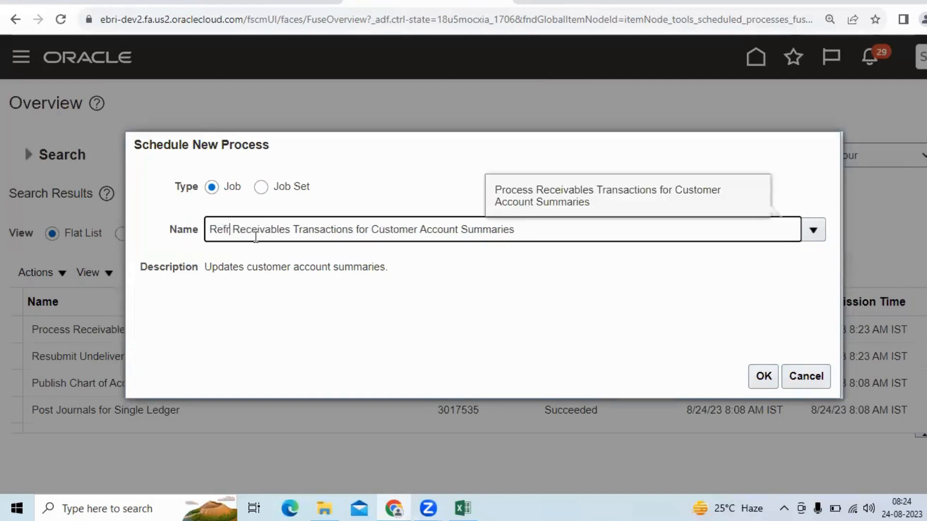
type("h")
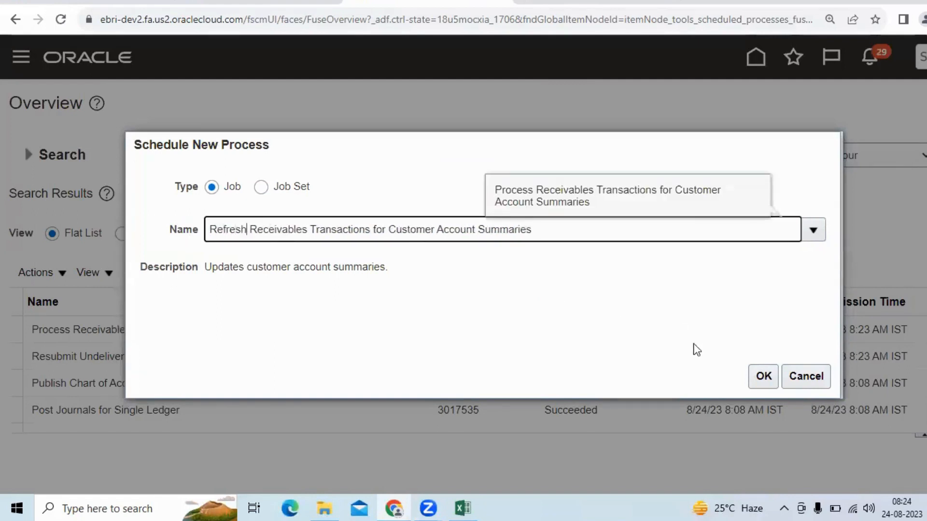
left_click(762, 376)
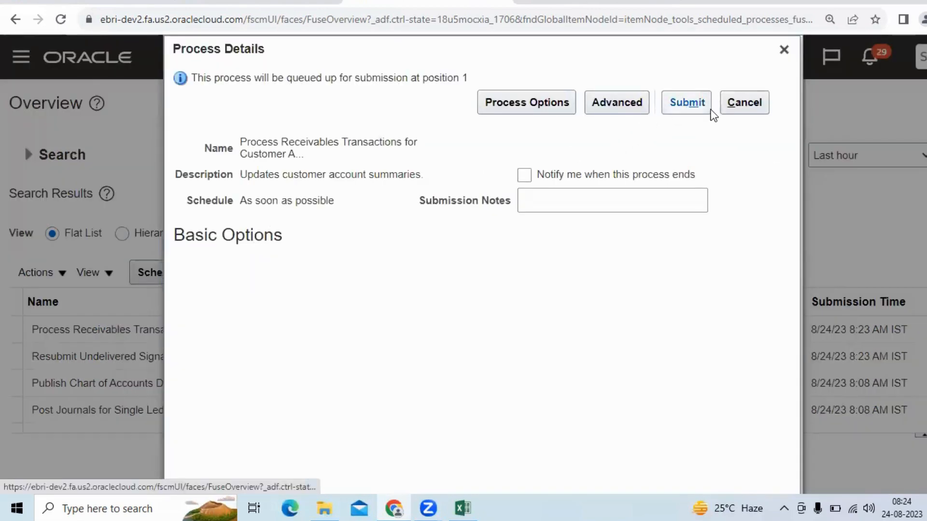
left_click(702, 107)
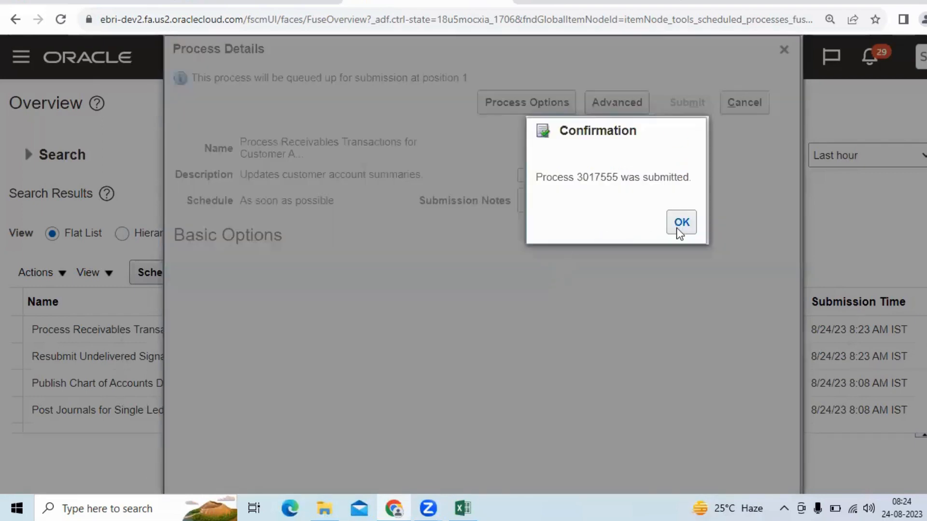
left_click(681, 225)
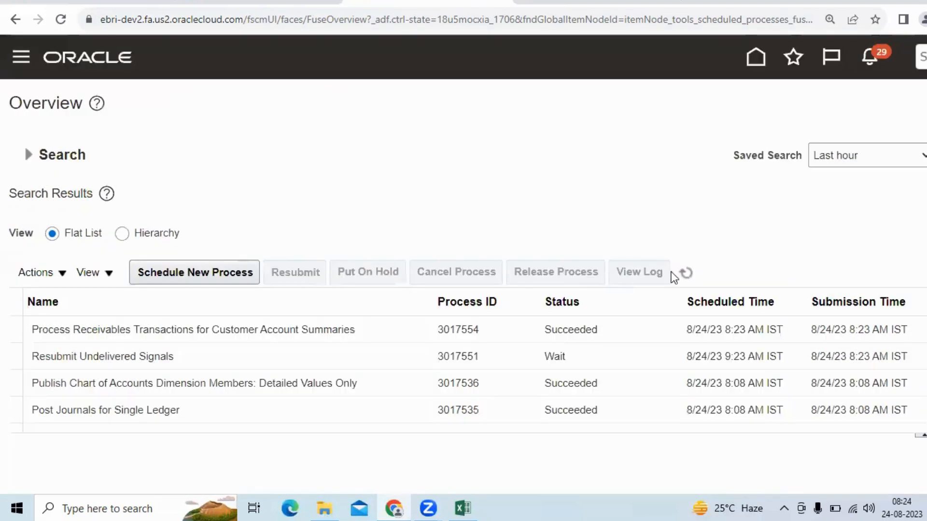
Refresh the process list, start another new process and choose the Refresh Receivables Transactions for Customer Account Summaries job from the listed names.
left_click(686, 273)
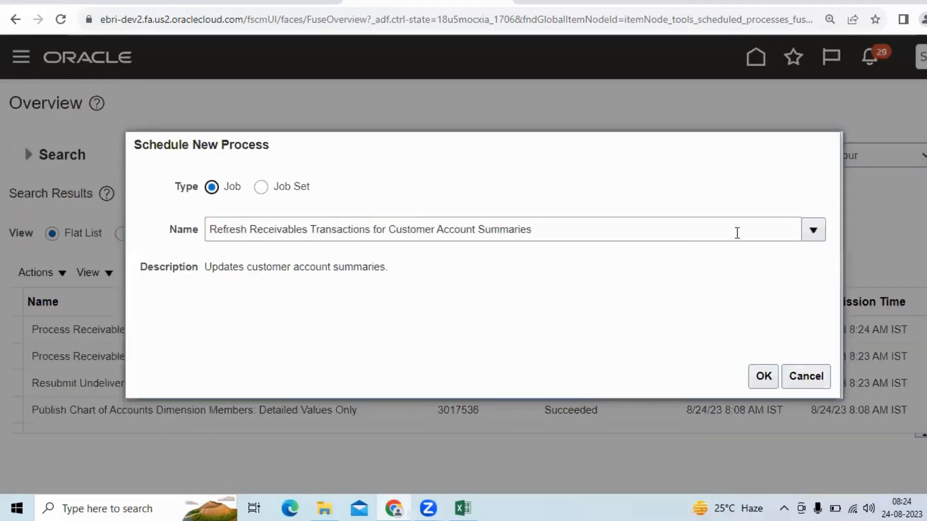
left_click(814, 230)
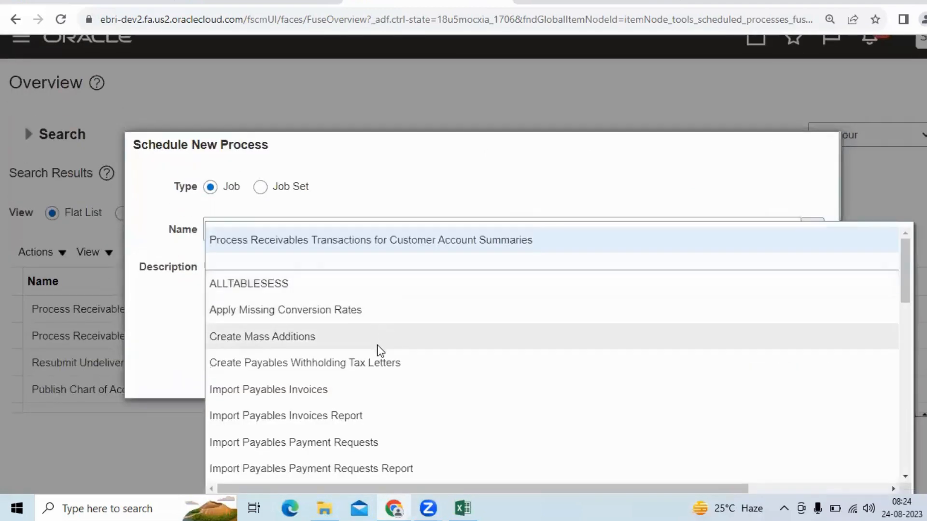
scroll(296, 440, "down", 10)
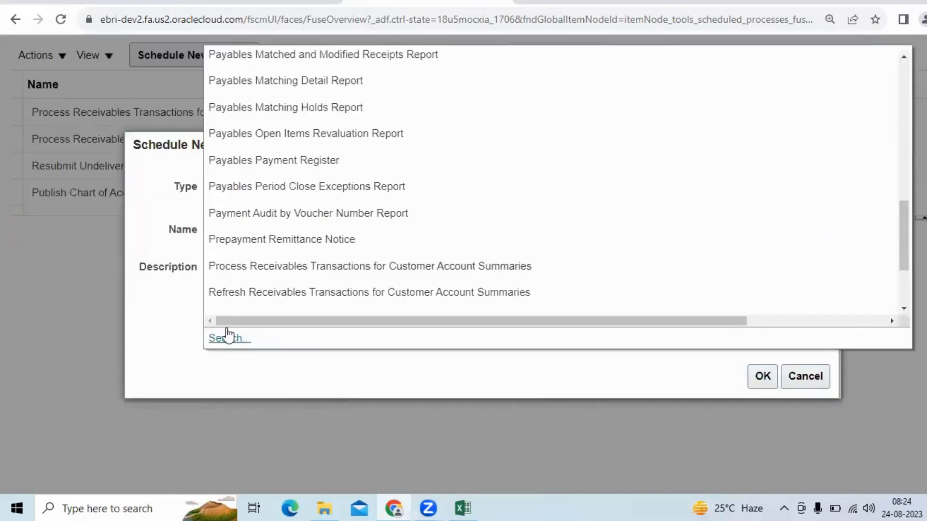
left_click(338, 292)
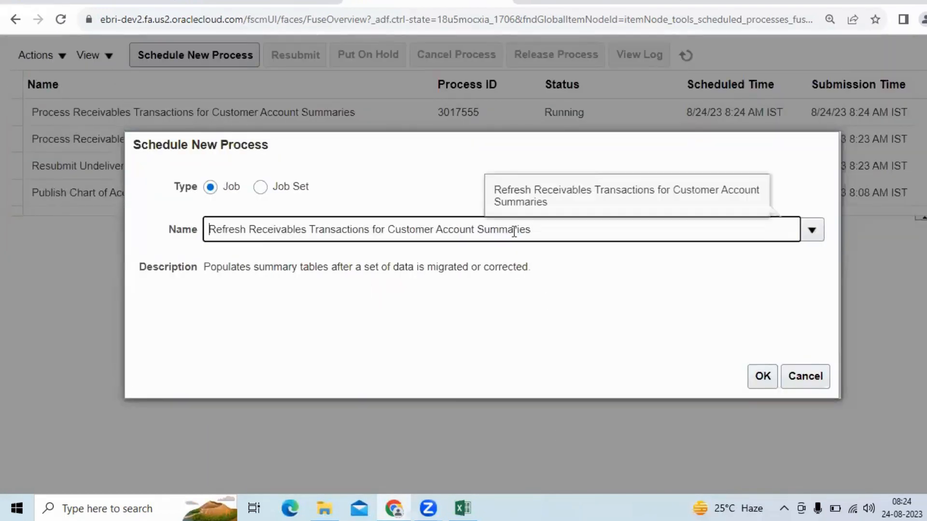
Copy the job name "Refresh Receivables Transactions for Customer Account Summaries" from the new process into cell C70 of the Excel notes.
left_click_drag(548, 228, 177, 232)
key("ctrl+c")
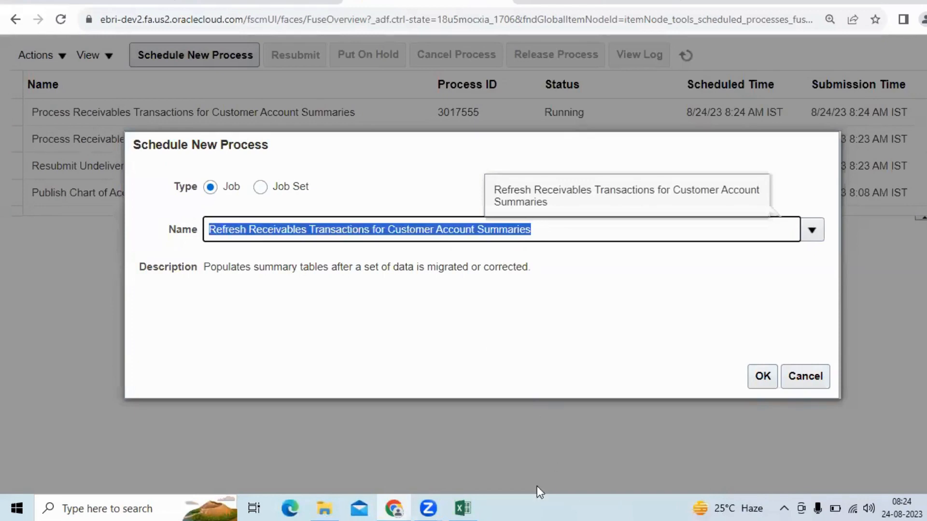
left_click(469, 503)
left_click(581, 358)
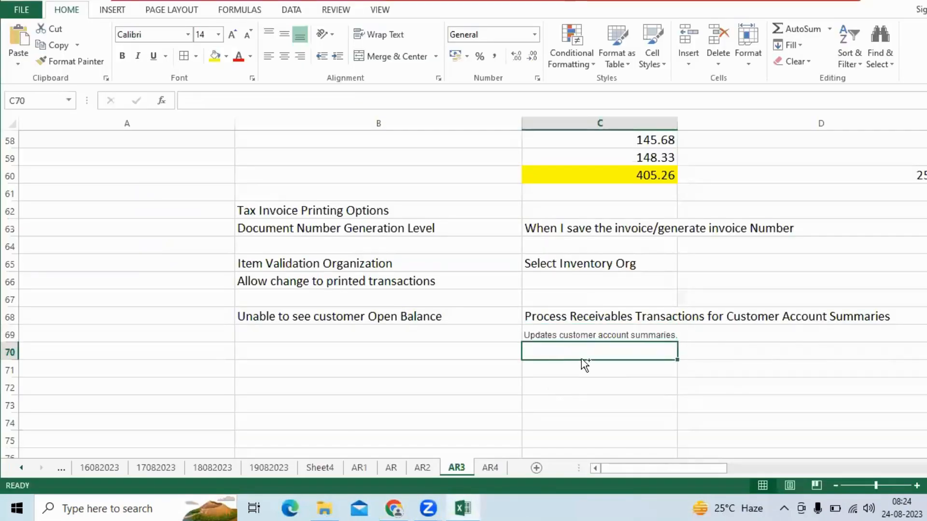
key("ctrl+v")
Copy the job's description "Populates summary tables after a set of data is migrated or corrected." from Oracle Fusion into cell C71 of the notes.
key("alt+Tab")
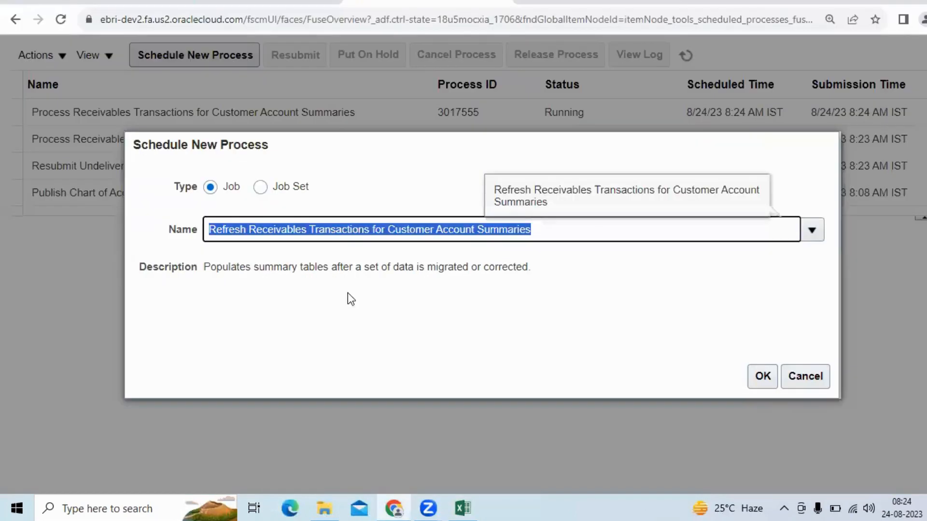
left_click_drag(529, 269, 203, 269)
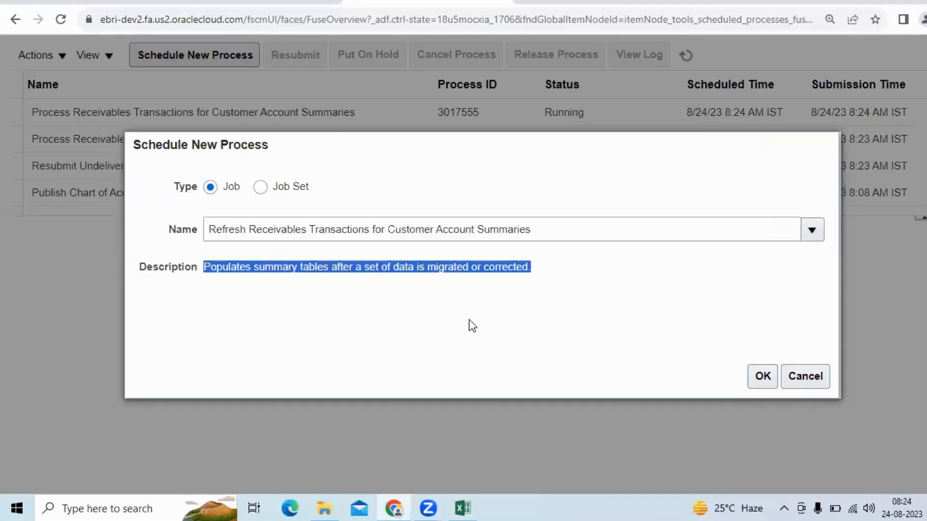
key("ctrl+c")
key("alt+Tab")
left_click(595, 371)
key("ctrl+v")
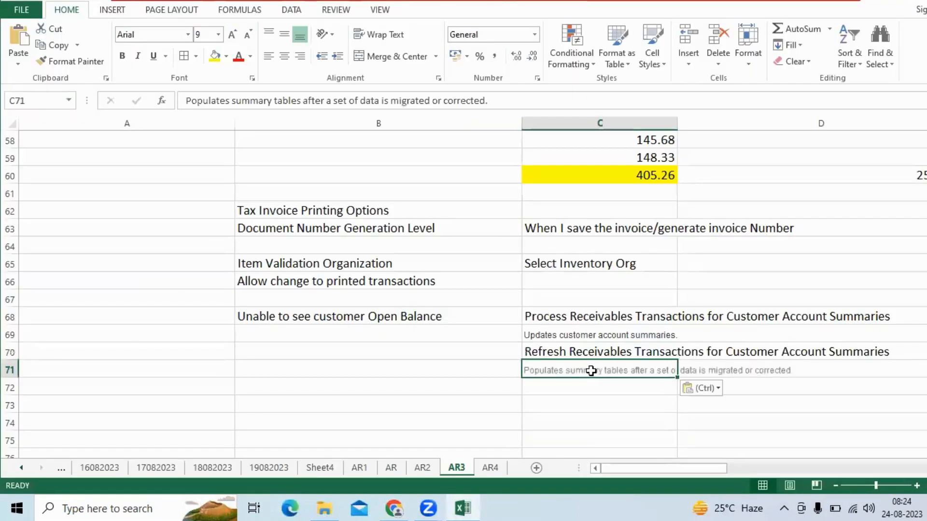
Switch to Oracle Fusion, submit the Refresh Receivables Transactions for Customer Account Summaries job and refresh the process list to check its status.
key("alt+Tab")
left_click(744, 372)
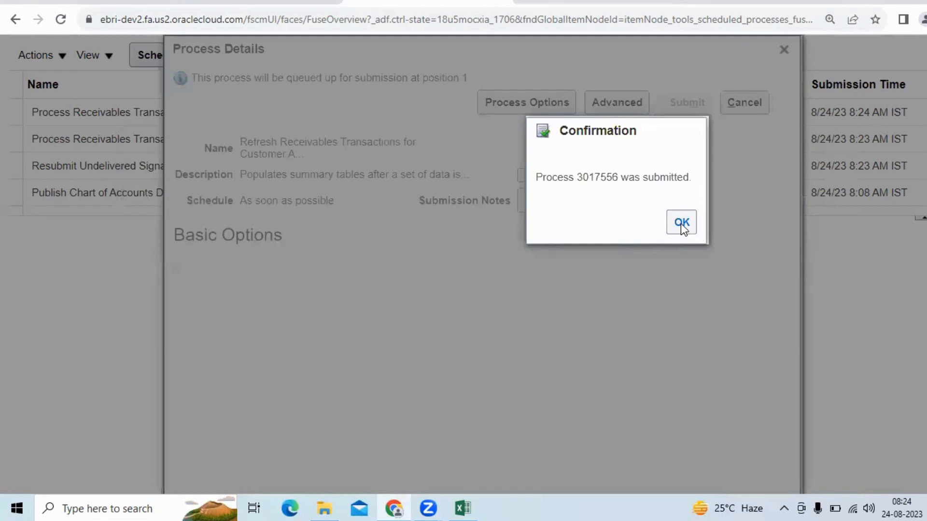
left_click(682, 223)
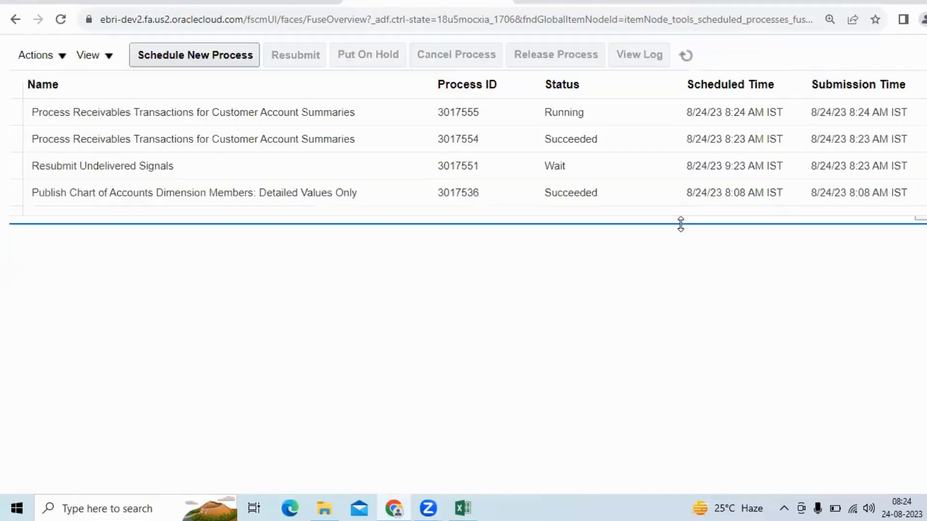
scroll(688, 277, "up", 5)
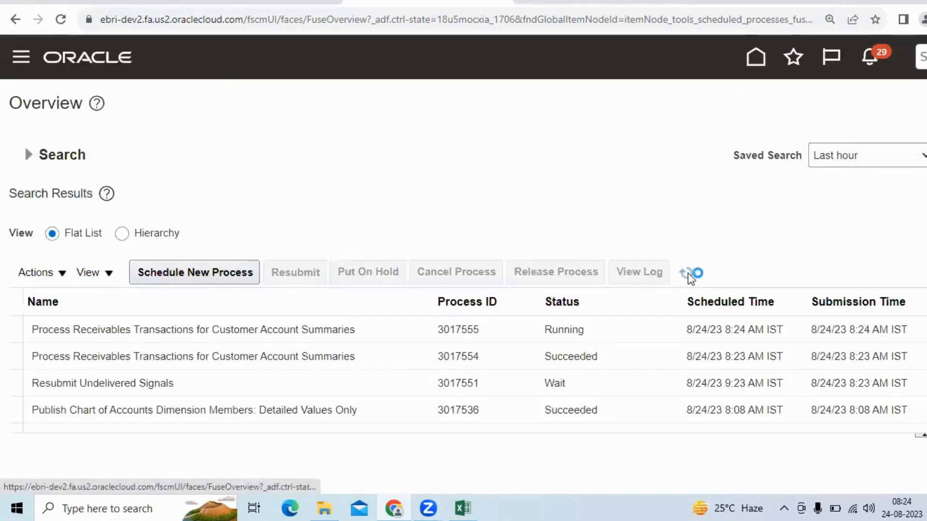
left_click(691, 275)
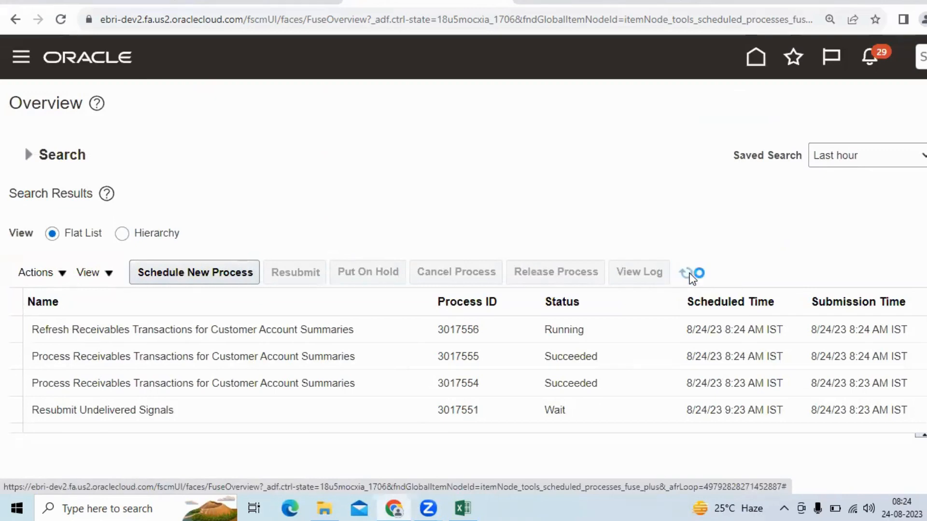
left_click(688, 274)
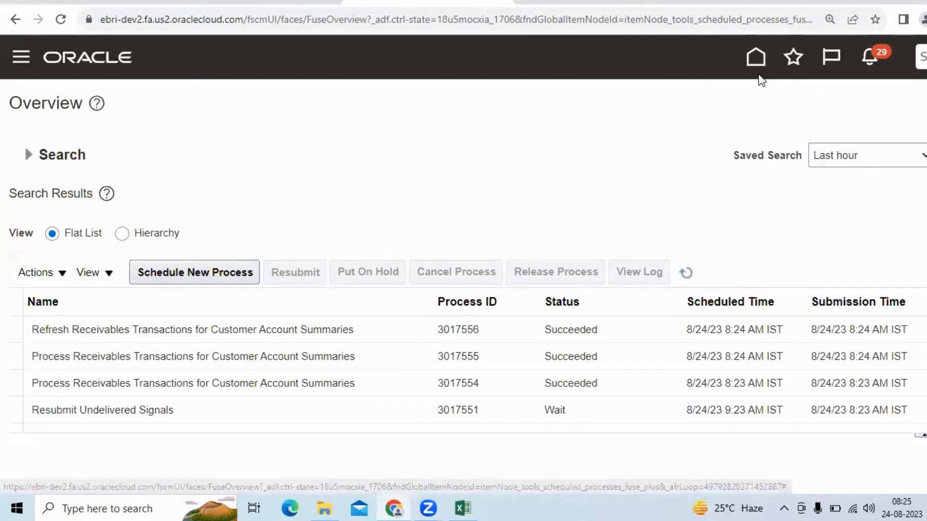
Go from the home page to the Billing work area and open Review Customer Account Details.
left_click(756, 60)
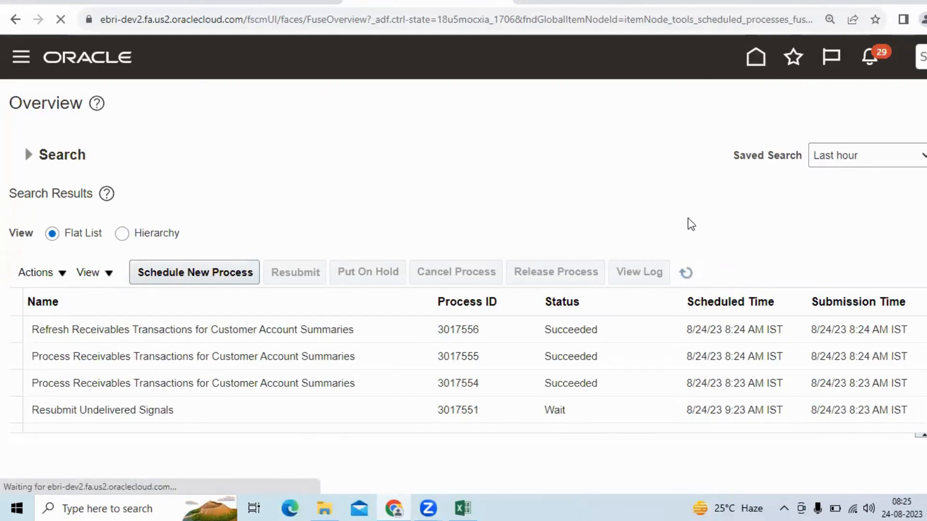
scroll(517, 364, "down", 3)
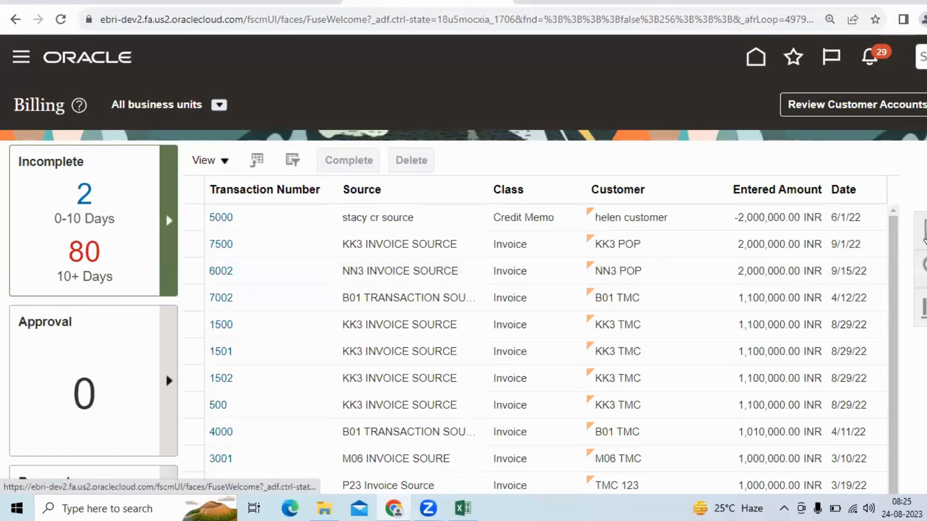
left_click(924, 232)
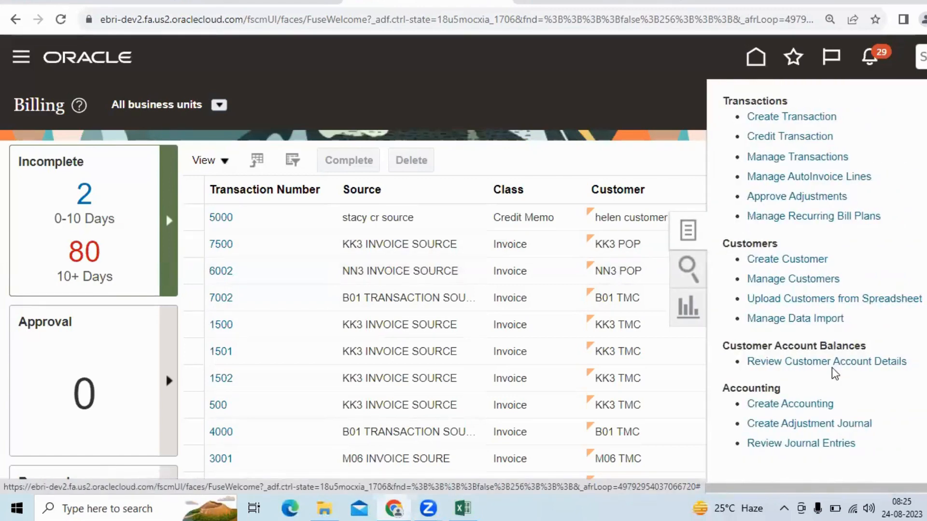
left_click(825, 361)
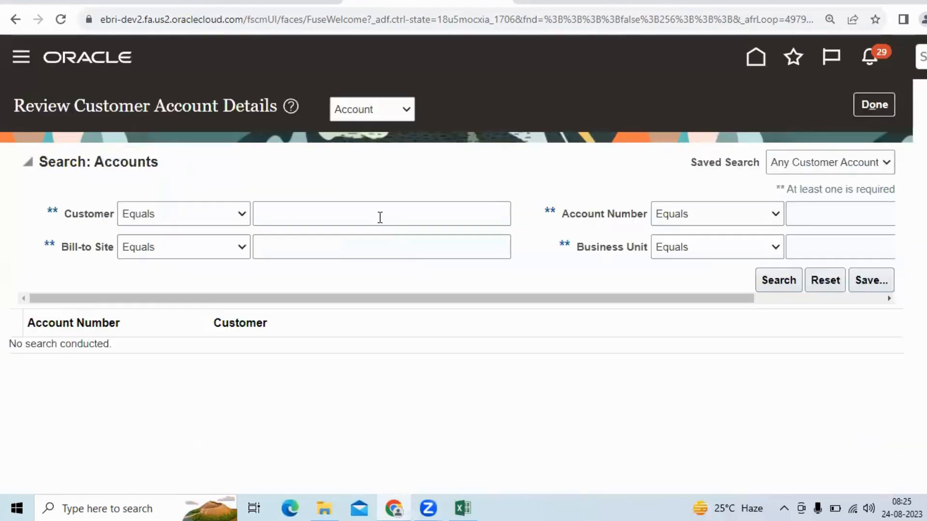
Try to find the account by searching for customers matching "Sri%", and clear the customer criterion.
left_click(380, 216)
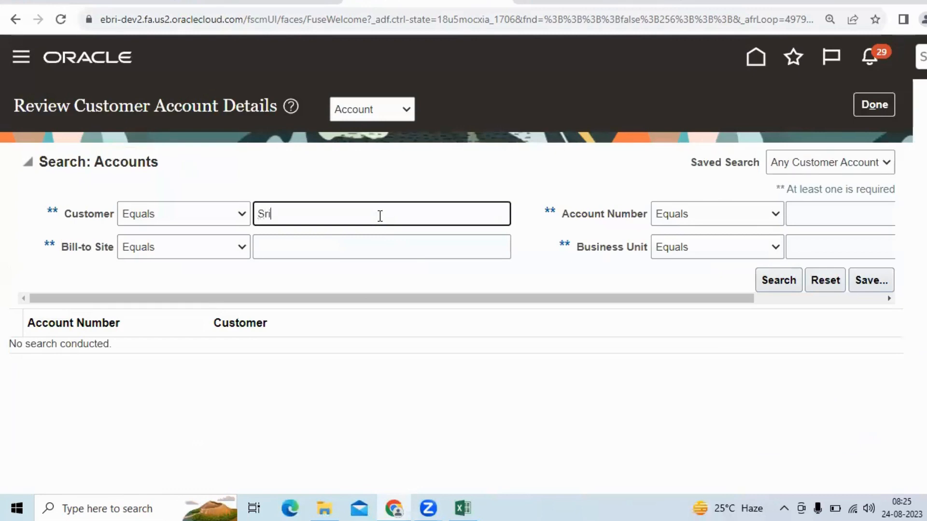
type("%")
left_click(761, 284)
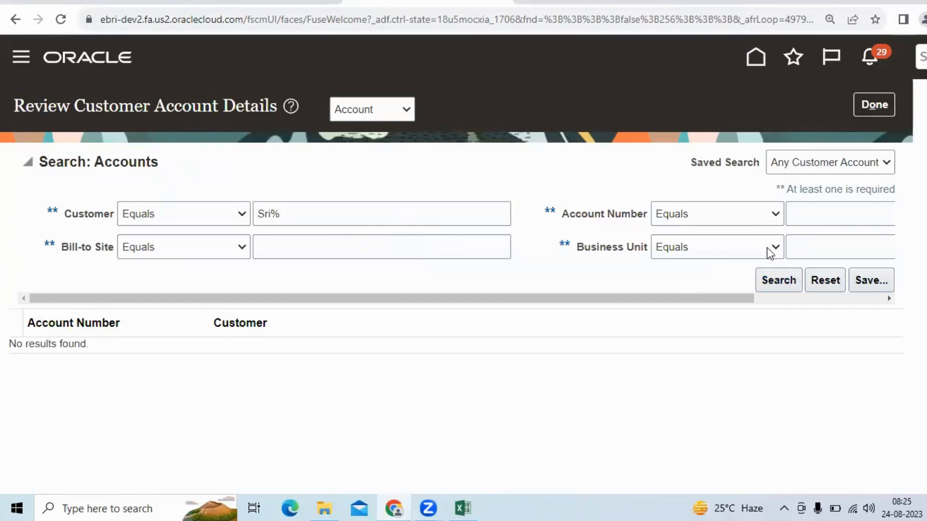
left_click(337, 215)
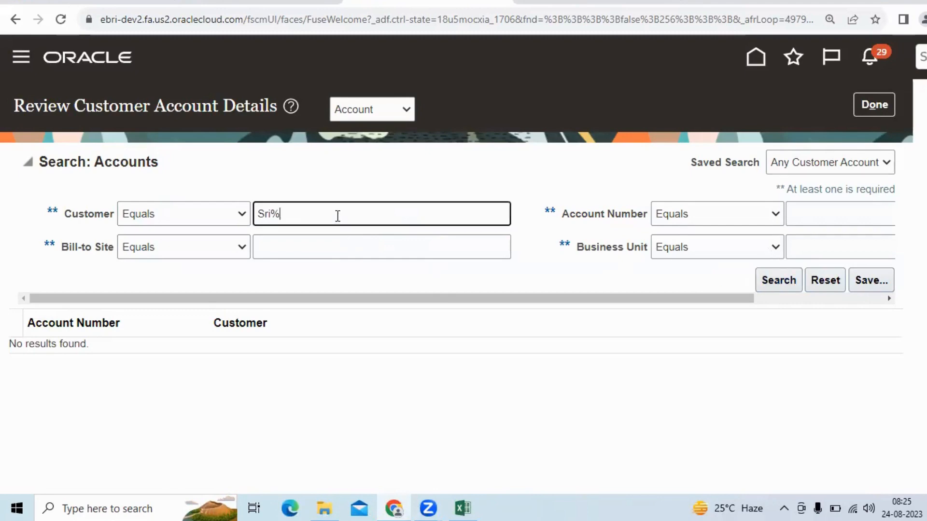
left_click_drag(338, 215, 245, 218)
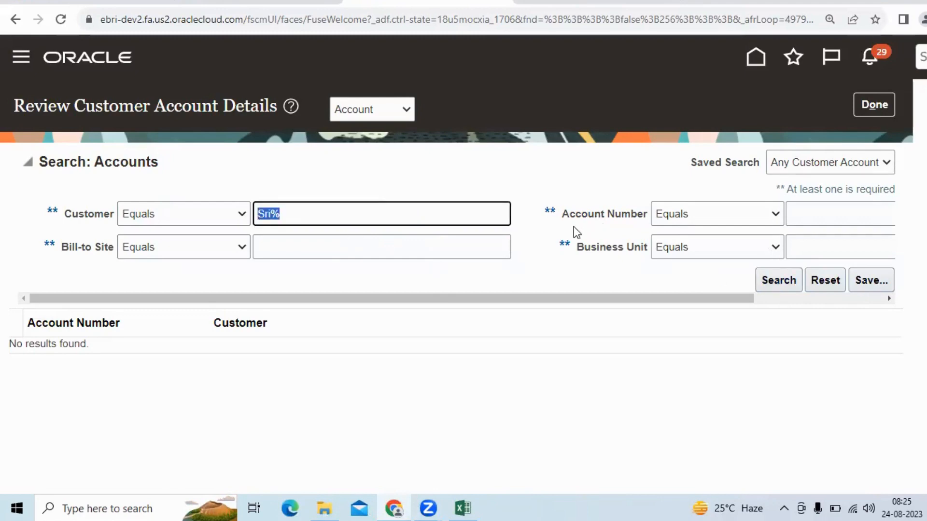
key("BackSpace")
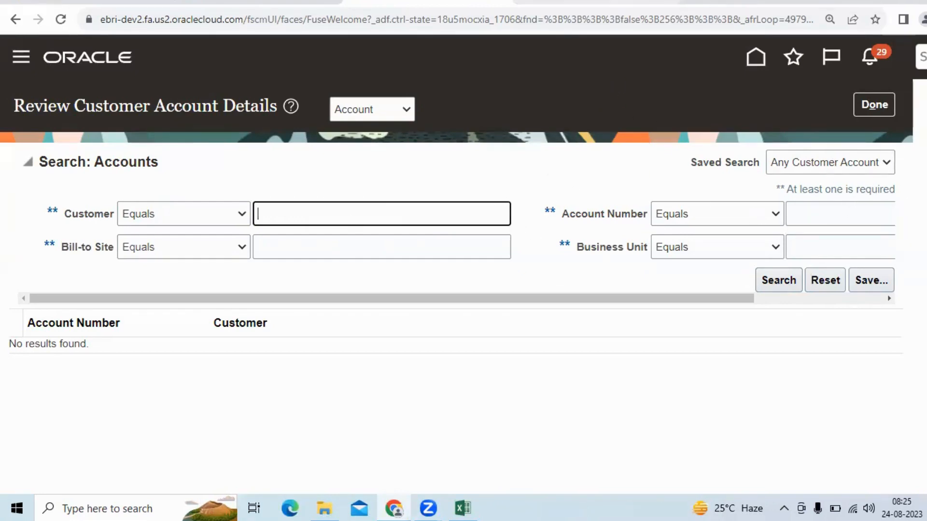
Check the solution in the My Oracle Support document, return to Oracle Fusion and search the accounts by the customer's account number.
left_click(579, 2)
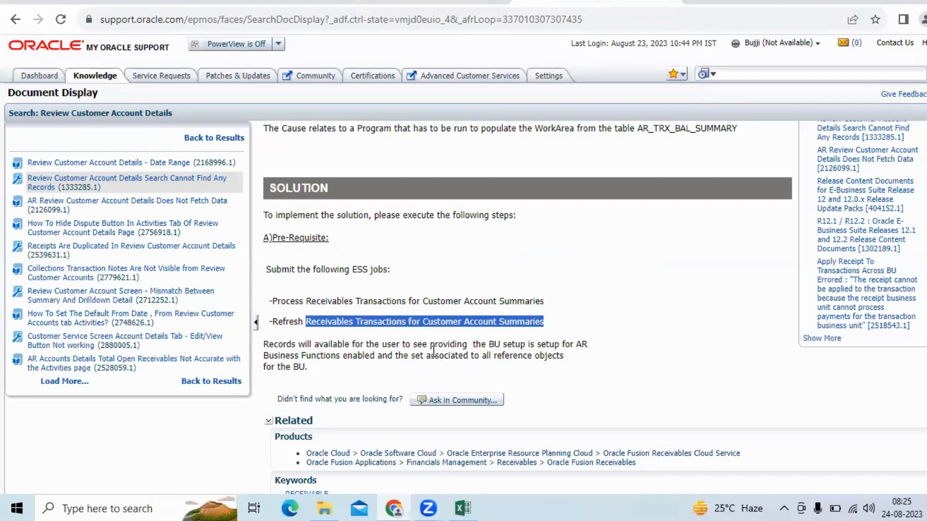
left_click(425, 4)
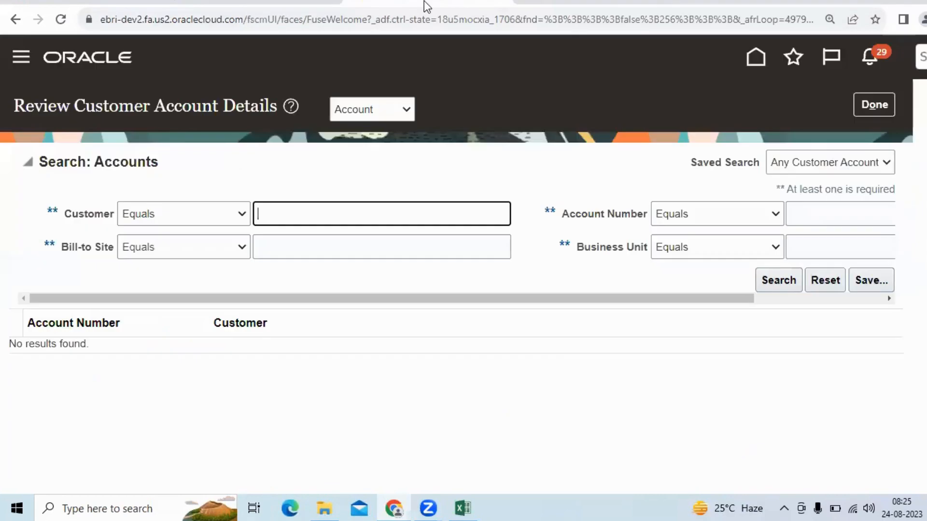
left_click(819, 209)
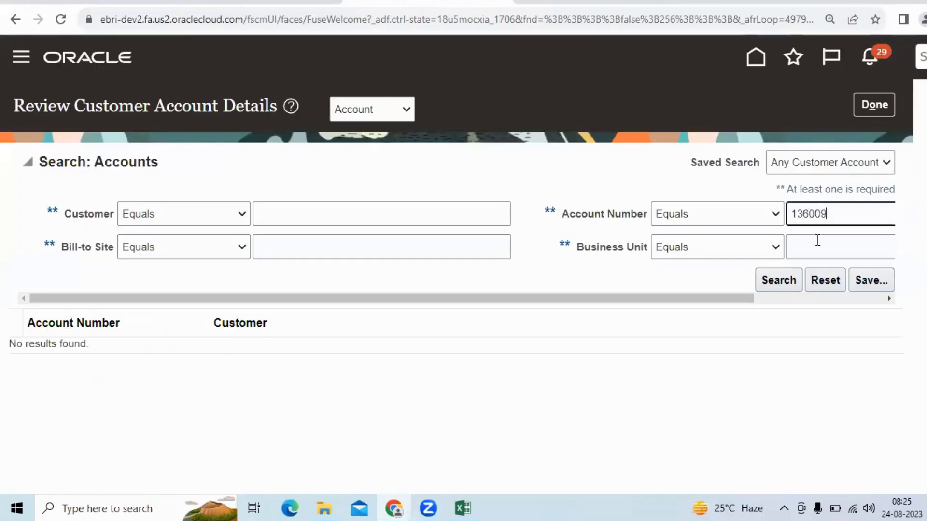
left_click(778, 280)
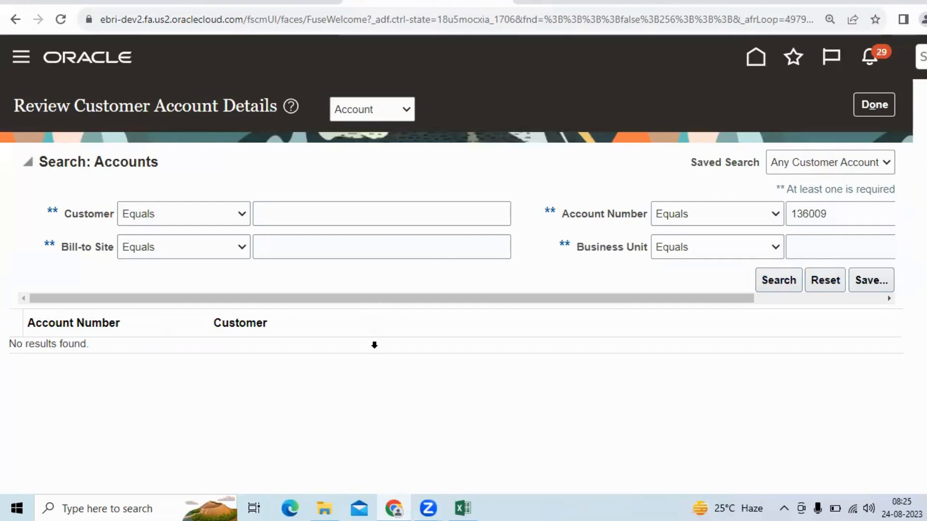
Collapse the search area and review the account's open receivables overview and its individual activities.
scroll(66, 147, "down", 1)
left_click(27, 91)
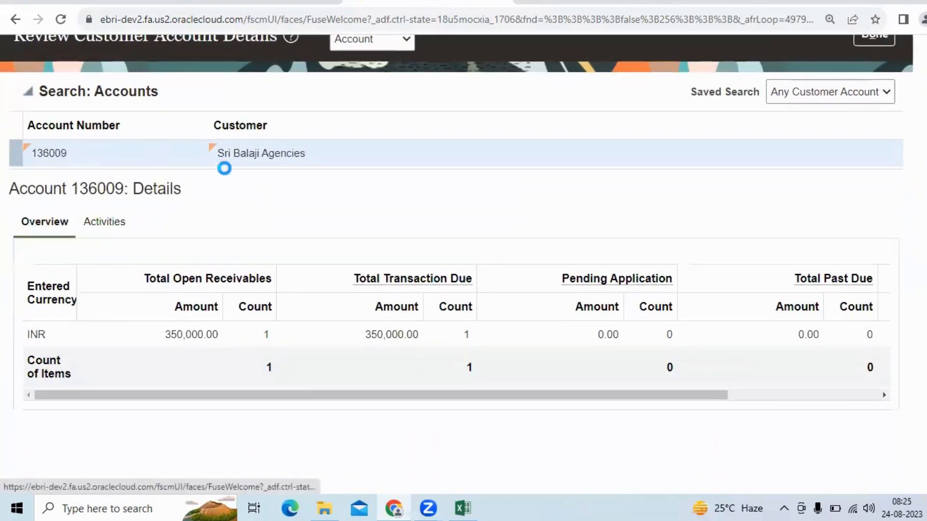
scroll(256, 221, "down", 3)
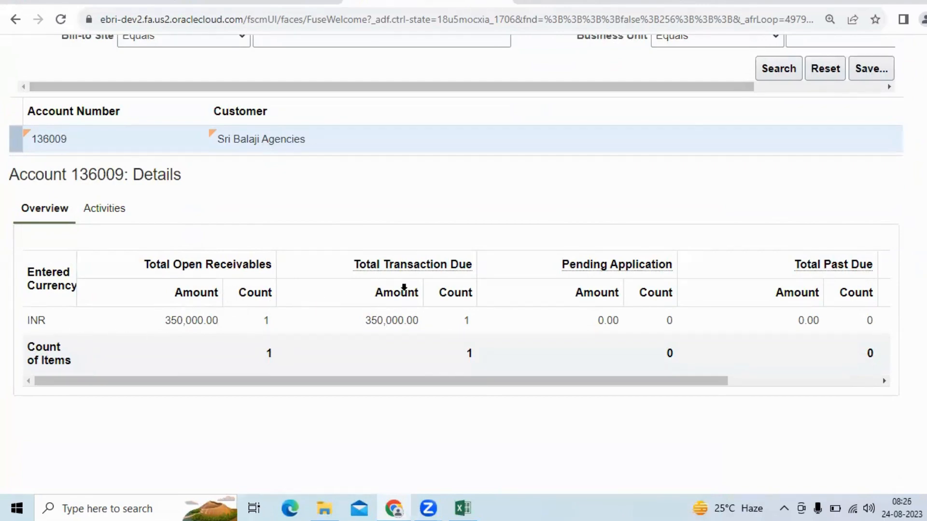
left_click(105, 208)
scroll(238, 215, "down", 1)
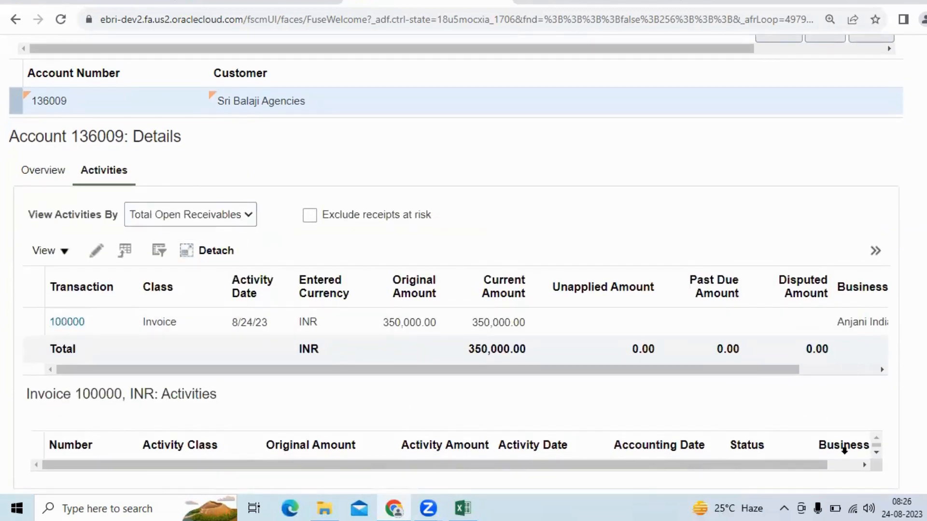
scroll(844, 450, "up", 6)
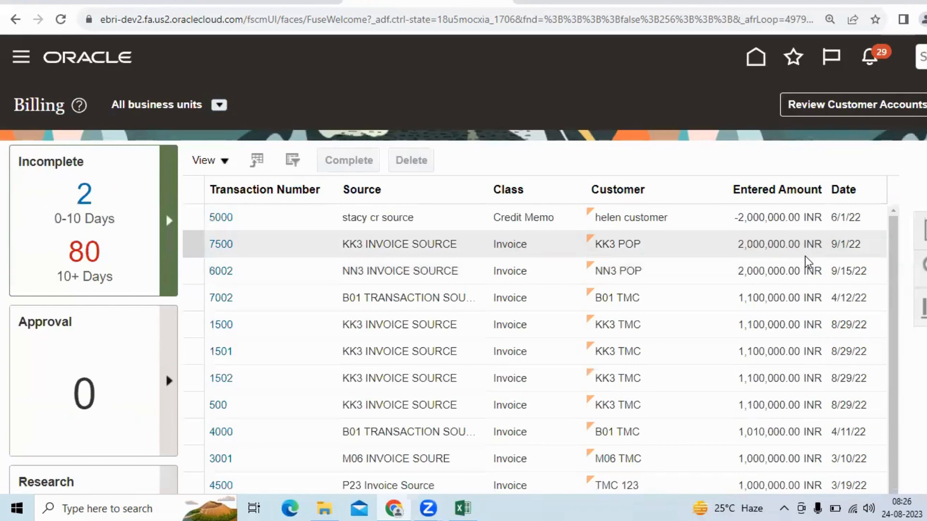
Go from the home page to General Accounting's Journals work area and open Manage Journals.
left_click(756, 57)
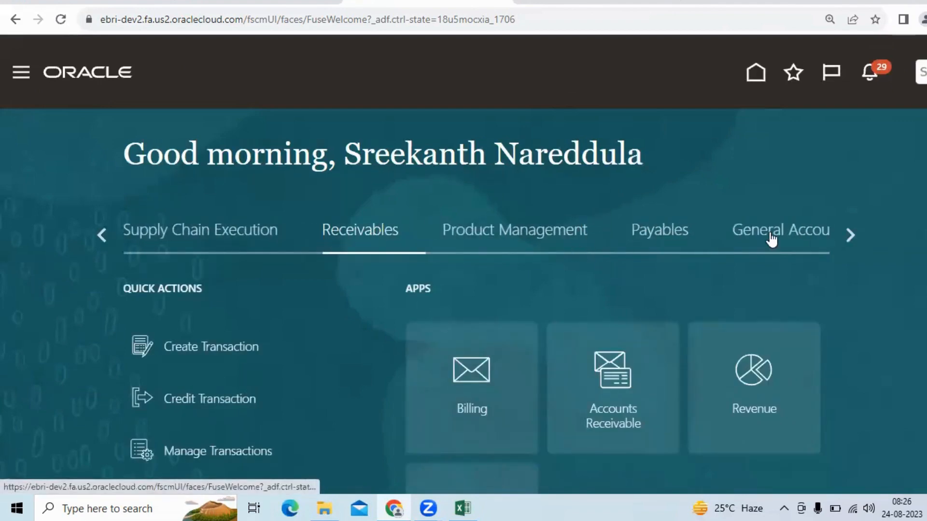
left_click(751, 244)
left_click(627, 375)
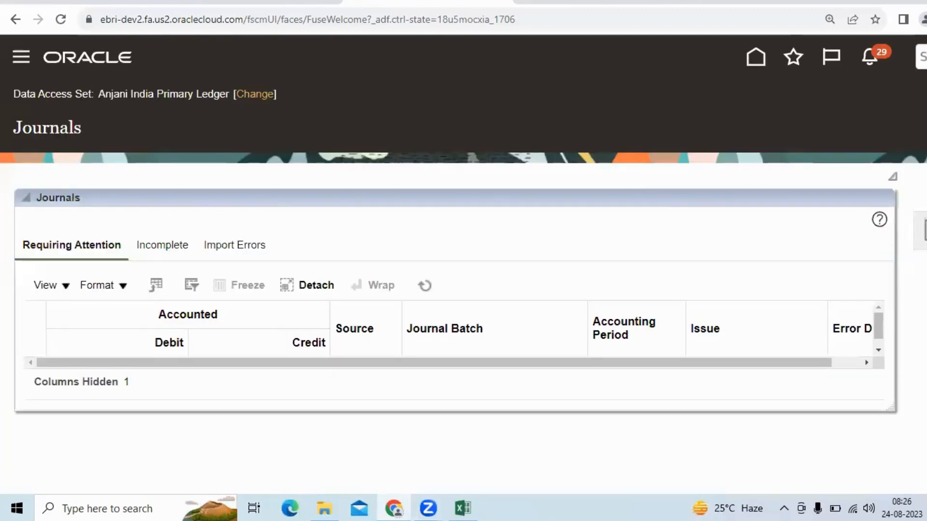
left_click(915, 228)
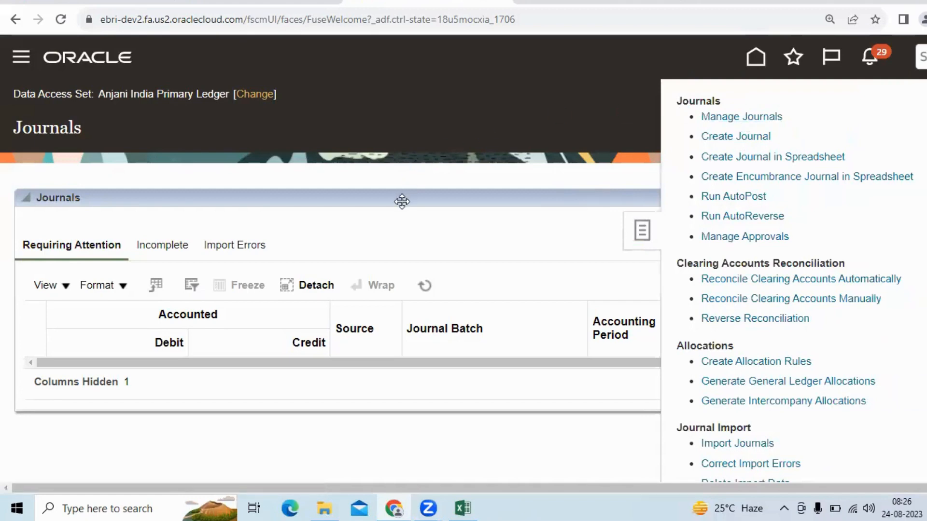
scroll(424, 278, "down", 1)
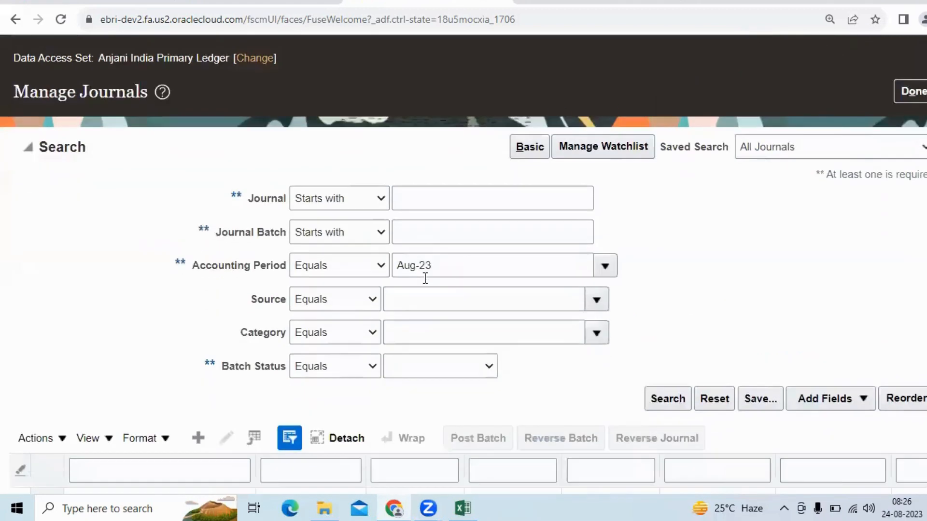
Search the journals for accounting period Aug-23 with the source Receivables.
left_click(425, 264)
type("Red")
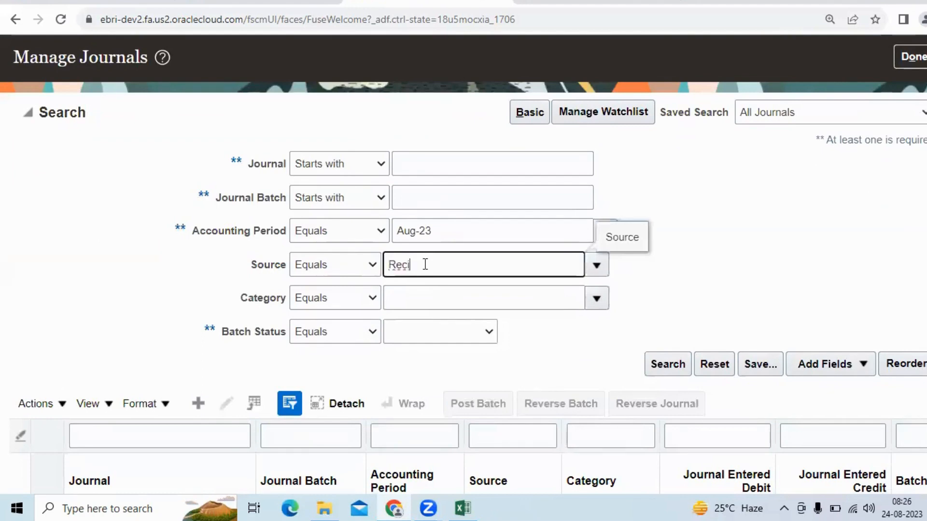
key("BackSpace")
type("ceivables")
left_click(658, 370)
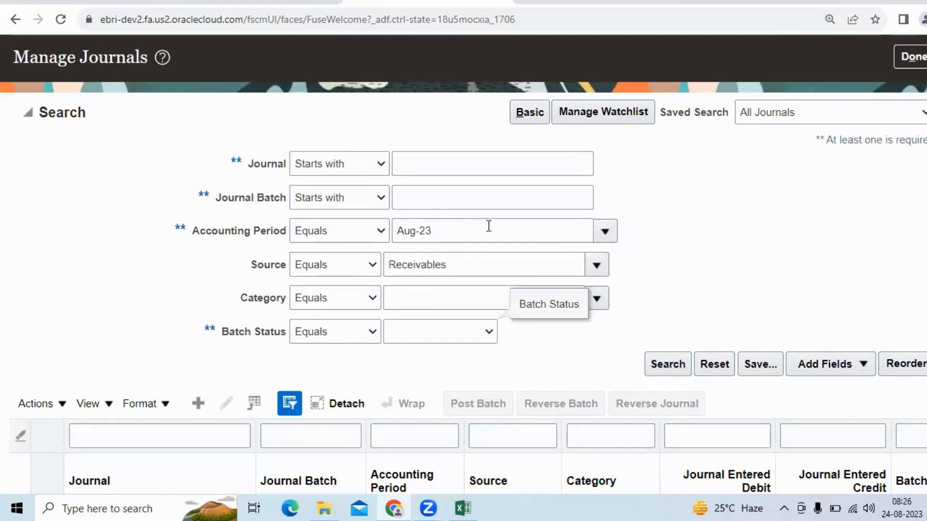
Open the Aug-23 Sales Invoices journal from the search results.
scroll(487, 221, "down", 3)
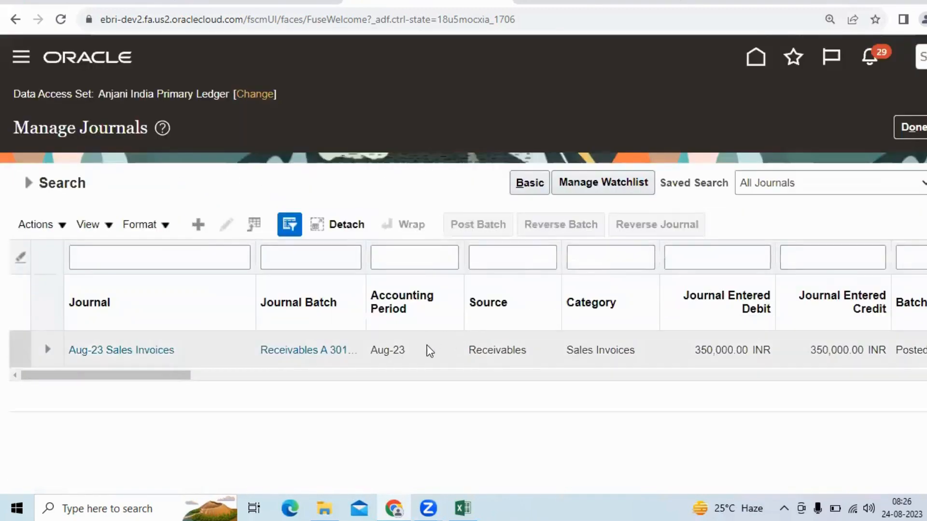
left_click(428, 350)
left_click(139, 352)
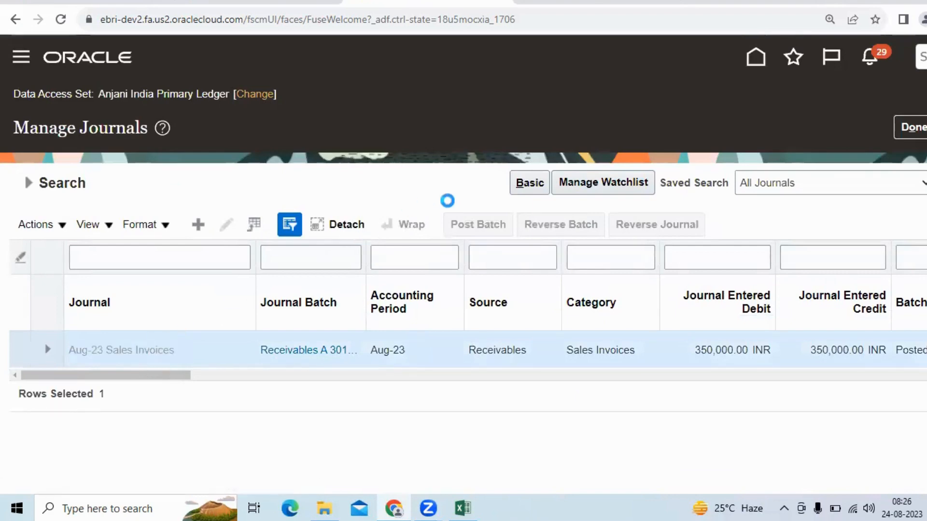
Review the journal's batch details, accounting date and entered debit and credit lines.
scroll(448, 207, "down", 4)
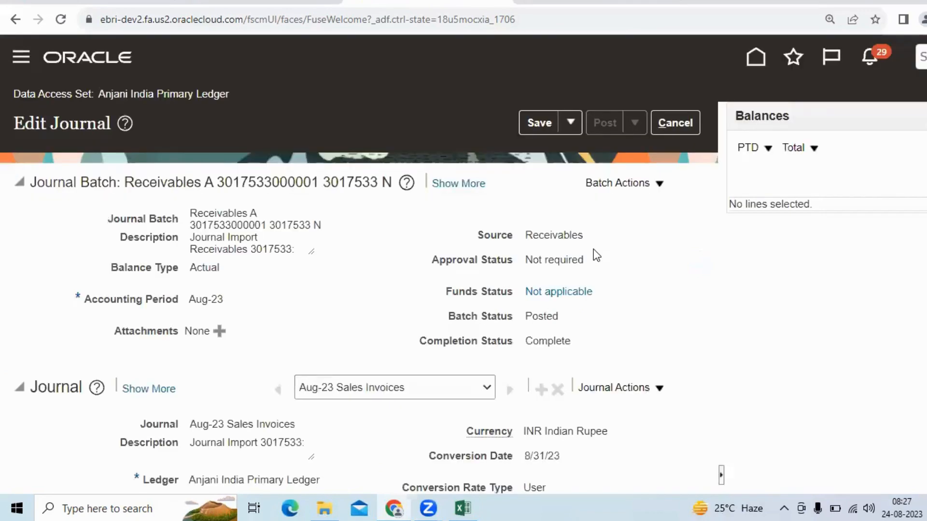
scroll(583, 273, "down", 7)
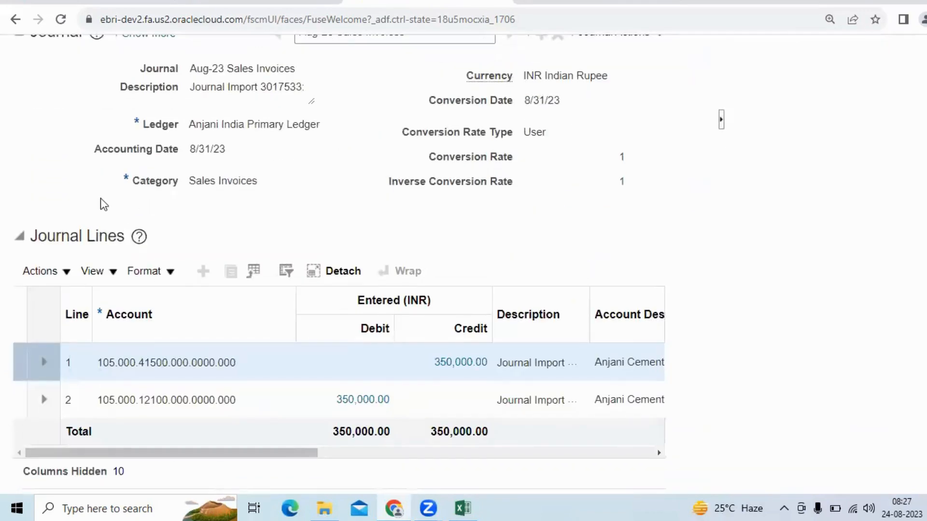
mouse_move(91, 144)
left_mouse_down()
mouse_move(236, 153)
mouse_move(94, 148)
left_mouse_up()
left_click(89, 152)
left_click(226, 155)
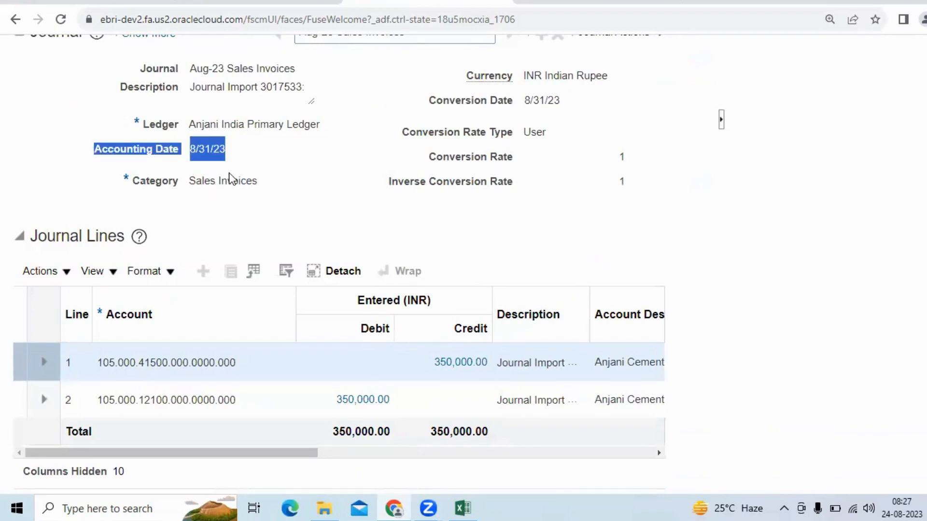
left_click(249, 156)
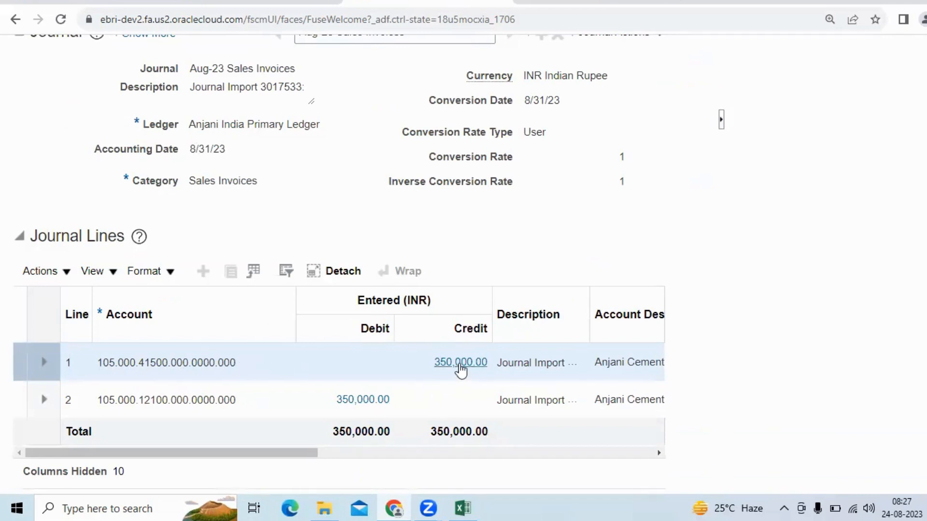
Drill down from the credit amount of journal line 1 to its subledger journal lines and open the source transaction.
left_click_drag(321, 448, 307, 416)
left_click(451, 363)
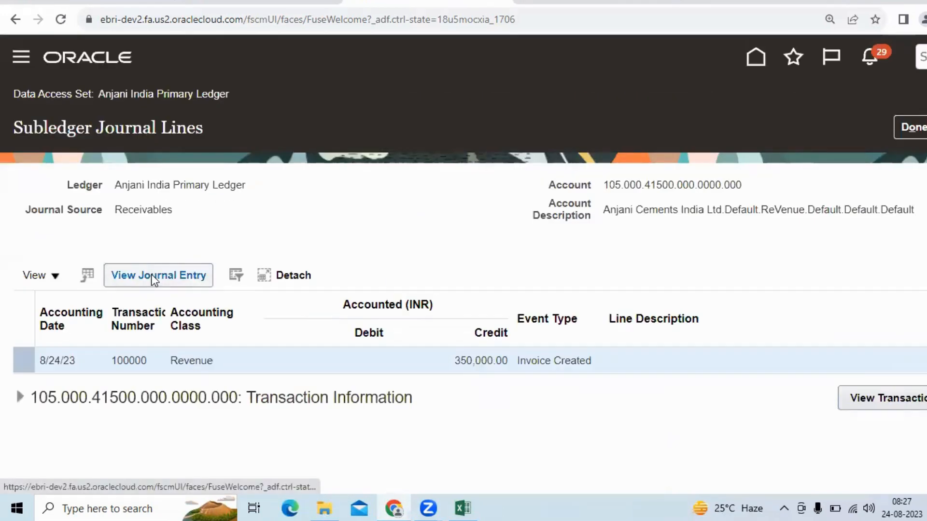
left_click(897, 401)
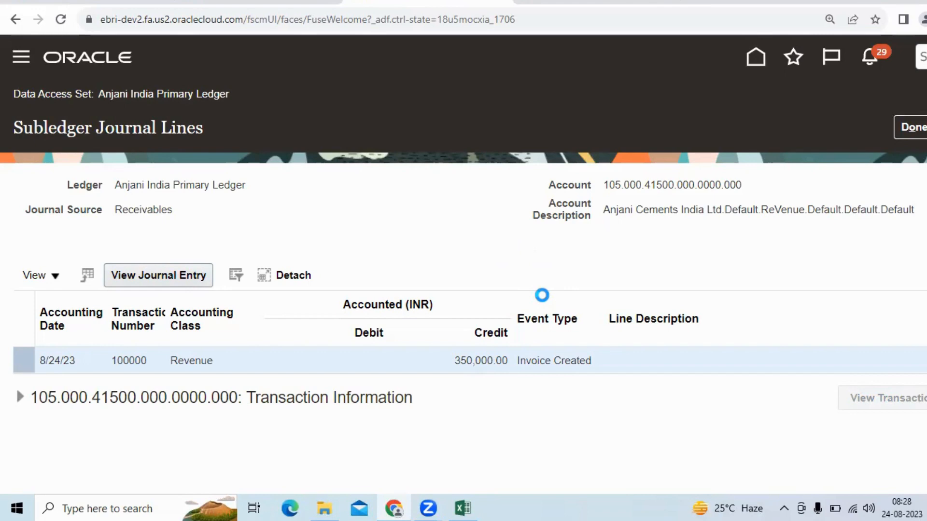
Review the source invoice's customer details, invoice lines and general information.
scroll(491, 233, "down", 6)
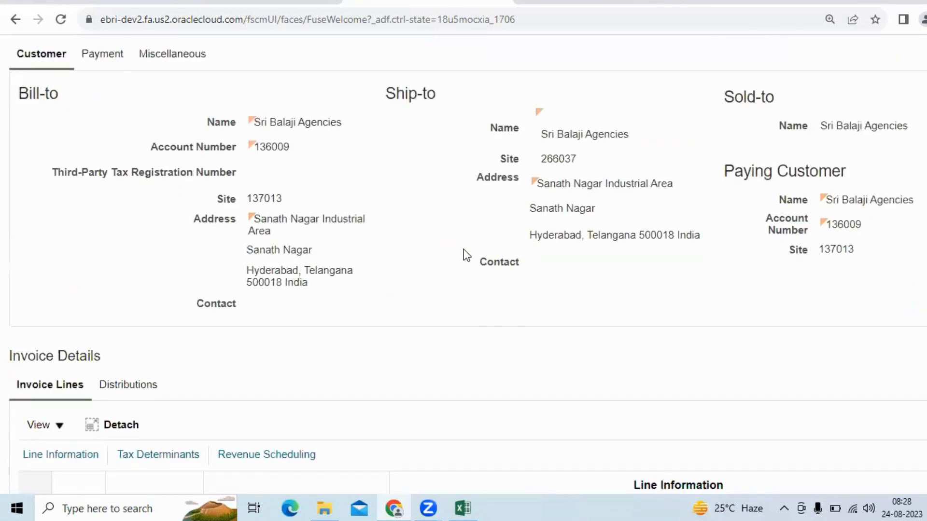
scroll(464, 261, "down", 3)
scroll(442, 301, "up", 10)
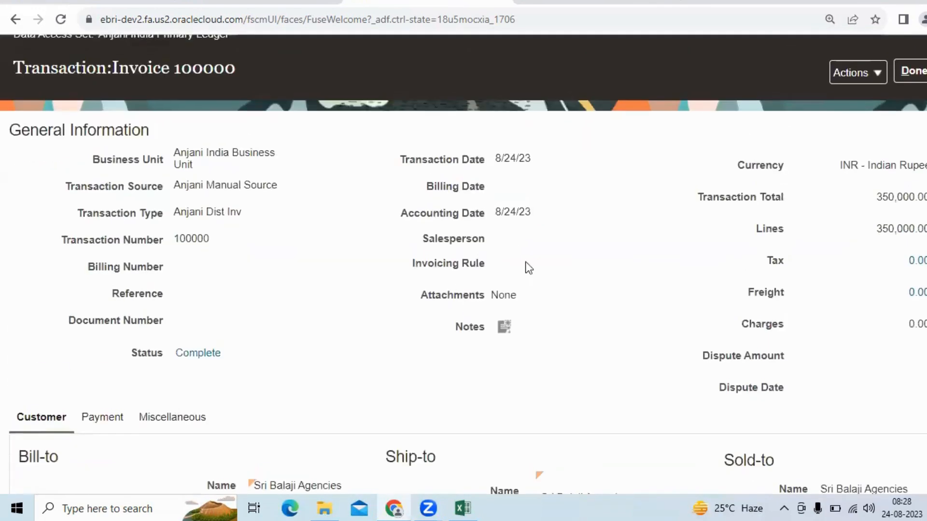
scroll(529, 268, "up", 2)
View the invoice's transaction activities, close them and return to the subledger journal lines.
left_click(864, 130)
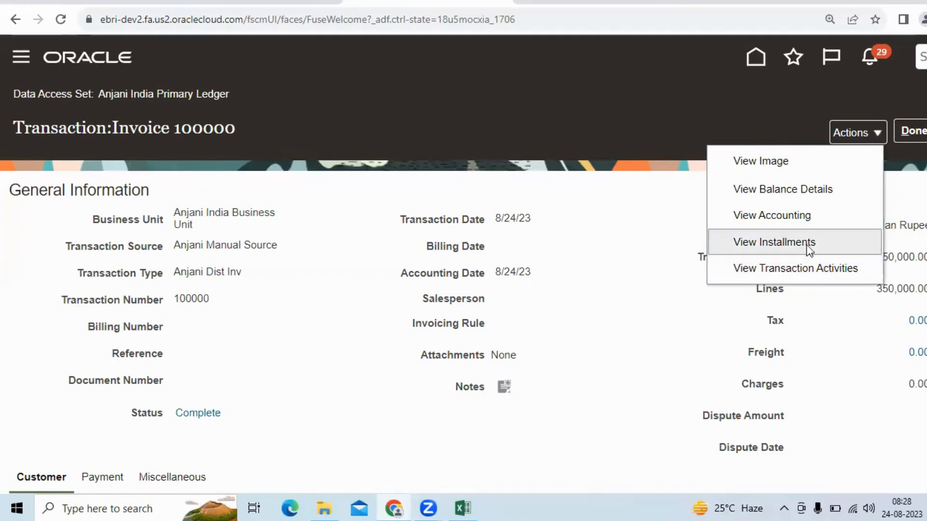
left_click(815, 263)
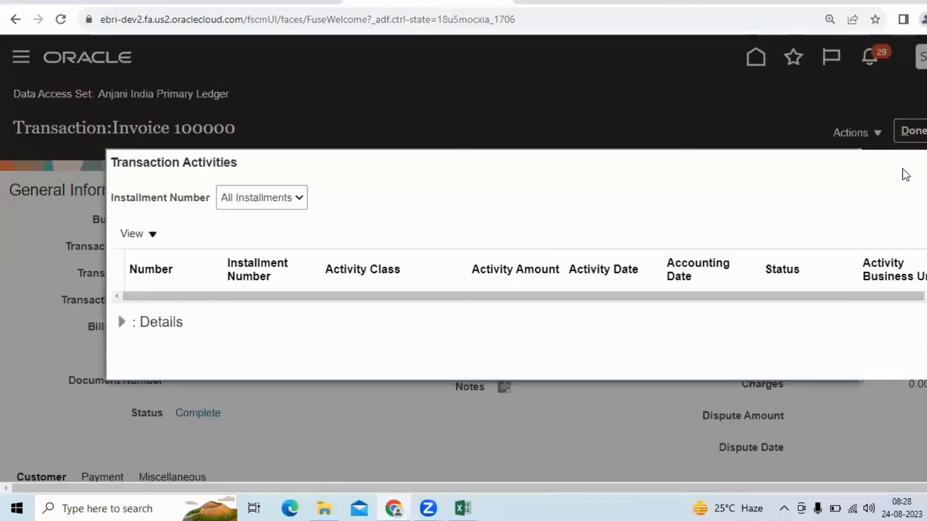
left_click(912, 152)
left_click(912, 131)
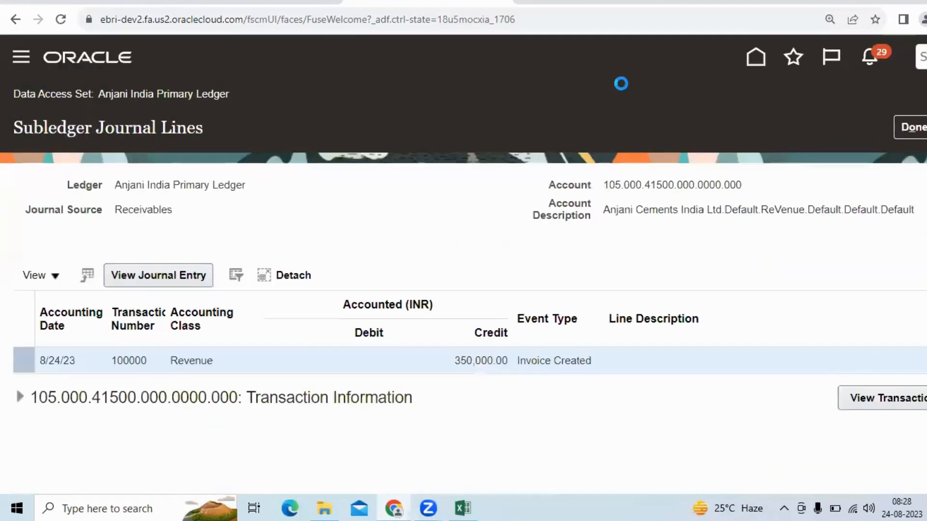